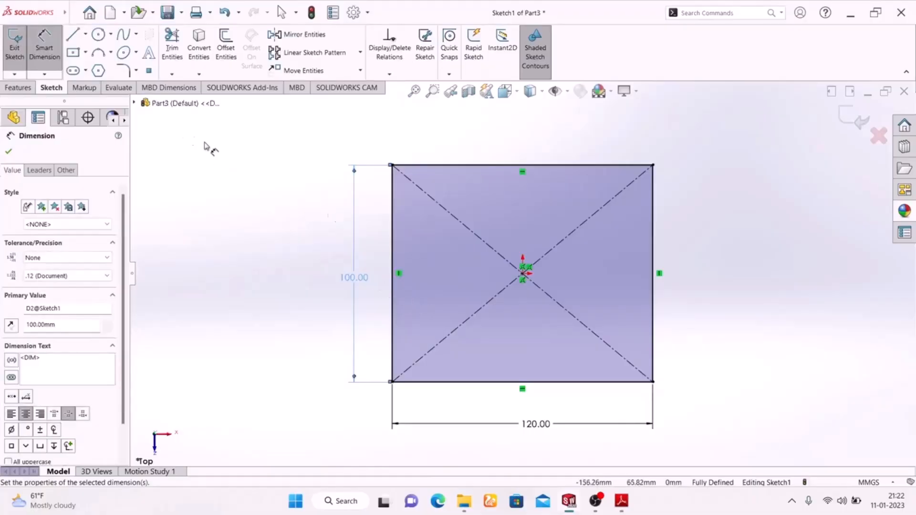
# - Consult the Exercise-02 drawing and fillet the rectangle's two upper corners with a 30 mm radius
pyautogui.click(621, 501)
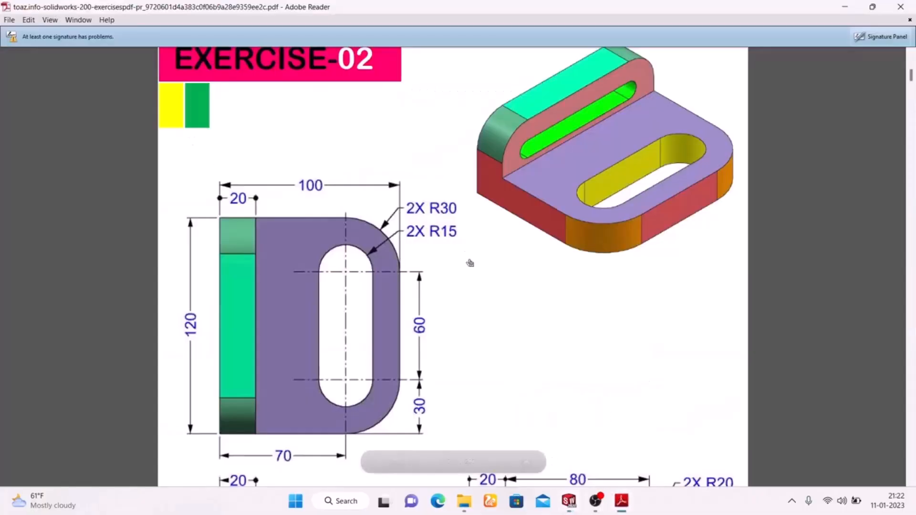
pyautogui.click(621, 501)
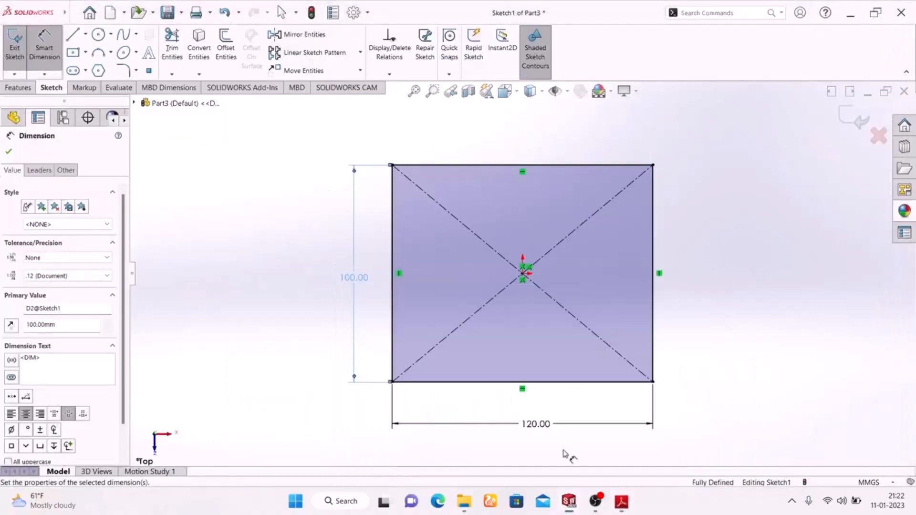
pyautogui.click(125, 71)
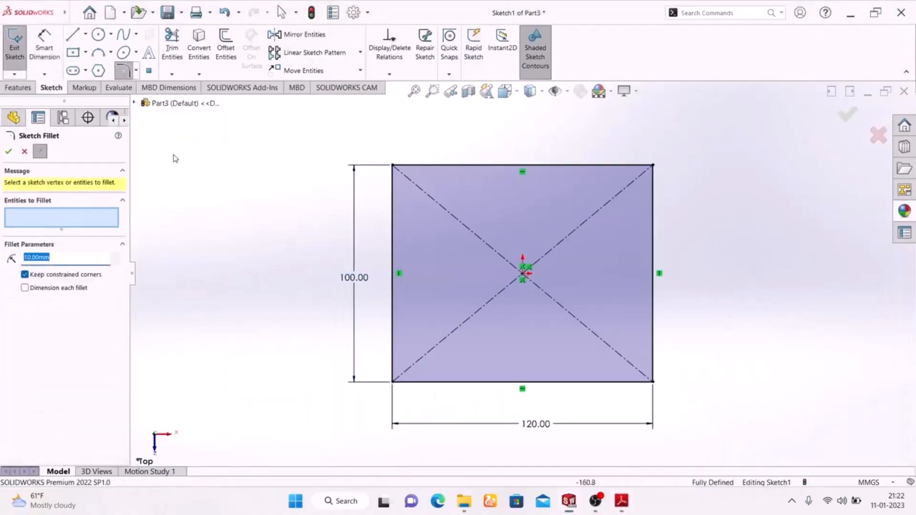
pyautogui.click(652, 166)
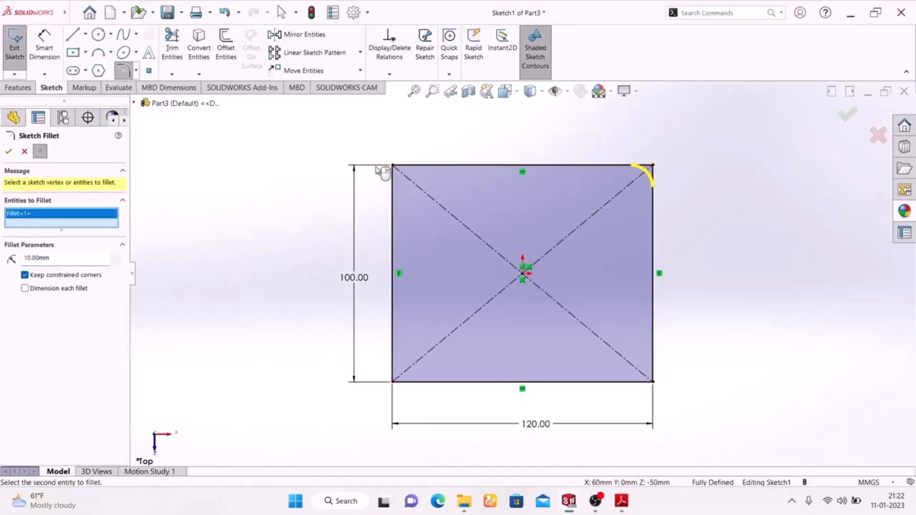
pyautogui.click(393, 167)
pyautogui.doubleClick(62, 267)
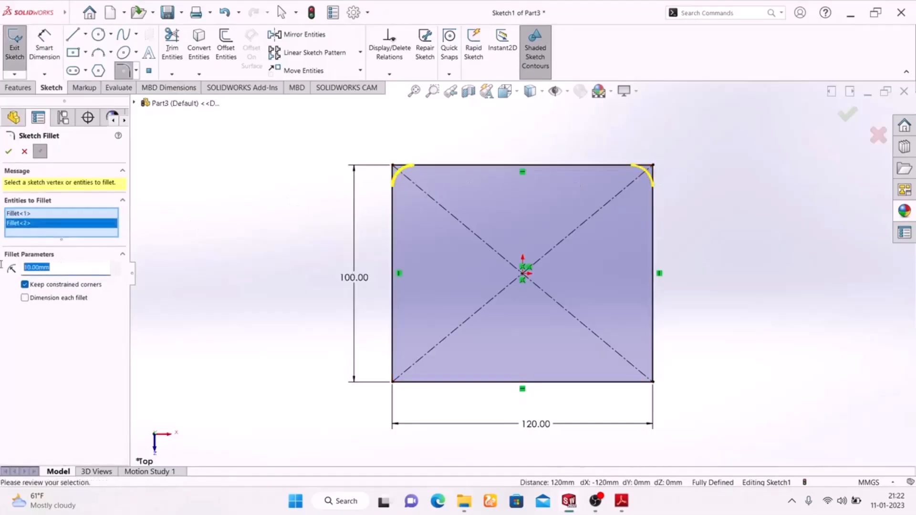
pyautogui.write('30')
pyautogui.press('Return')
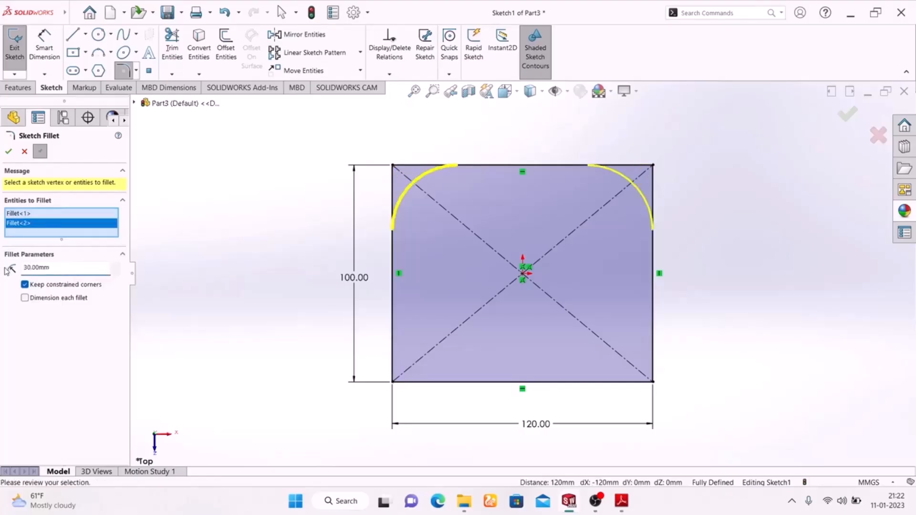
pyautogui.click(8, 153)
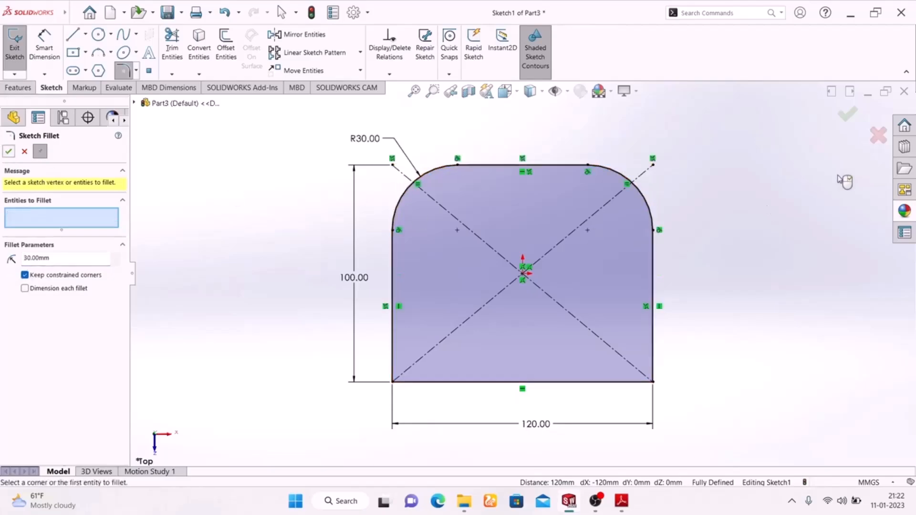
pyautogui.click(848, 119)
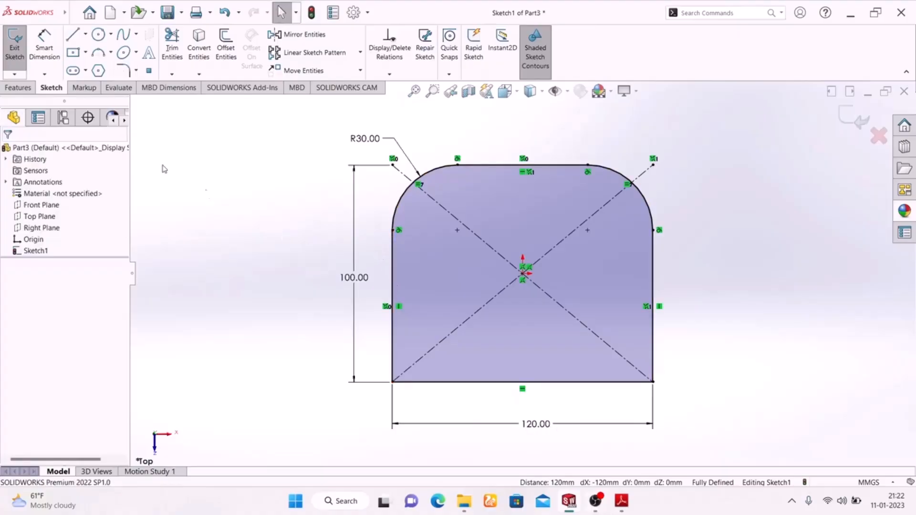
# - Sketch a horizontal straight slot across the plate's upper half, level with the fillet centres, and narrow it to about 31 mm wide
pyautogui.click(73, 71)
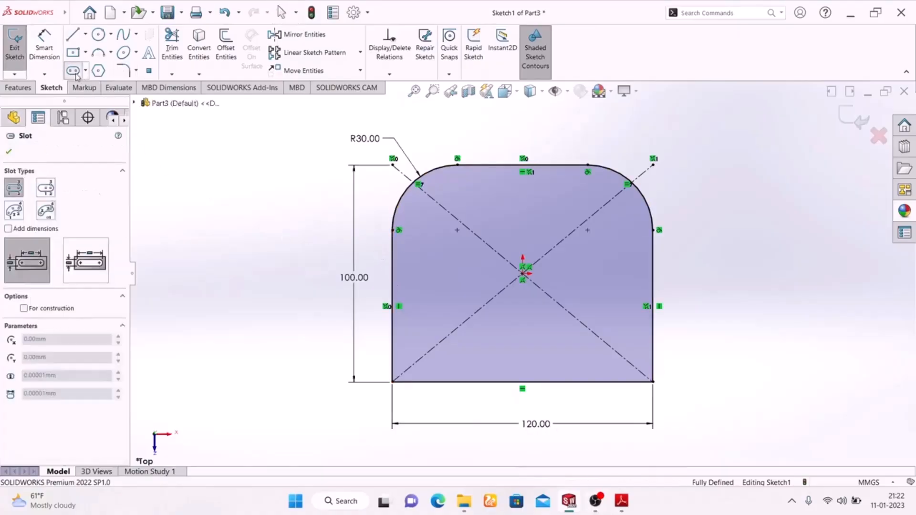
pyautogui.click(446, 231)
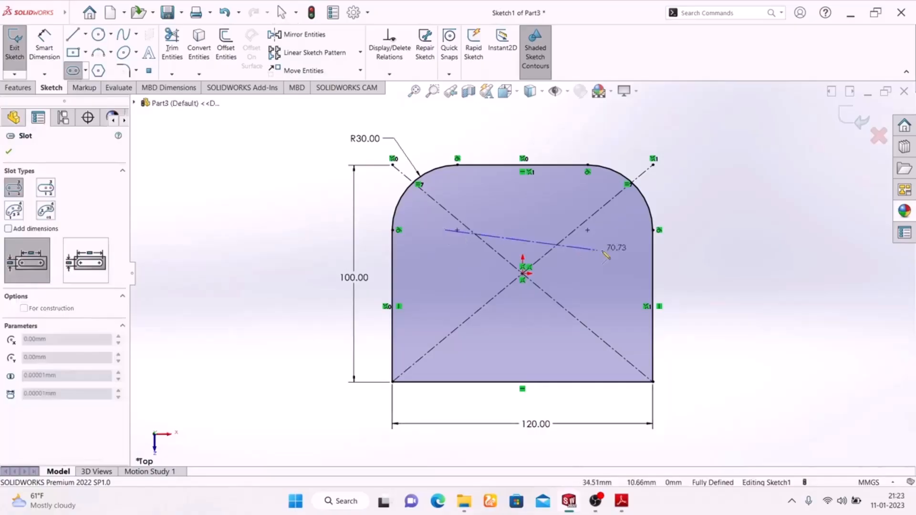
pyautogui.click(614, 230)
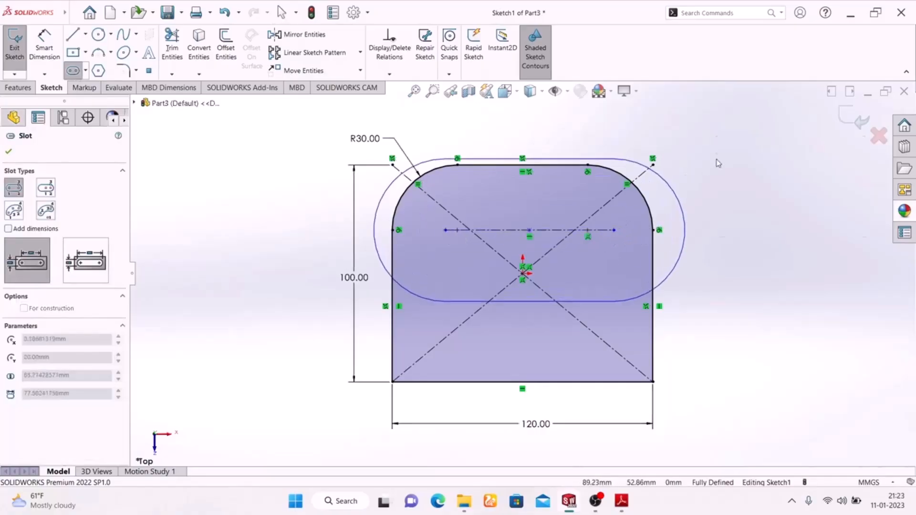
pyautogui.rightClick(699, 179)
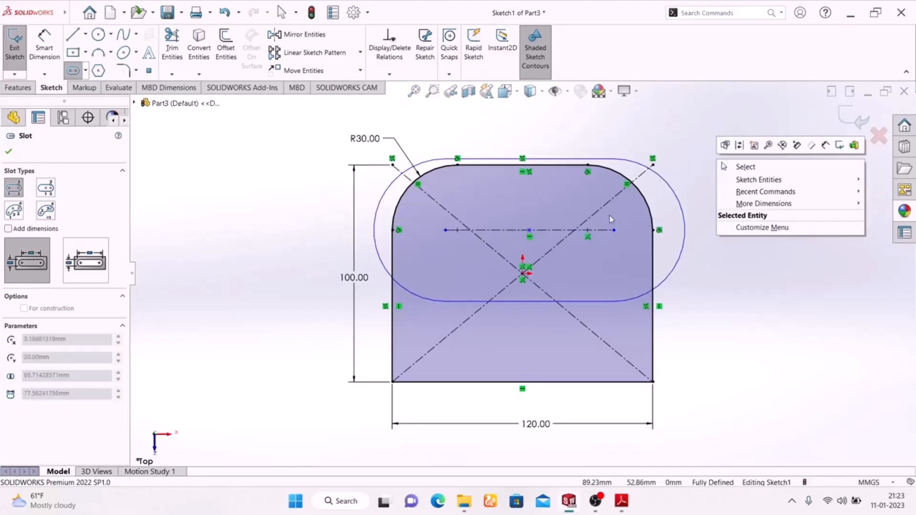
pyautogui.click(583, 204)
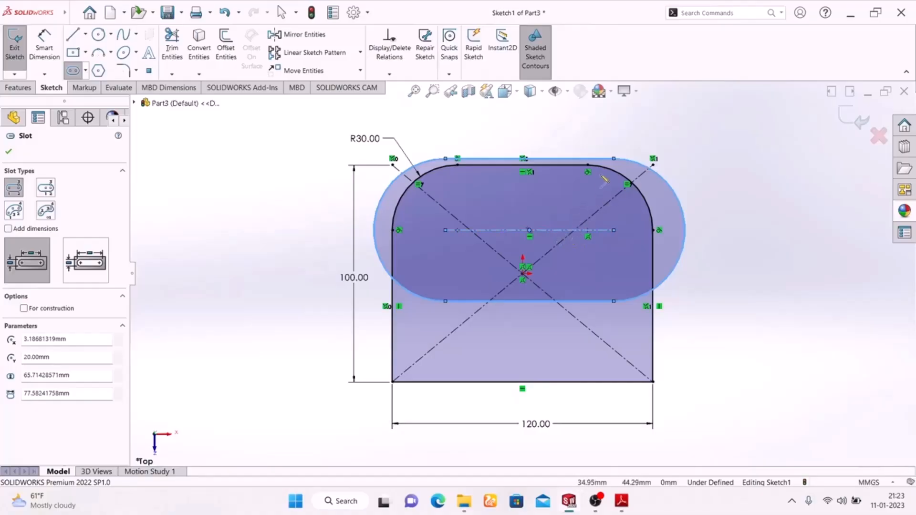
pyautogui.click(614, 158)
pyautogui.click(627, 182)
pyautogui.press('Escape')
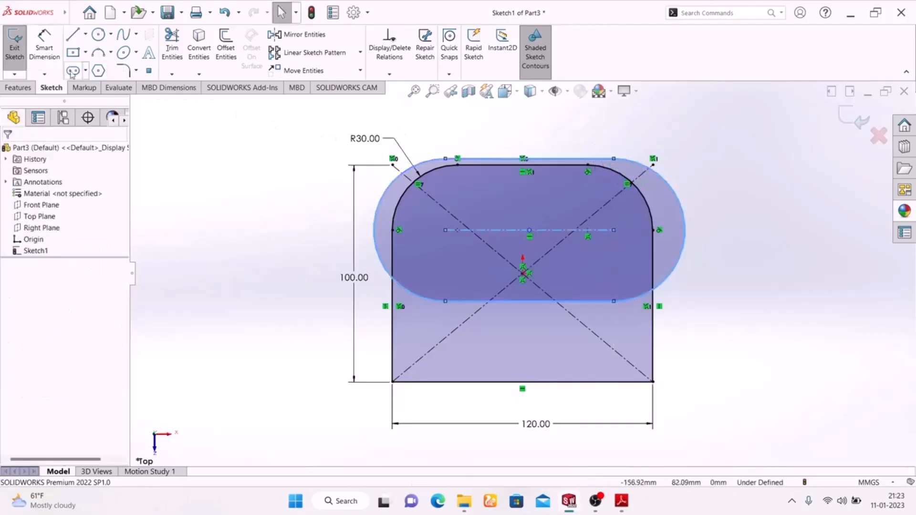
pyautogui.moveTo(617, 162); pyautogui.dragTo(607, 196)
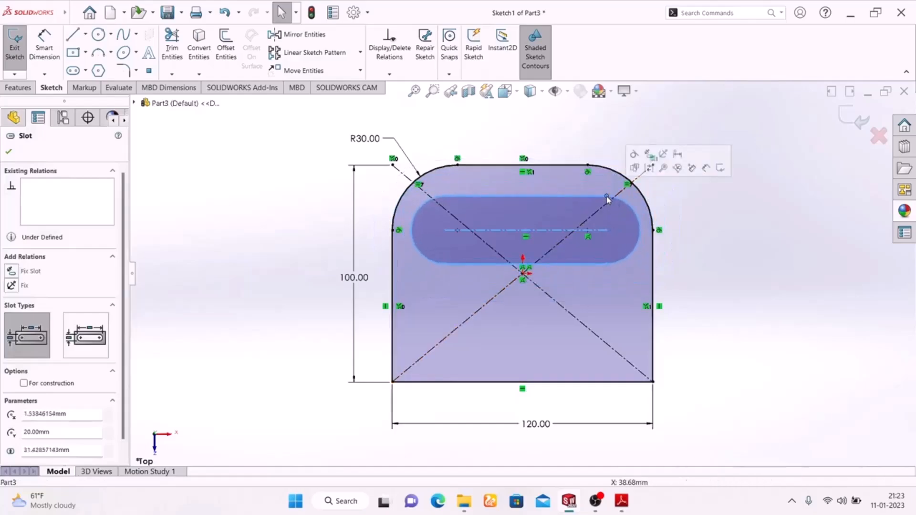
pyautogui.click(758, 217)
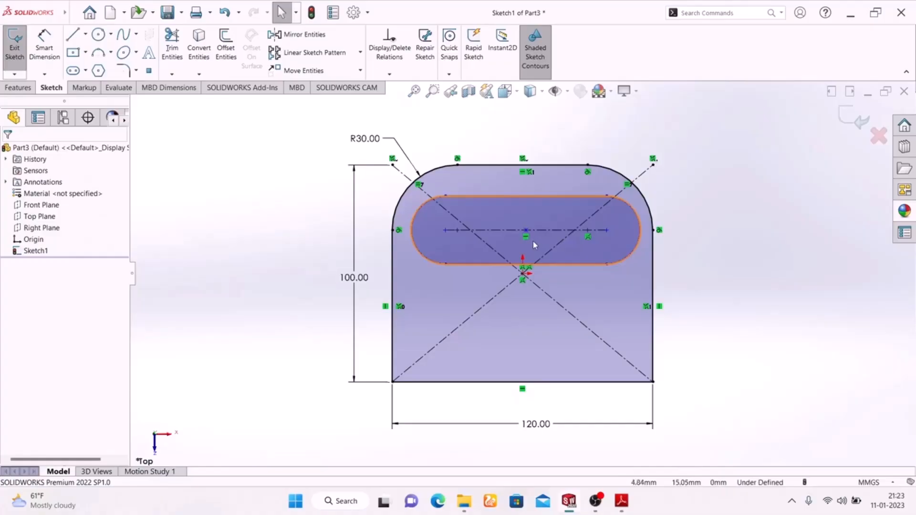
# - Consult the exercise drawing and dimension the slot's end arc with a 15 mm radius
pyautogui.click(621, 501)
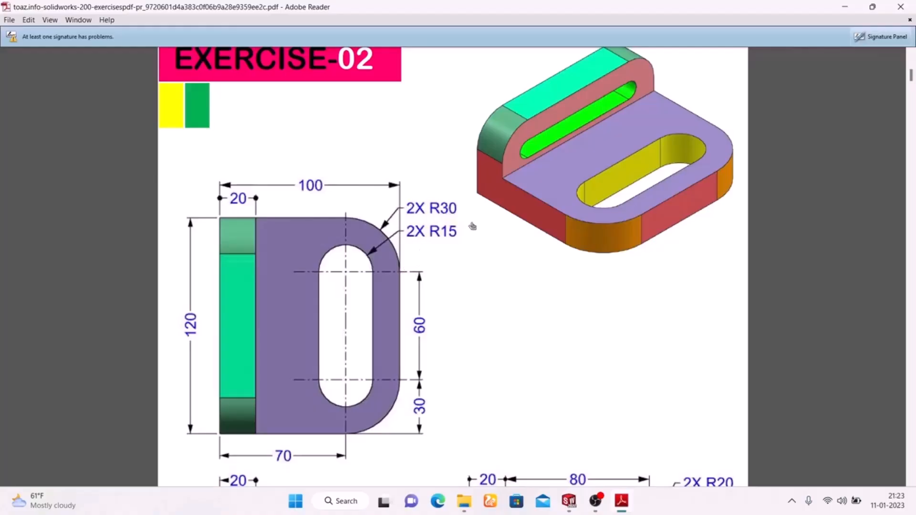
pyautogui.click(622, 503)
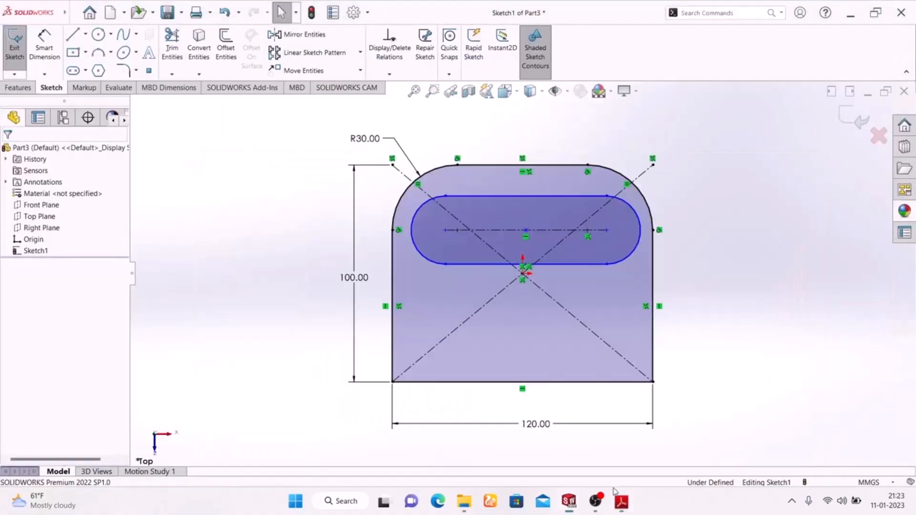
pyautogui.press('d')
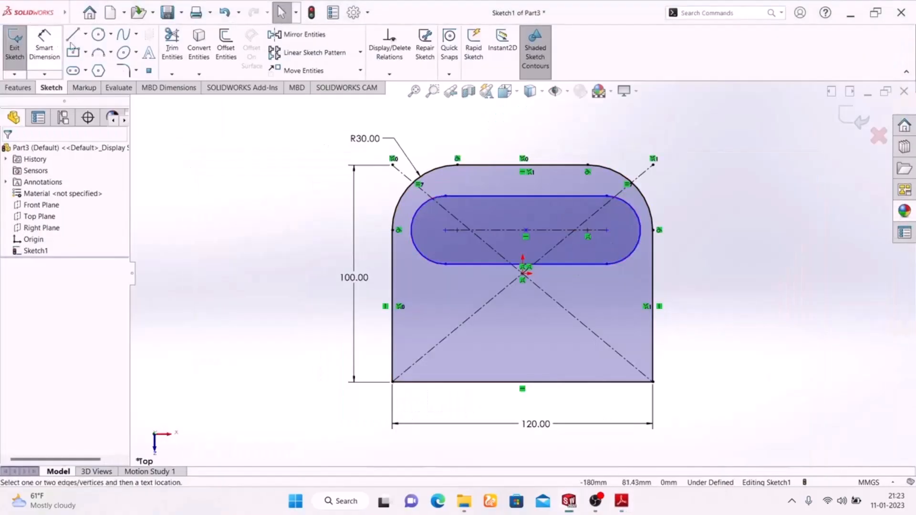
pyautogui.click(639, 221)
pyautogui.click(724, 189)
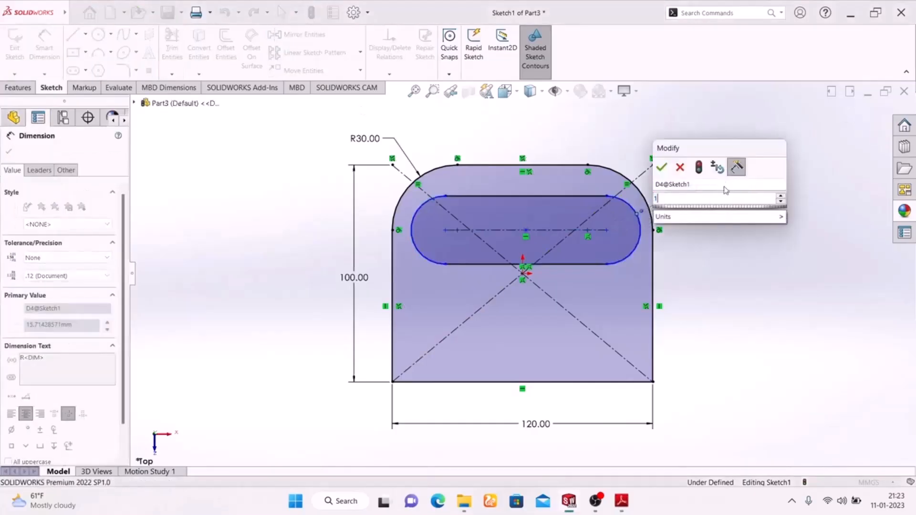
pyautogui.write('15')
pyautogui.press('Return')
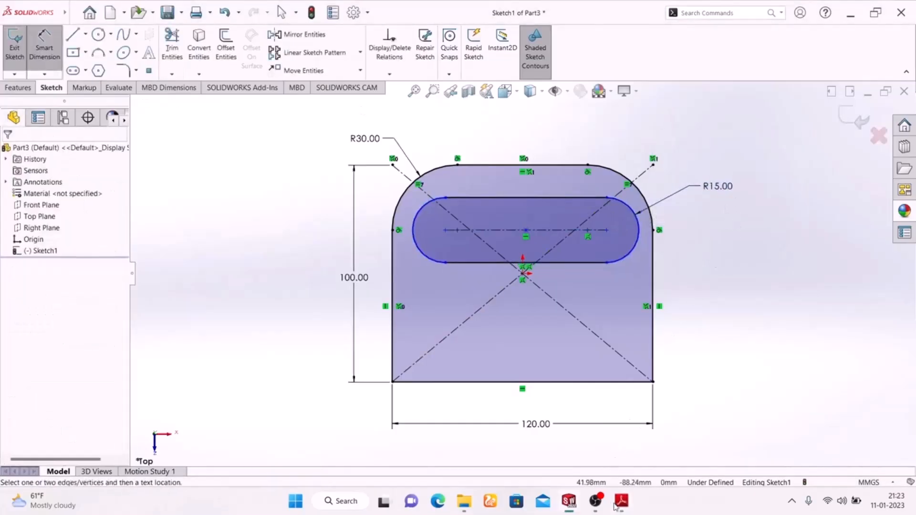
# - Consult the exercise drawing and dimension the slot's centre-to-centre length as 60 mm
pyautogui.click(617, 506)
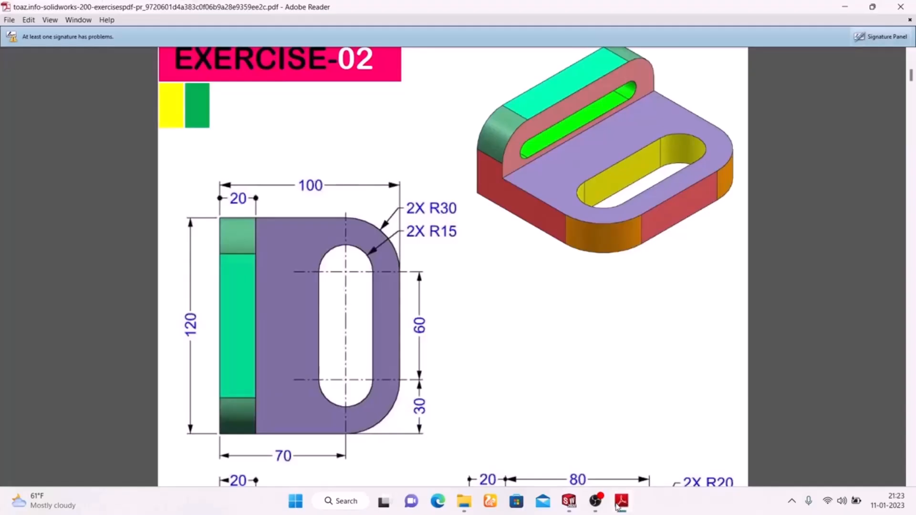
pyautogui.click(617, 505)
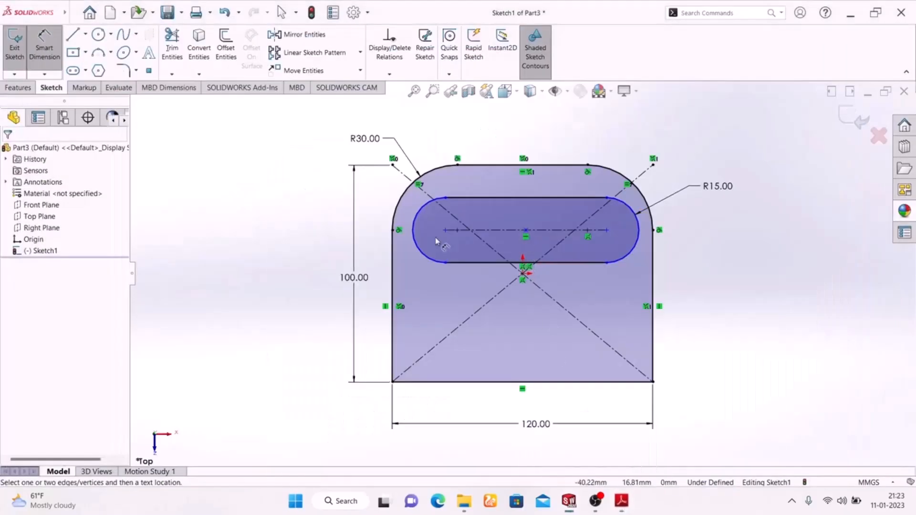
pyautogui.click(524, 231)
pyautogui.click(527, 130)
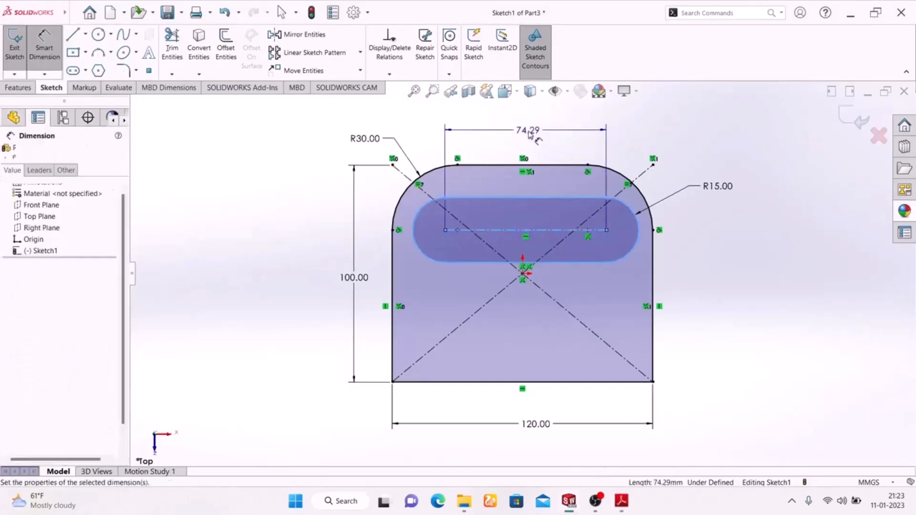
pyautogui.write('60')
pyautogui.press('Return')
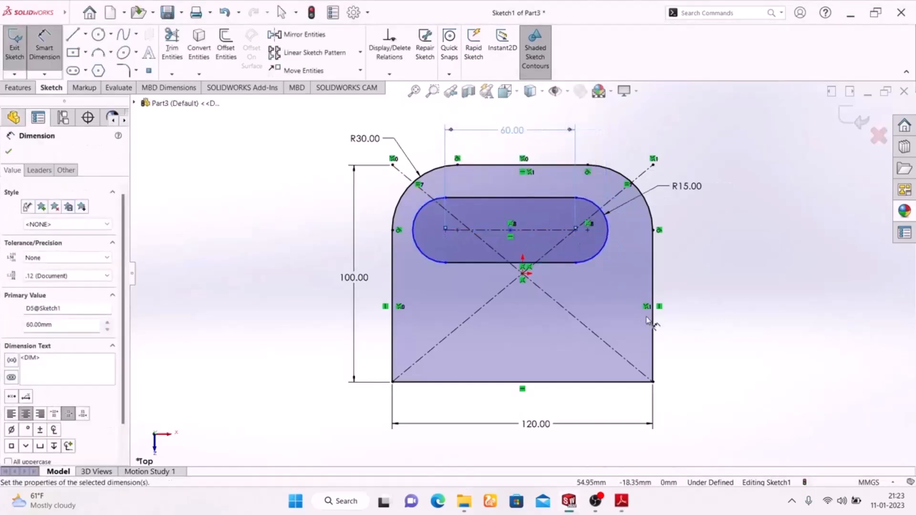
pyautogui.click(749, 312)
pyautogui.rightClick(759, 201)
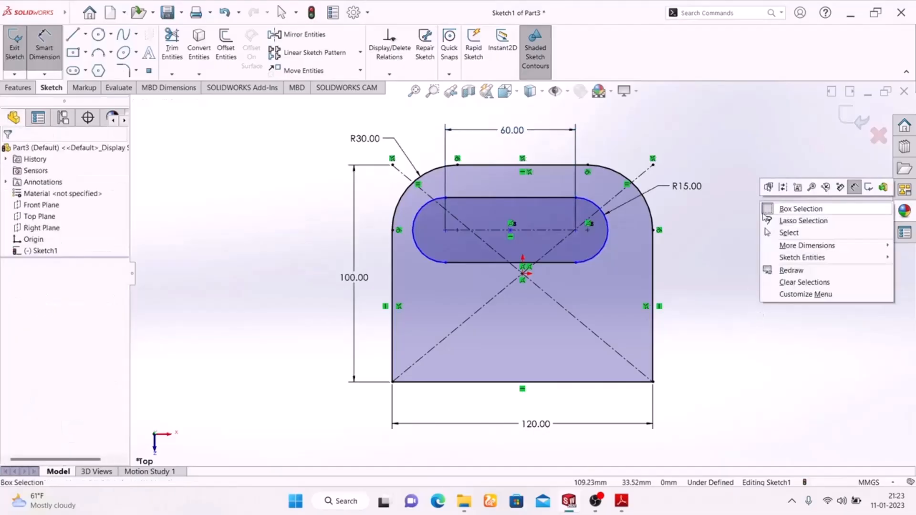
pyautogui.click(720, 241)
pyautogui.press('Escape')
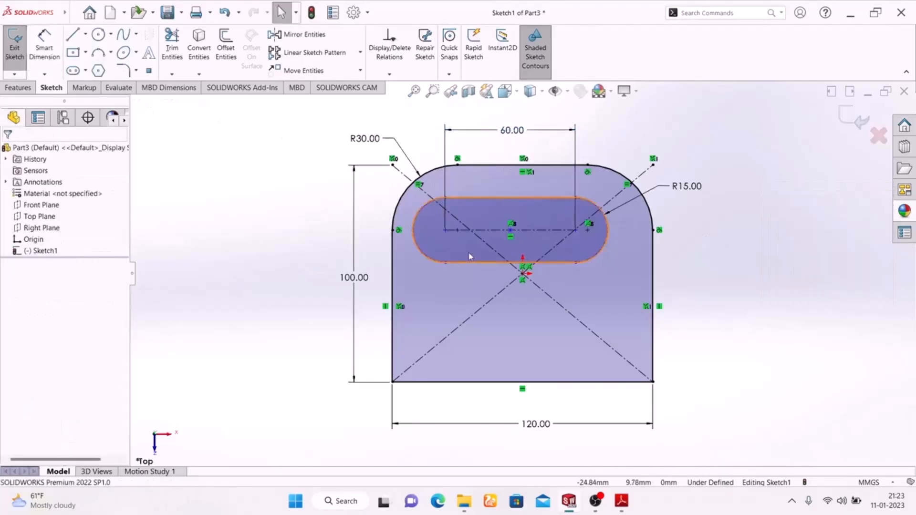
# - Dimension the slot's left arc centre 30 mm from the plate's left edge and compare the sketch with the exercise drawing
pyautogui.click(621, 505)
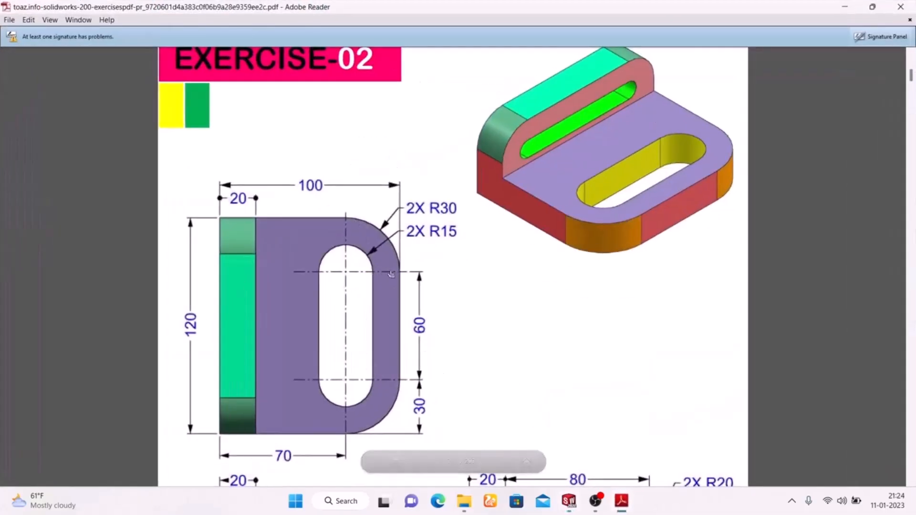
pyautogui.click(622, 505)
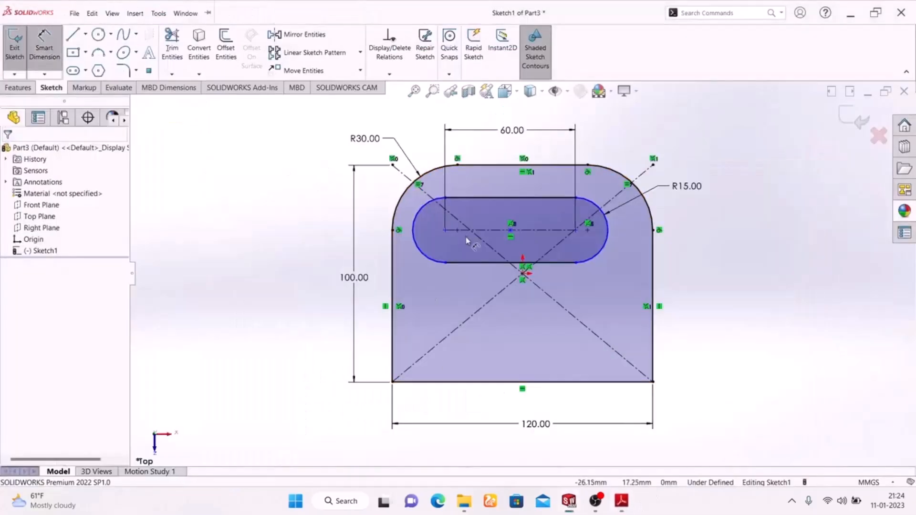
pyautogui.click(409, 245)
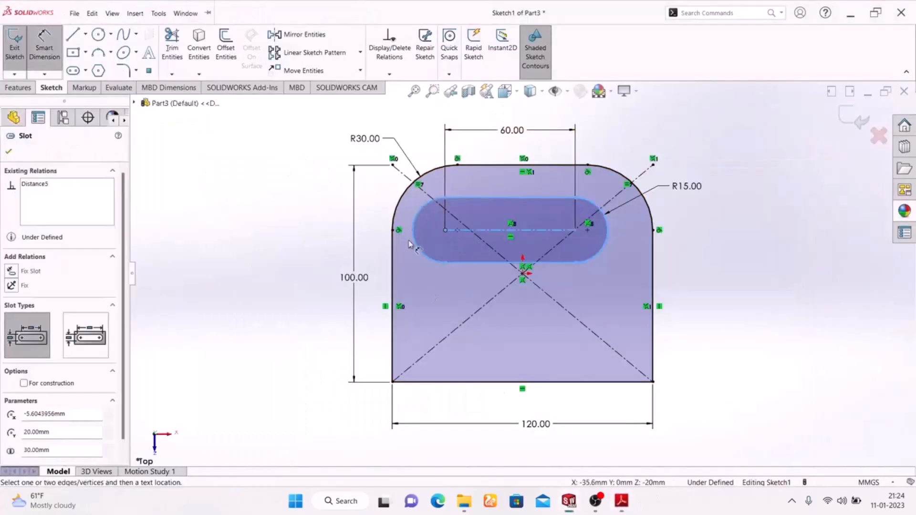
pyautogui.click(393, 262)
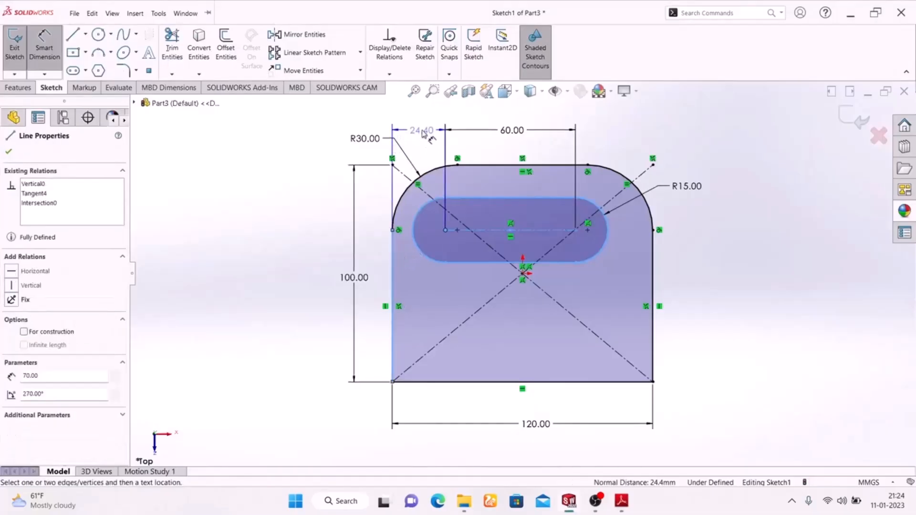
pyautogui.click(422, 134)
pyautogui.write('30')
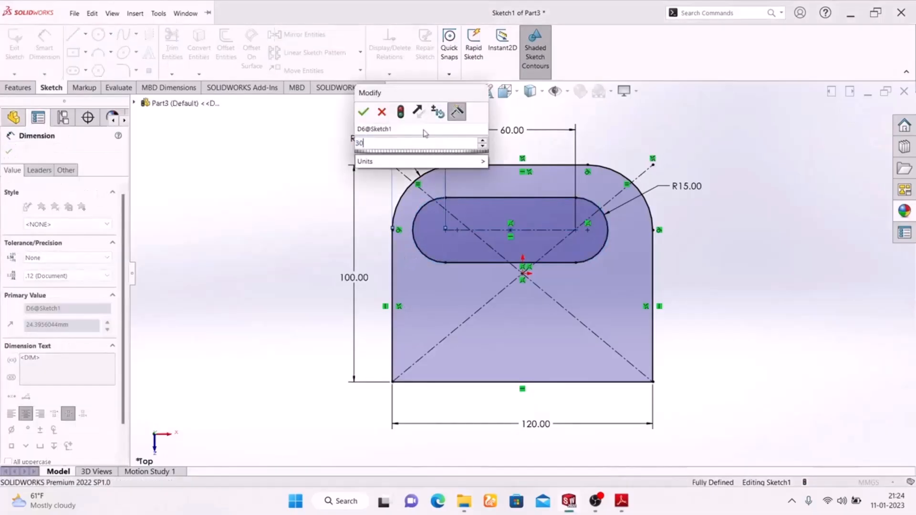
pyautogui.press('Return')
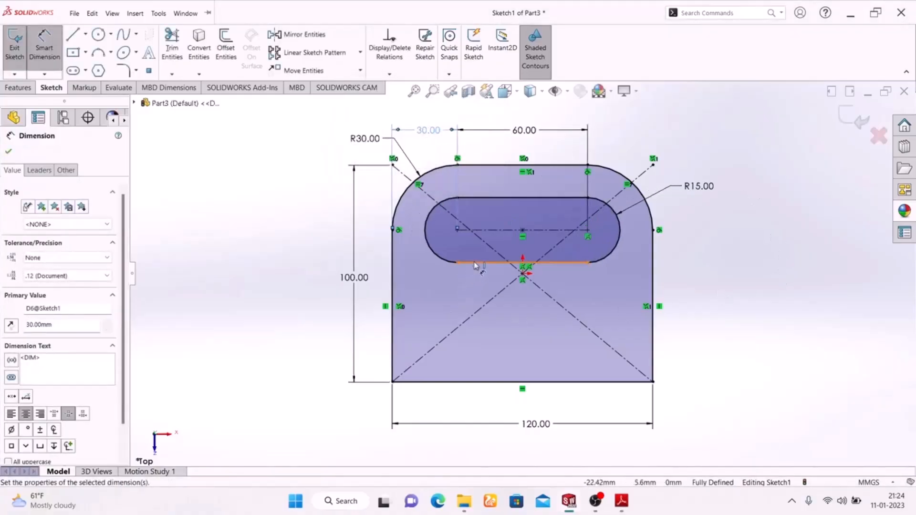
pyautogui.click(621, 506)
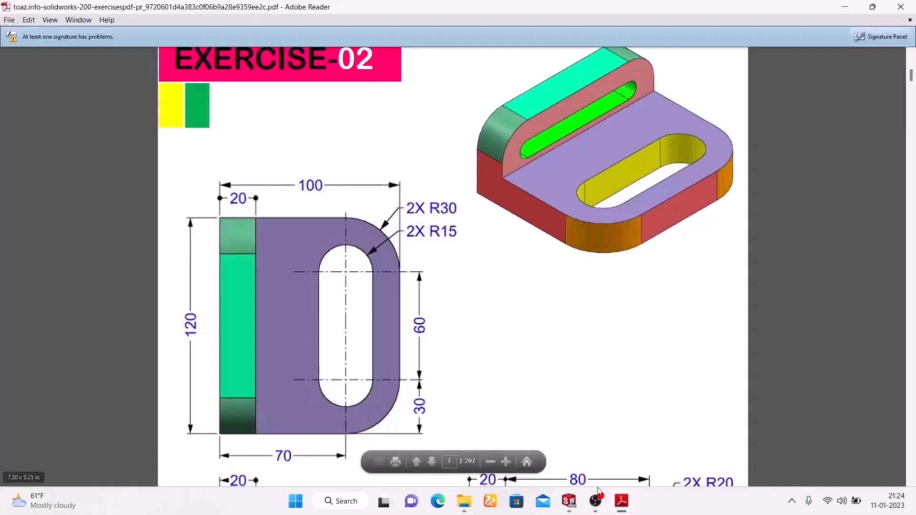
pyautogui.click(626, 506)
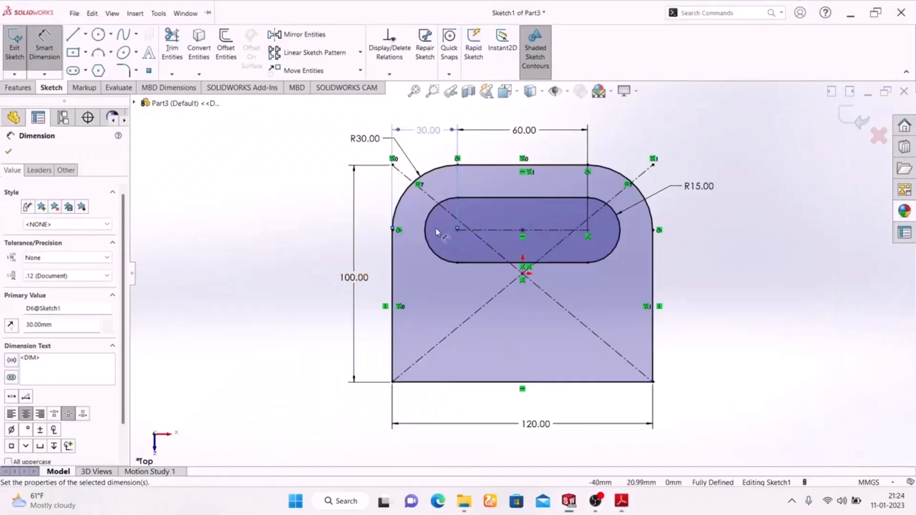
# - Try to dimension the slot's left arc centre vertically from the plate's bottom edge
pyautogui.click(457, 230)
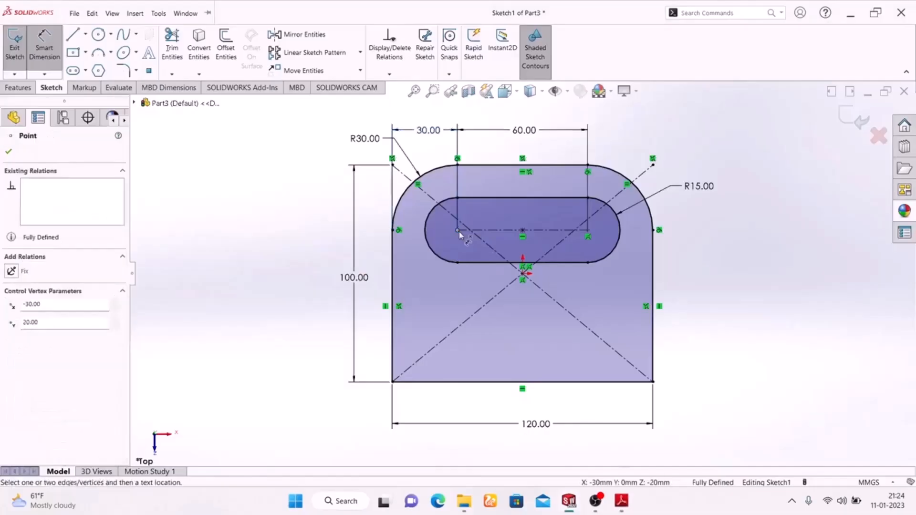
pyautogui.click(485, 382)
pyautogui.click(307, 320)
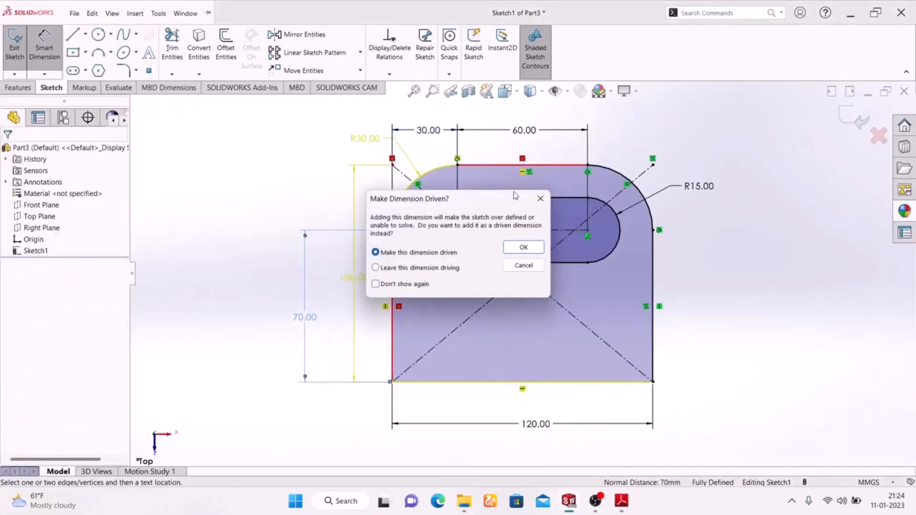
pyautogui.click(540, 198)
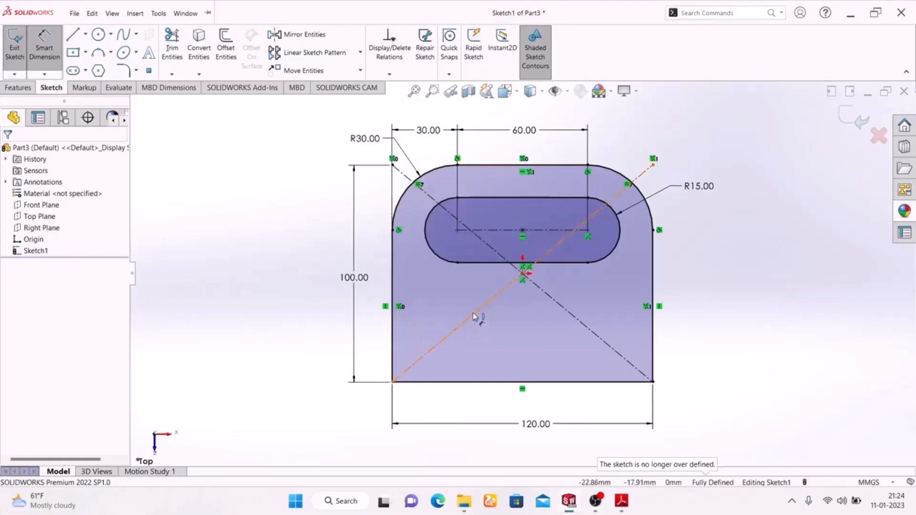
# - Delete the existing relation on the slot's right arc centre so the slot's height can be dimensioned
pyautogui.scroll(-4, 594, 237)
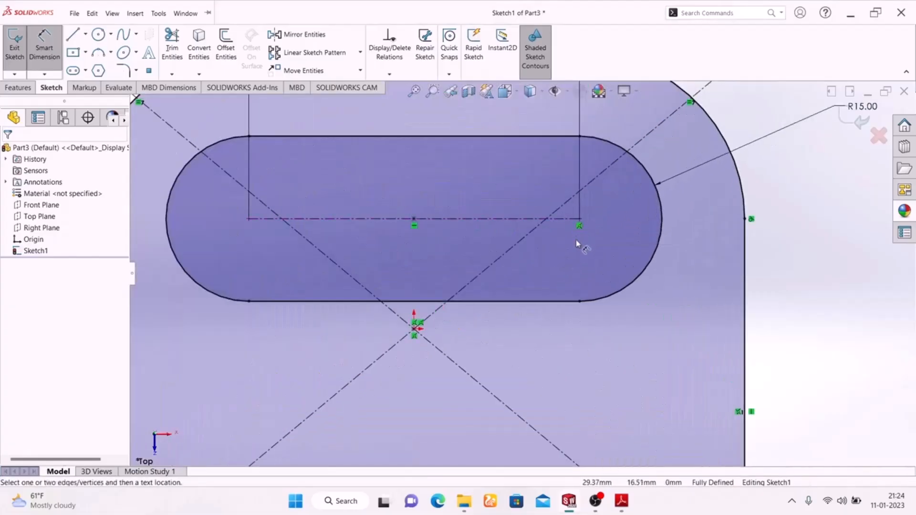
pyautogui.press('Escape')
pyautogui.click(580, 227)
pyautogui.press('Delete')
pyautogui.scroll(6, 590, 254)
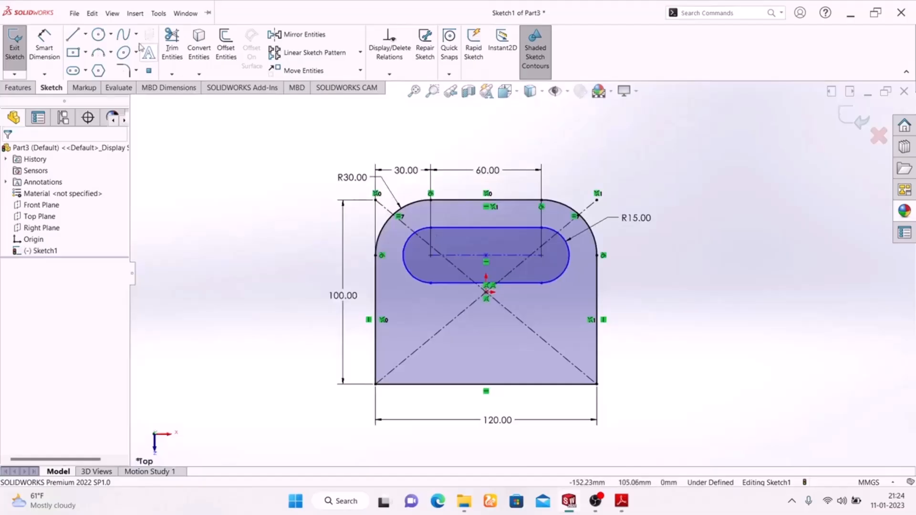
# - Dimension the slot's centreline 70 mm from the plate's bottom edge and compare the sketch with the exercise drawing
pyautogui.click(46, 34)
pyautogui.click(517, 256)
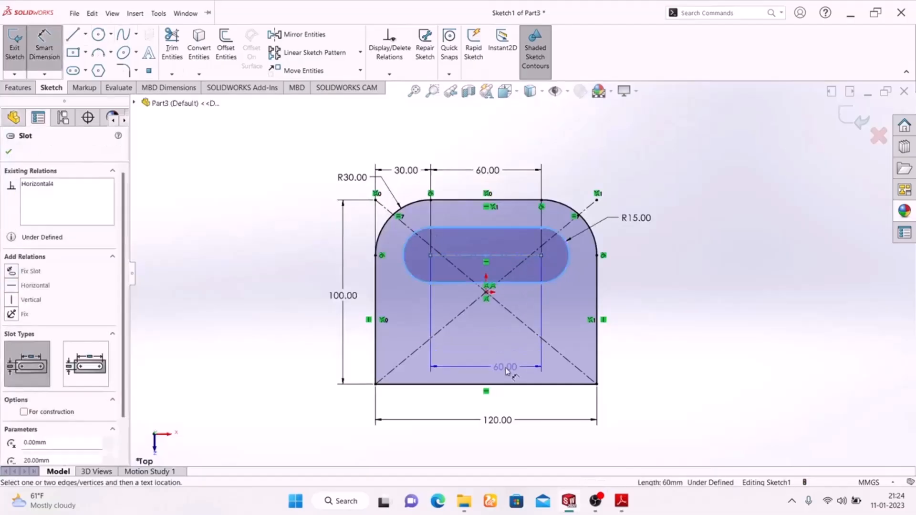
pyautogui.click(514, 385)
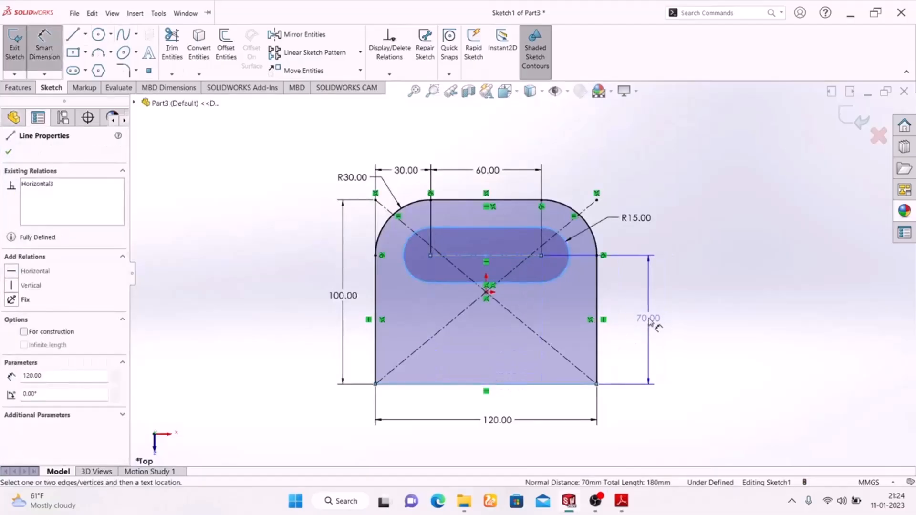
pyautogui.click(647, 324)
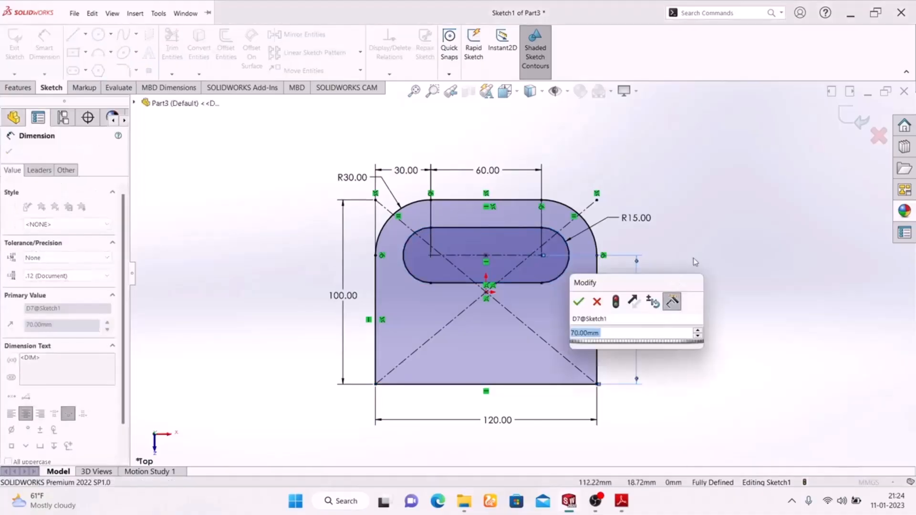
pyautogui.click(578, 304)
pyautogui.click(622, 502)
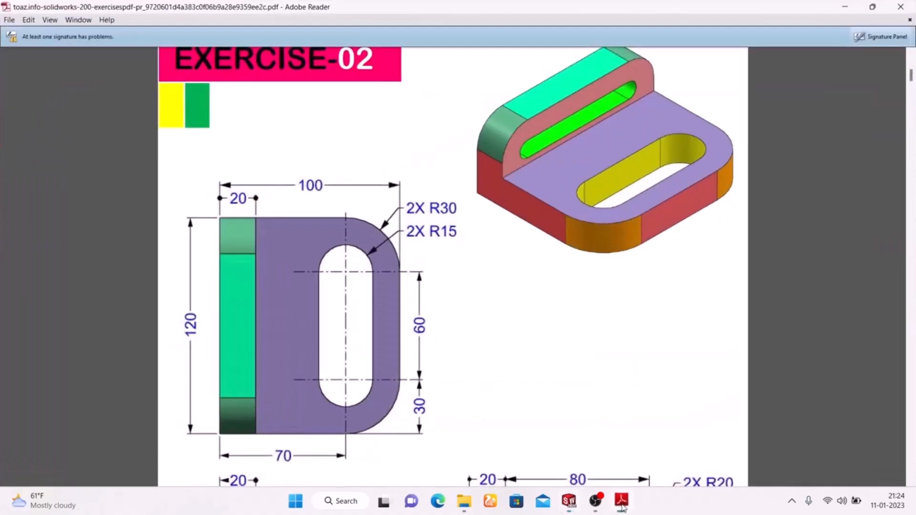
pyautogui.click(622, 502)
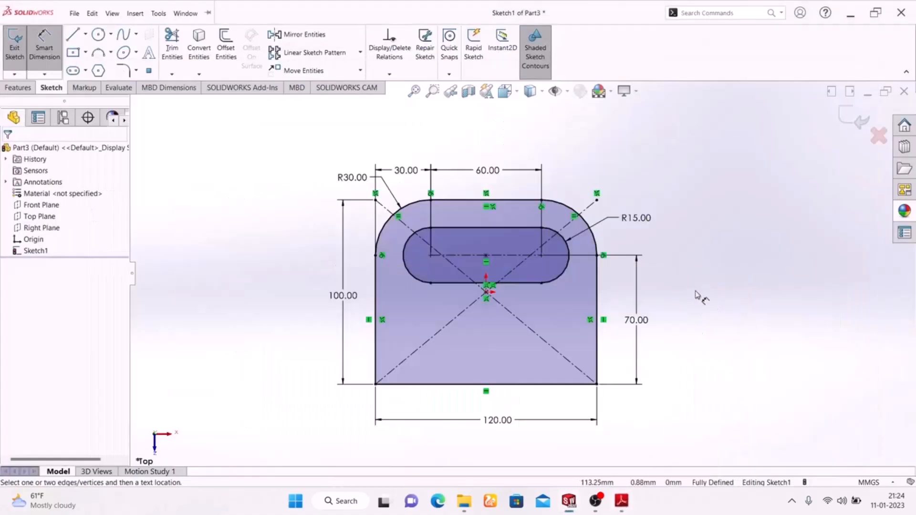
pyautogui.moveTo(630, 503)
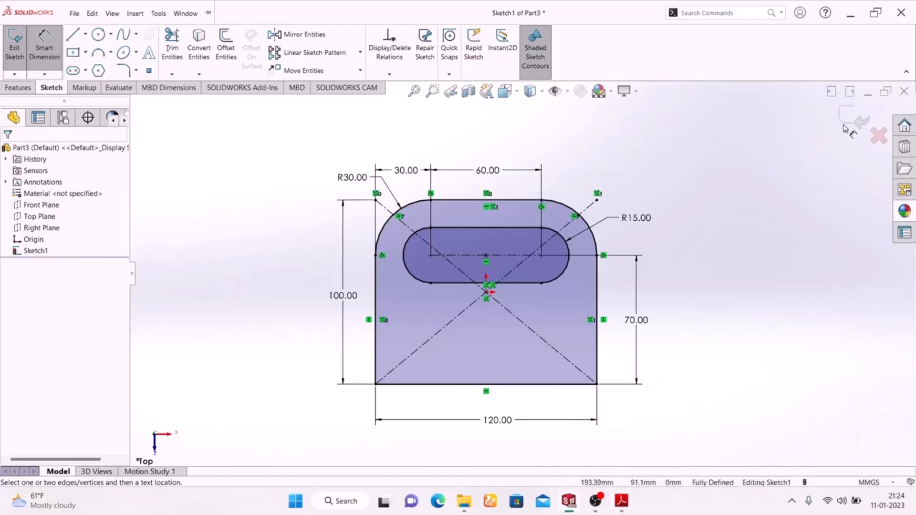
# - Finish the base plate sketch and, after consulting the exercise drawing, extrude it as a 20 mm blind boss
pyautogui.click(852, 119)
pyautogui.moveTo(725, 212)
pyautogui.mouseDown(button='middle')
pyautogui.moveTo(548, 371)
pyautogui.moveTo(714, 374)
pyautogui.moveTo(699, 370)
pyautogui.mouseUp(button='middle')
pyautogui.press('space')
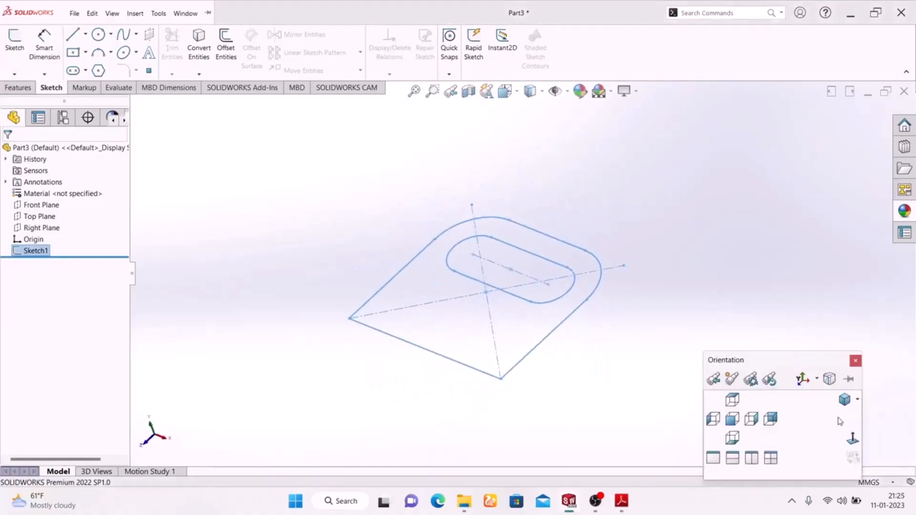
pyautogui.click(845, 400)
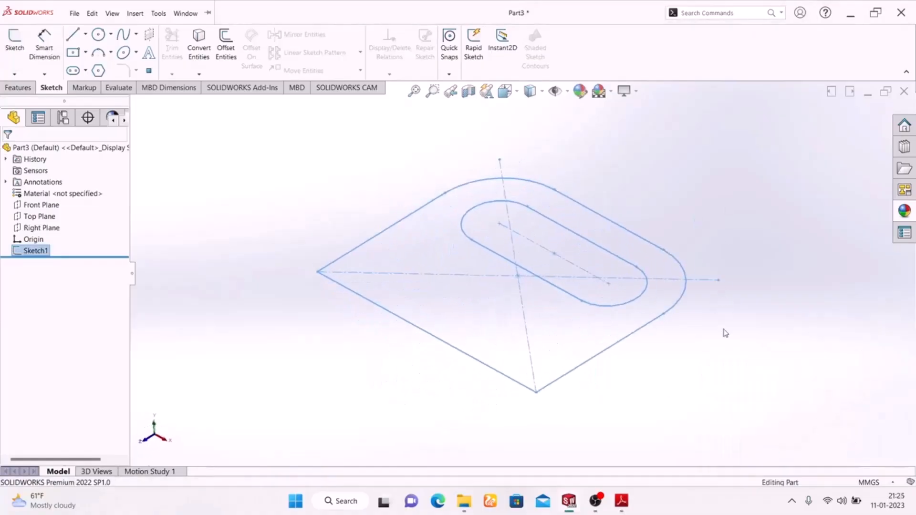
pyautogui.click(17, 88)
pyautogui.click(19, 43)
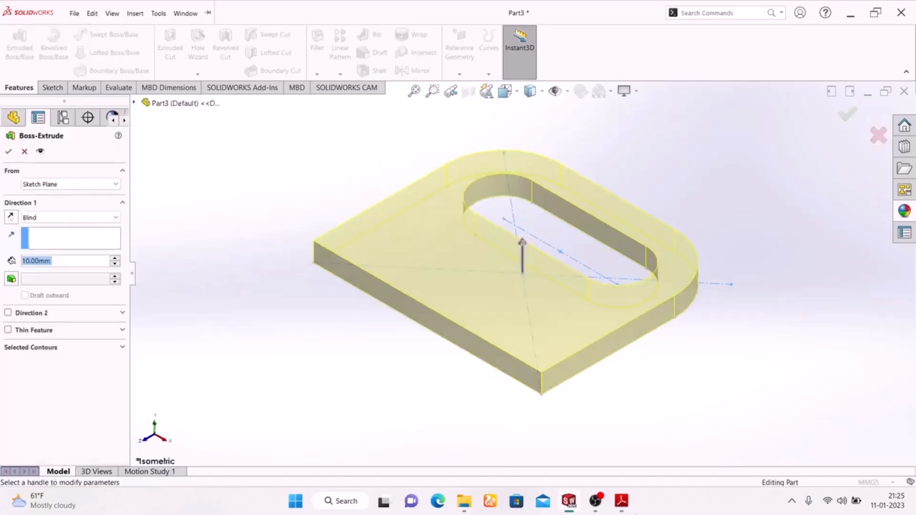
pyautogui.click(619, 508)
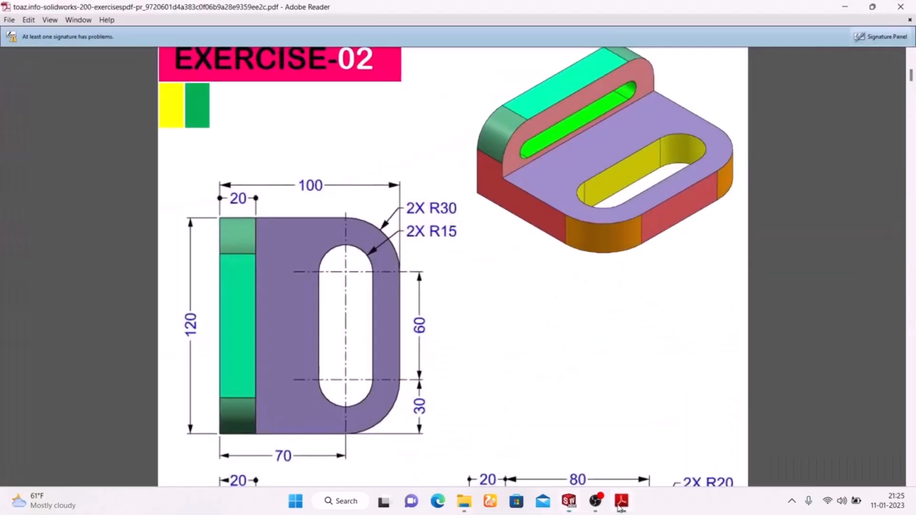
pyautogui.click(620, 505)
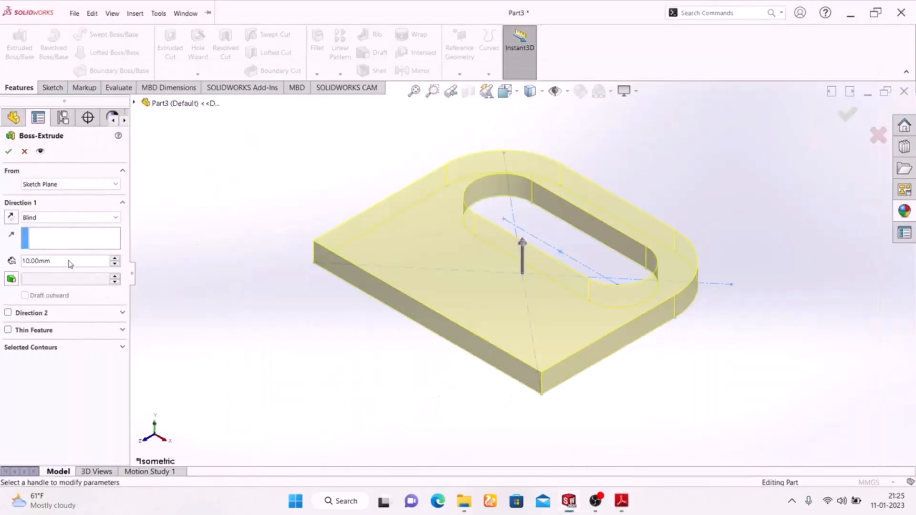
pyautogui.write('20')
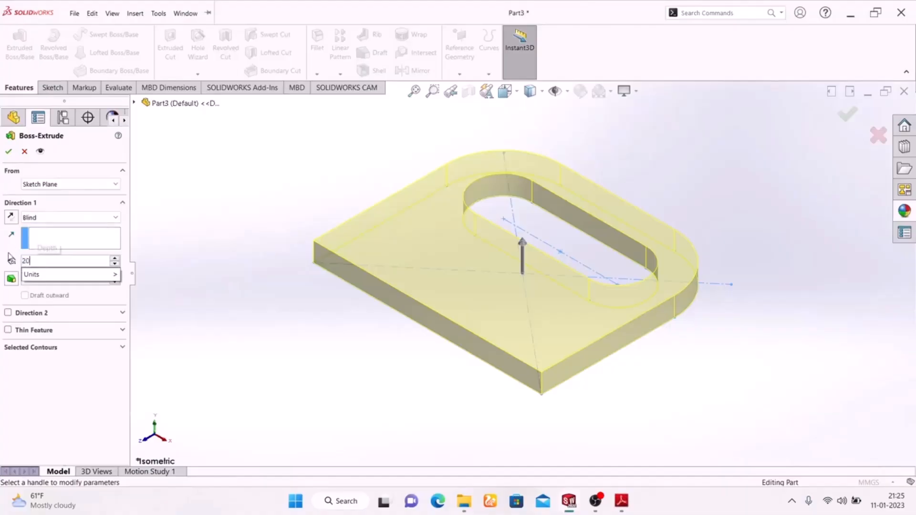
pyautogui.press('Return')
pyautogui.click(11, 152)
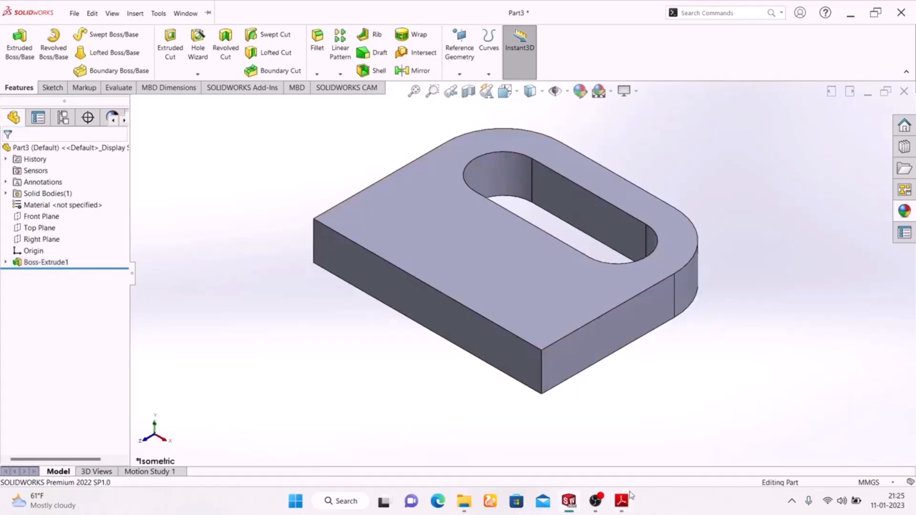
# - On the plate's long square-cornered side face, sketch a full-width corner rectangle about 22 mm high, rising from the face's top edge
pyautogui.click(445, 313)
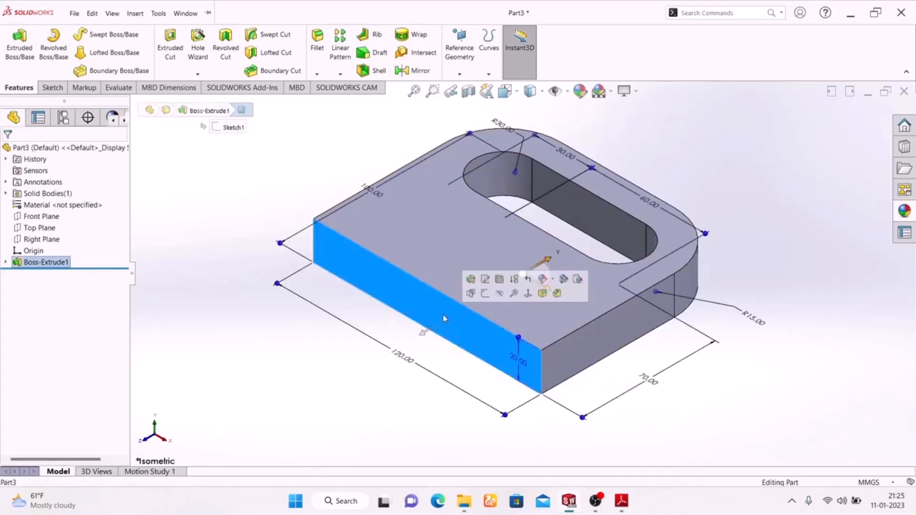
pyautogui.click(488, 296)
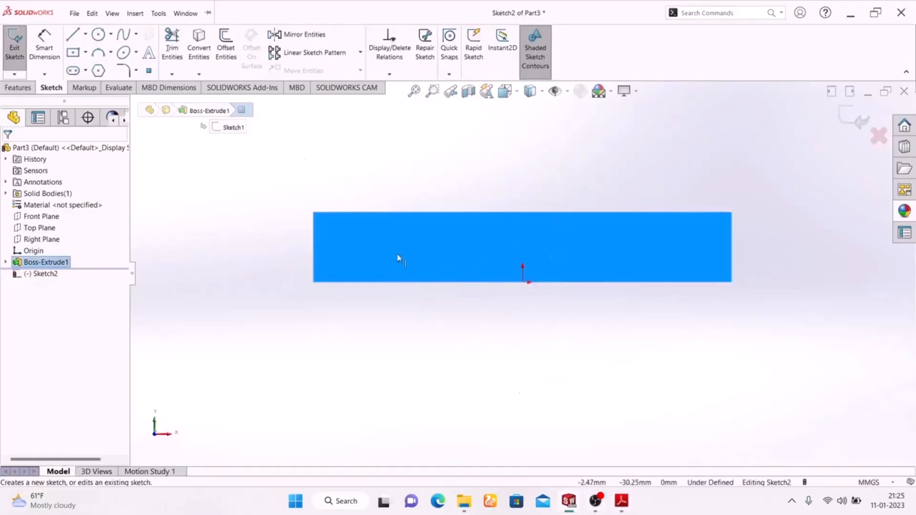
pyautogui.click(86, 53)
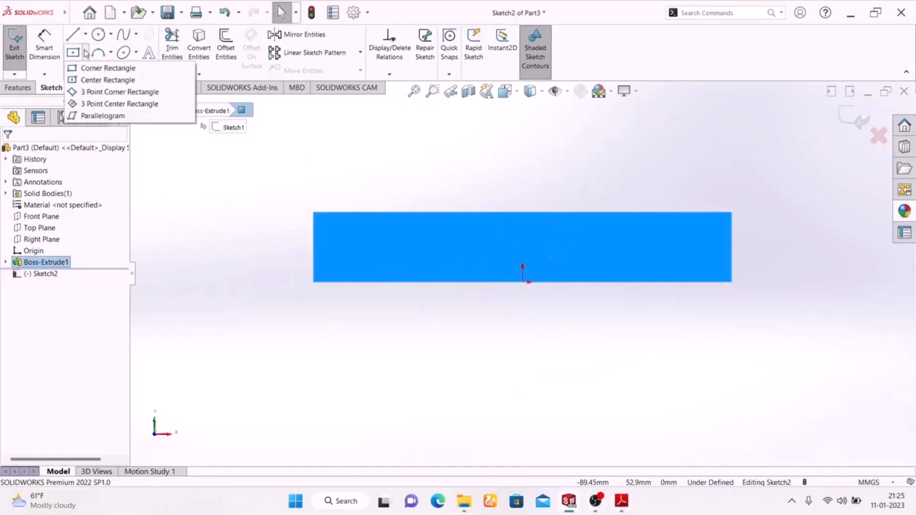
pyautogui.click(93, 68)
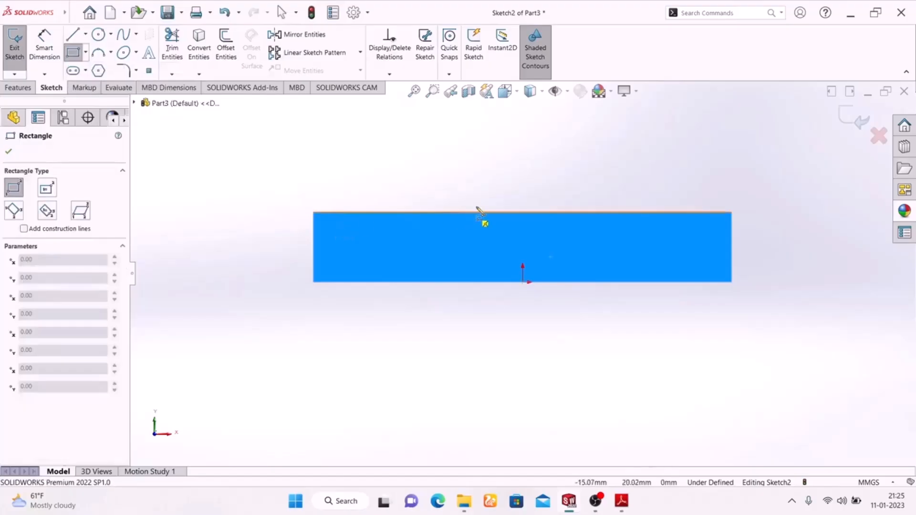
pyautogui.click(314, 213)
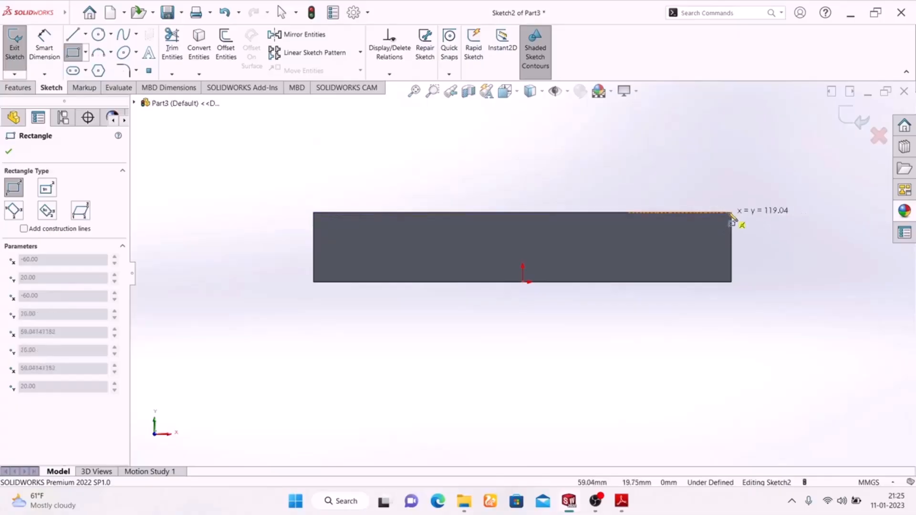
pyautogui.click(732, 138)
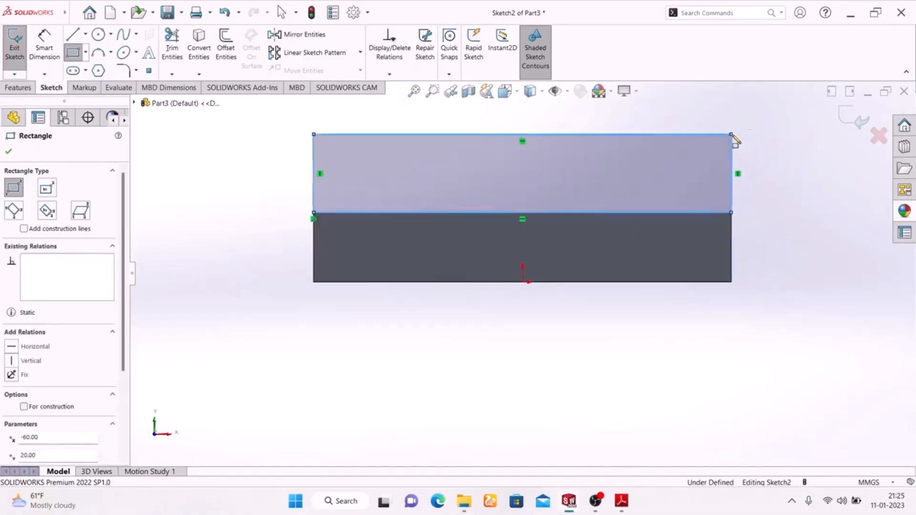
pyautogui.rightClick(786, 176)
pyautogui.click(803, 185)
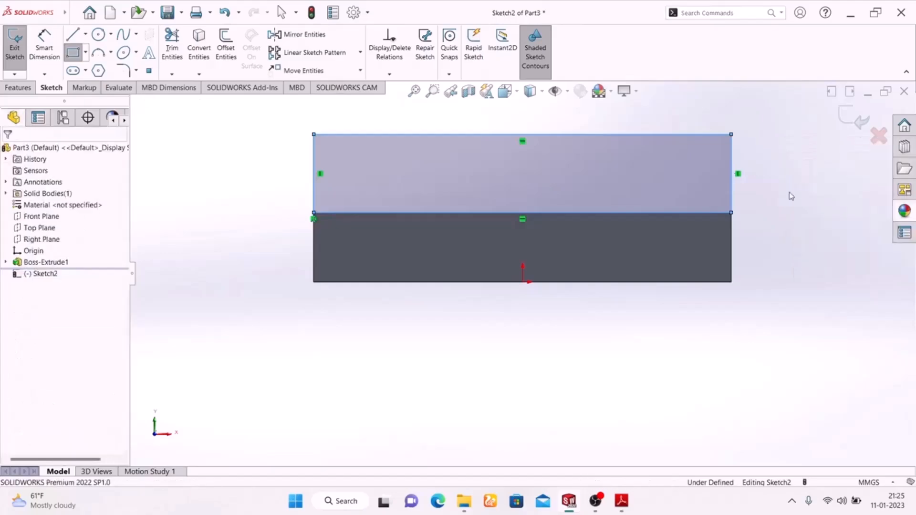
# - Consult the side and front views of the exercise drawing and dimension the new rectangle's height as 30 mm
pyautogui.click(45, 48)
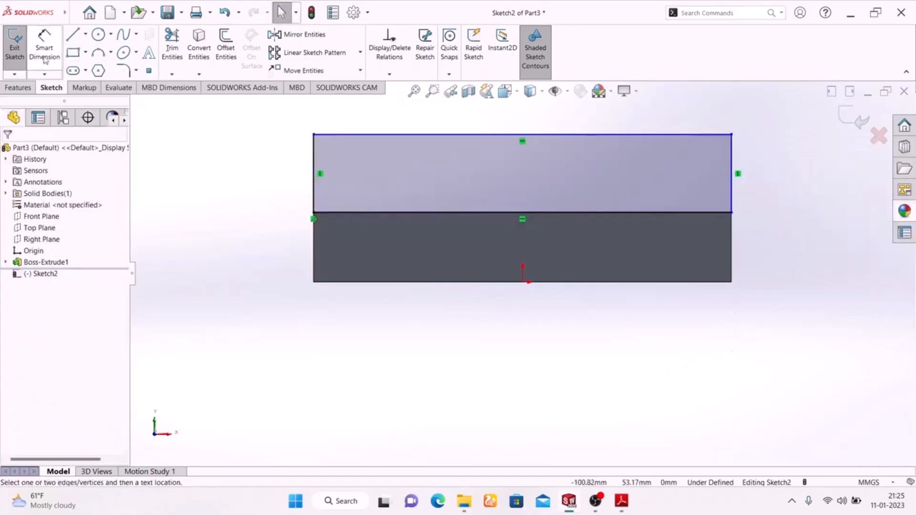
pyautogui.click(621, 501)
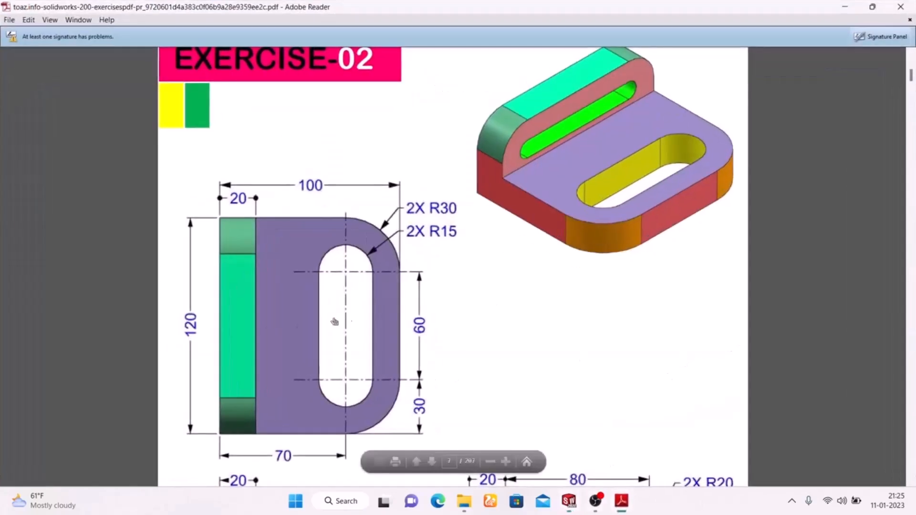
pyautogui.scroll(-5, 440, 333)
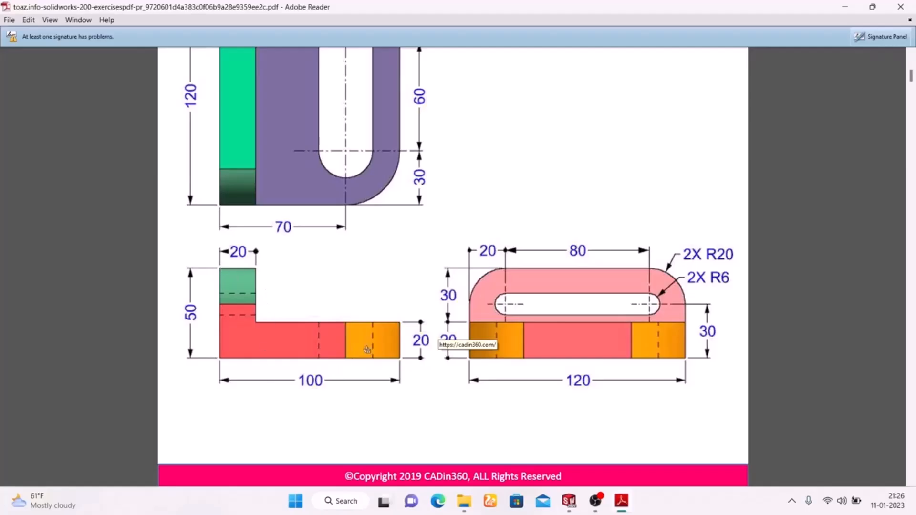
pyautogui.scroll(5, 201, 315)
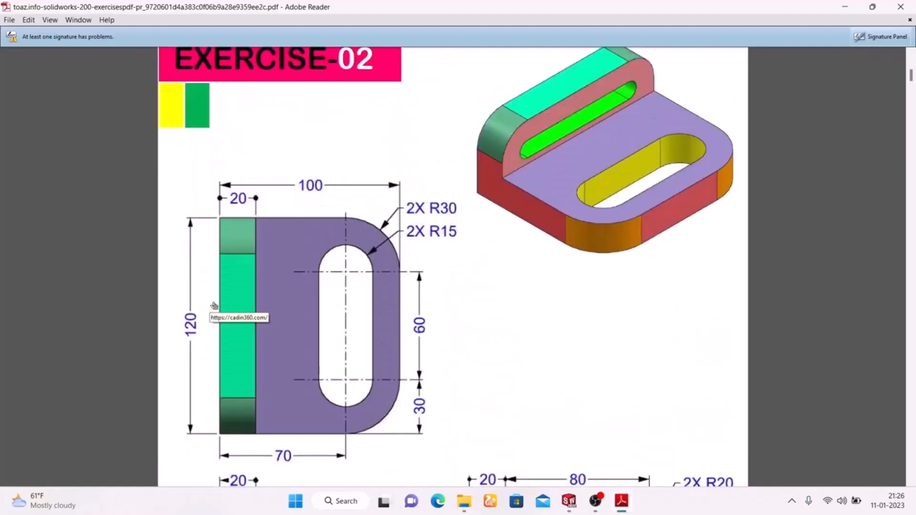
pyautogui.scroll(-3, 215, 305)
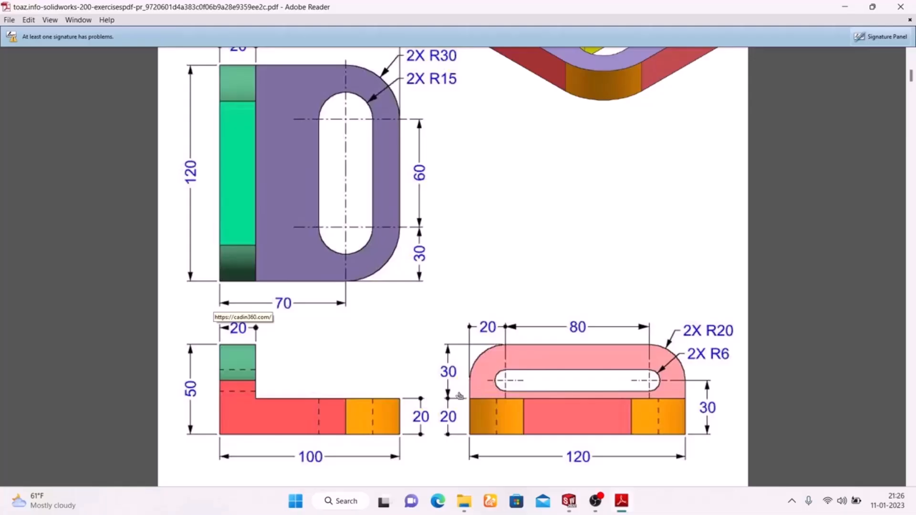
pyautogui.click(622, 502)
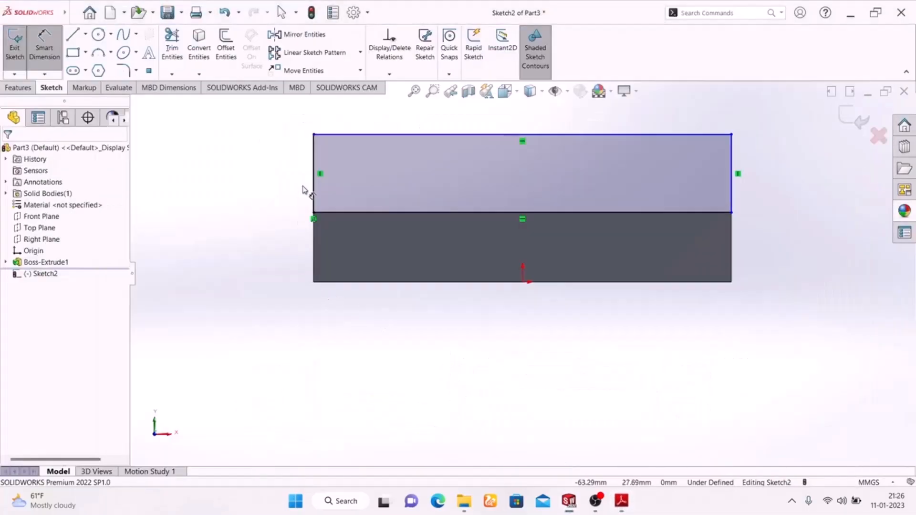
pyautogui.click(311, 193)
pyautogui.click(260, 174)
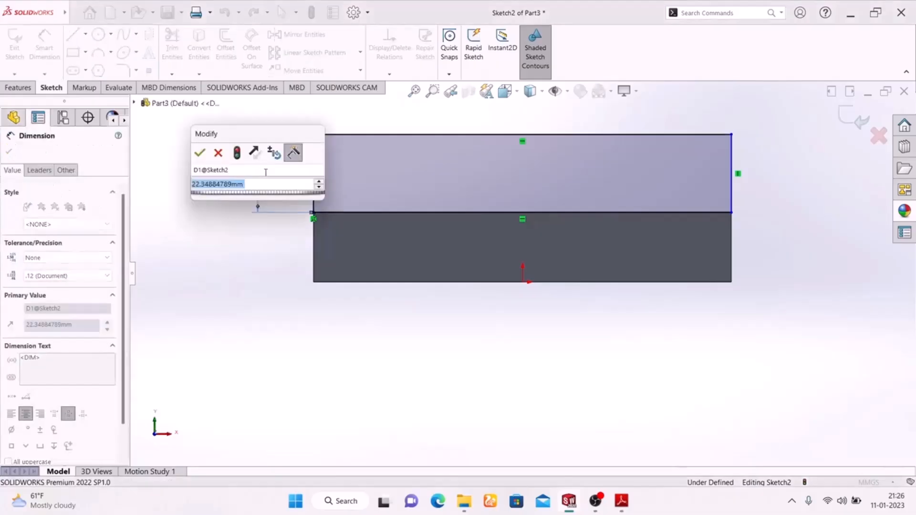
pyautogui.write('30')
pyautogui.press('Return')
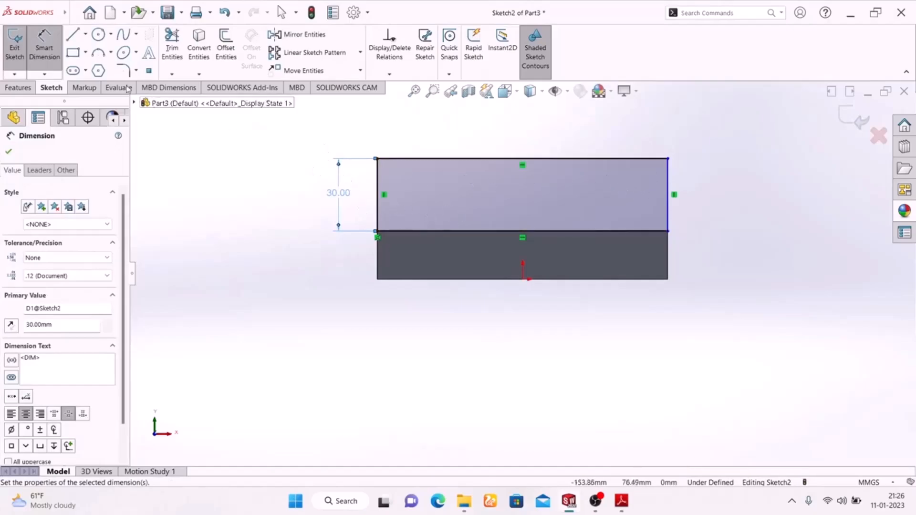
# - After consulting the exercise drawing, round both upper corners of the wall rectangle with 20 mm sketch fillets
pyautogui.click(124, 71)
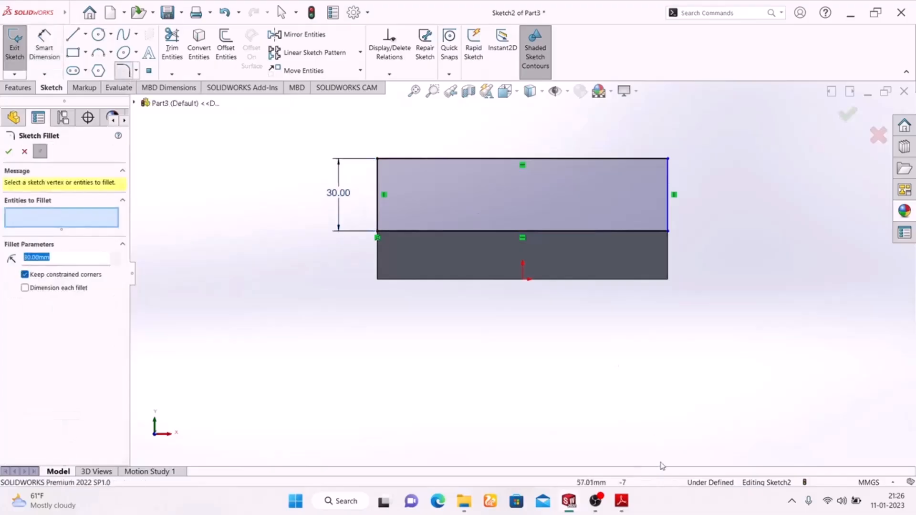
pyautogui.click(622, 501)
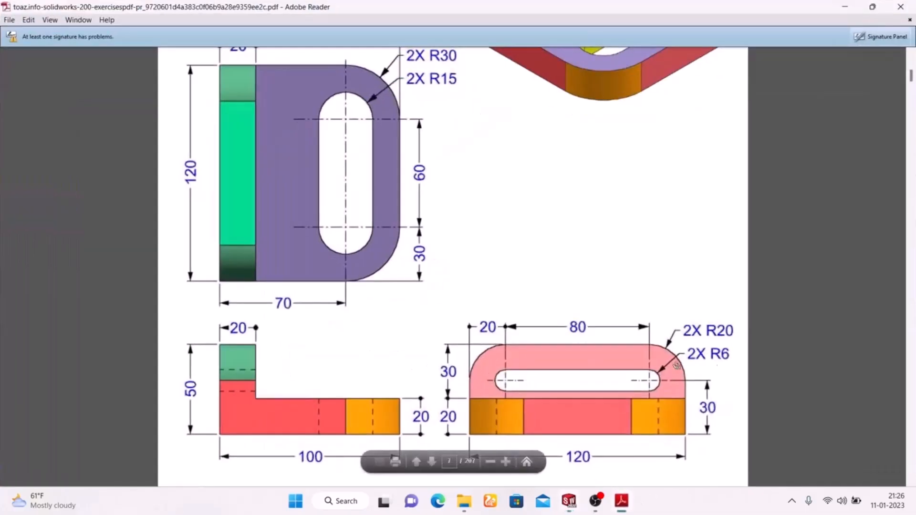
pyautogui.click(621, 501)
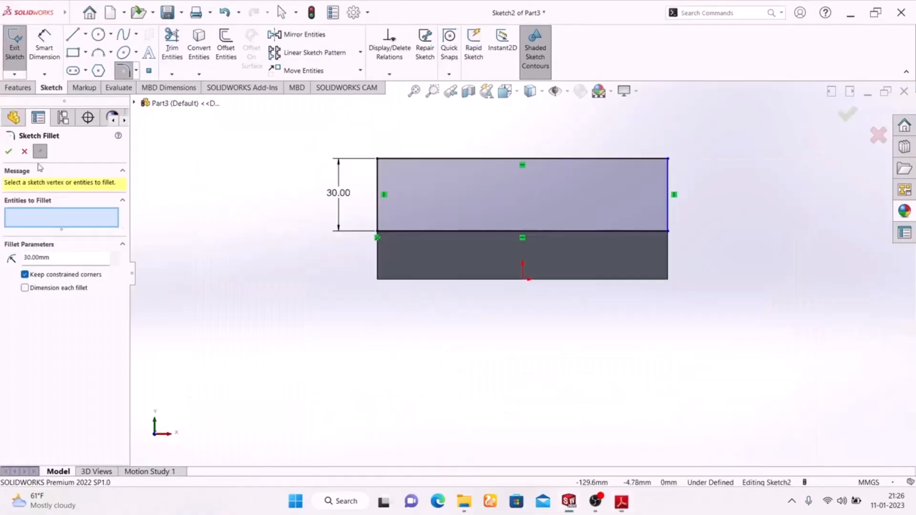
pyautogui.moveTo(68, 257); pyautogui.dragTo(2, 249)
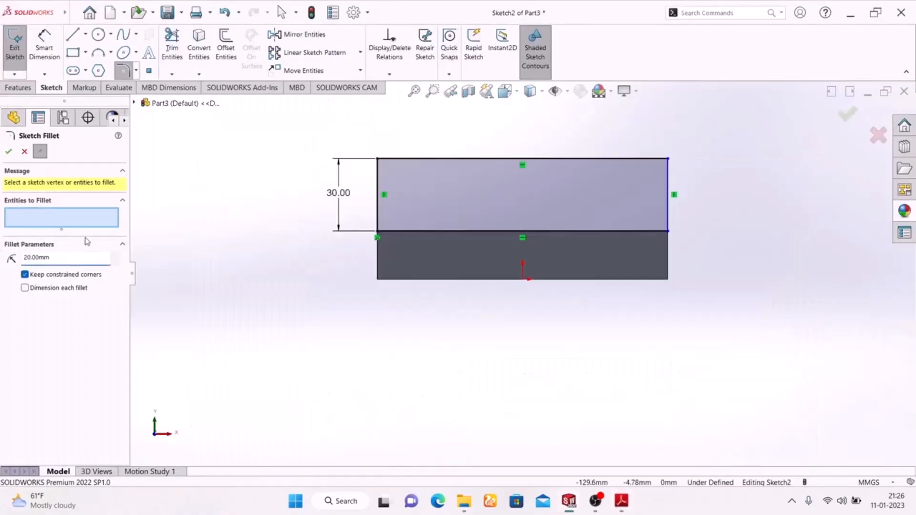
pyautogui.click(377, 170)
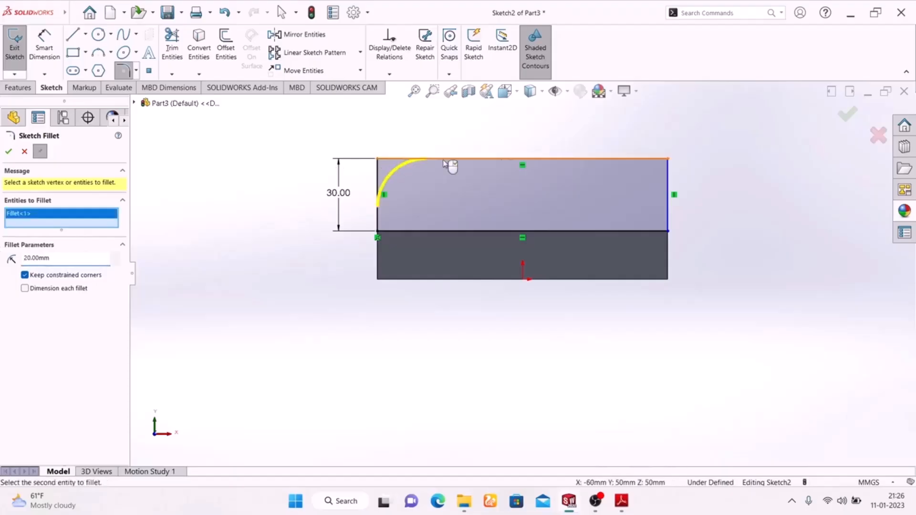
pyautogui.click(667, 165)
pyautogui.click(8, 151)
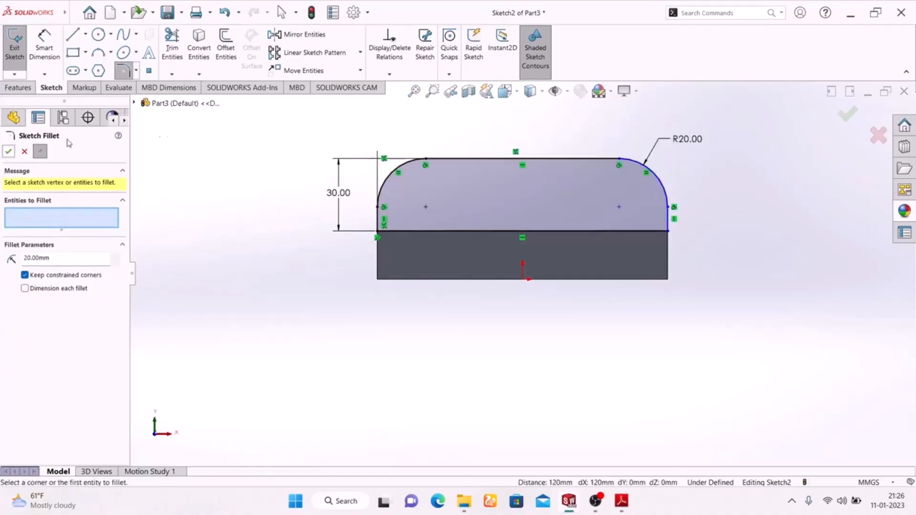
# - Sketch a horizontal straight slot inside the rounded wall profile, about 86 mm between centres and 11 mm wide, checking the exercise drawing
pyautogui.click(73, 71)
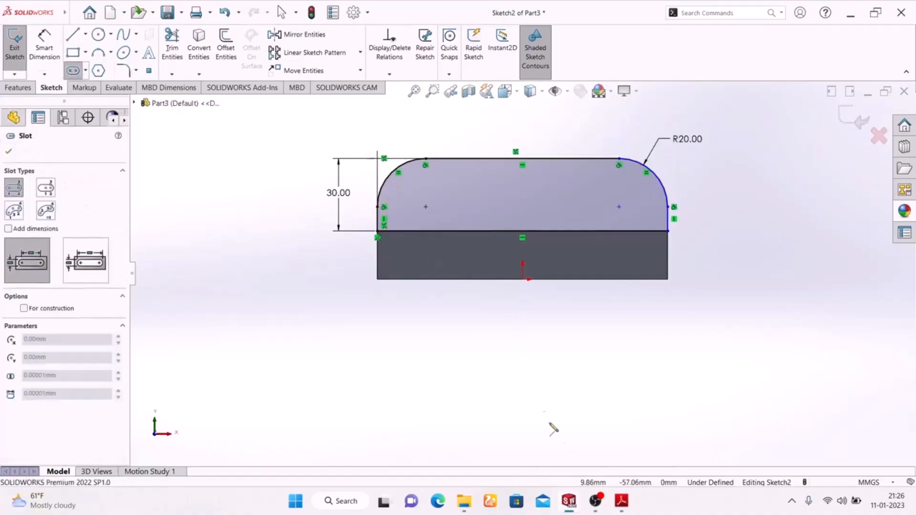
pyautogui.click(622, 502)
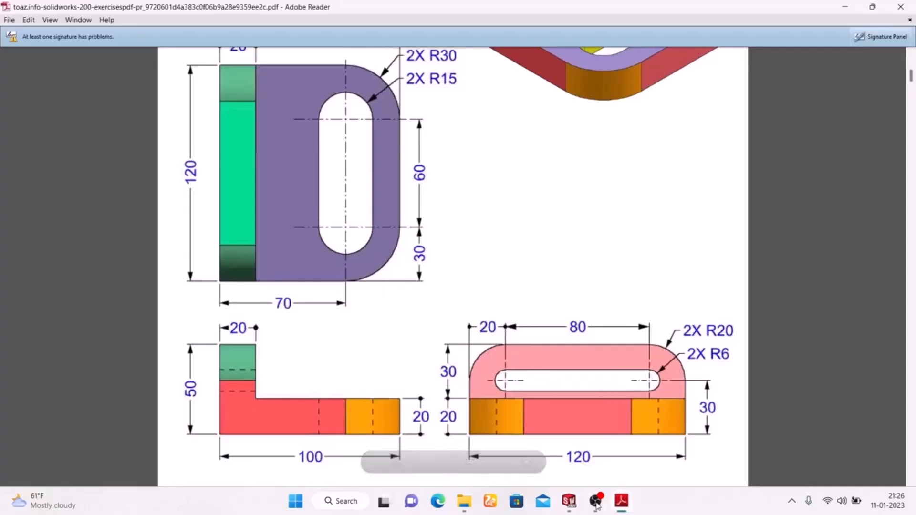
pyautogui.click(622, 502)
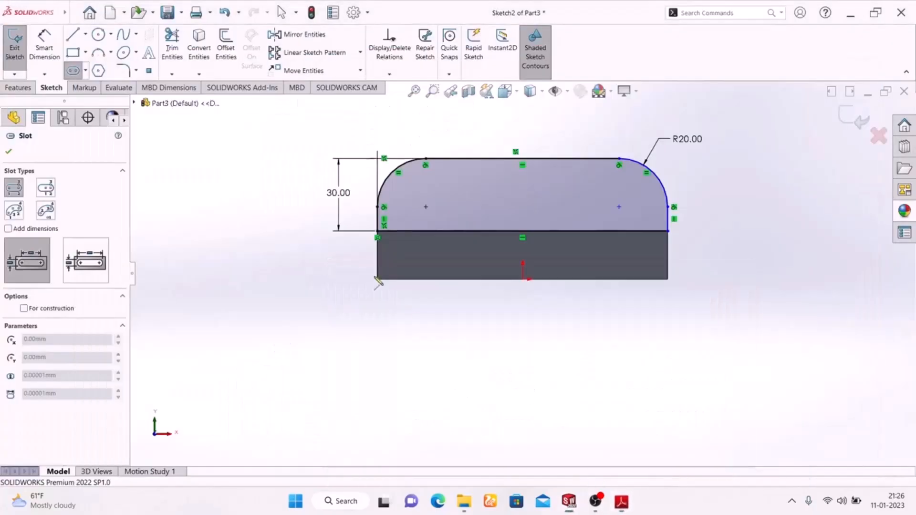
pyautogui.click(425, 206)
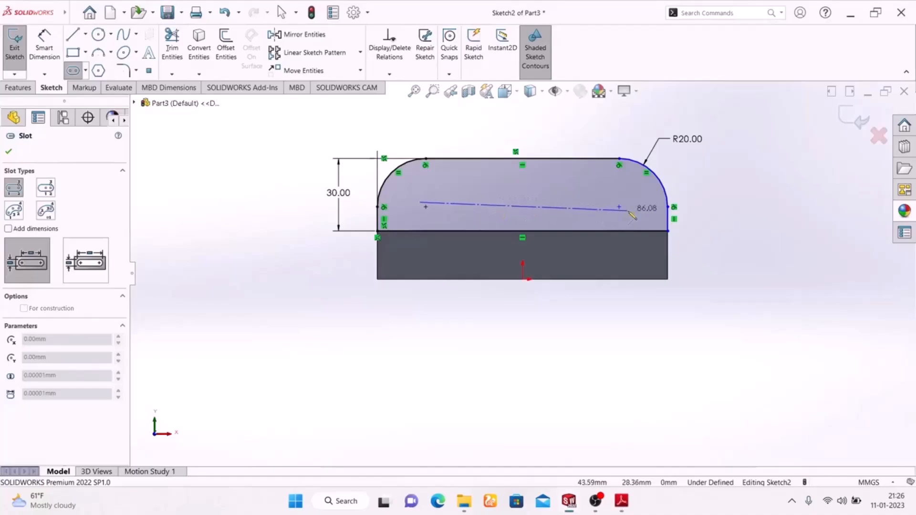
pyautogui.click(630, 202)
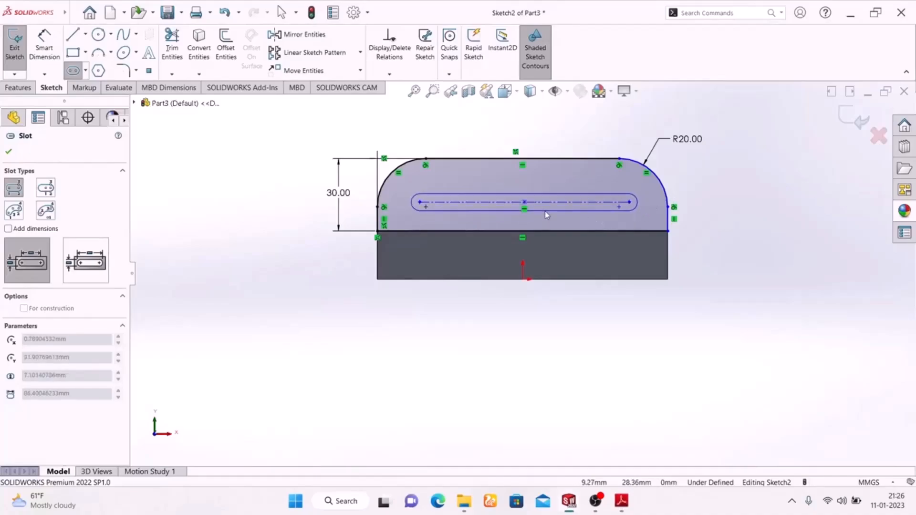
pyautogui.click(548, 215)
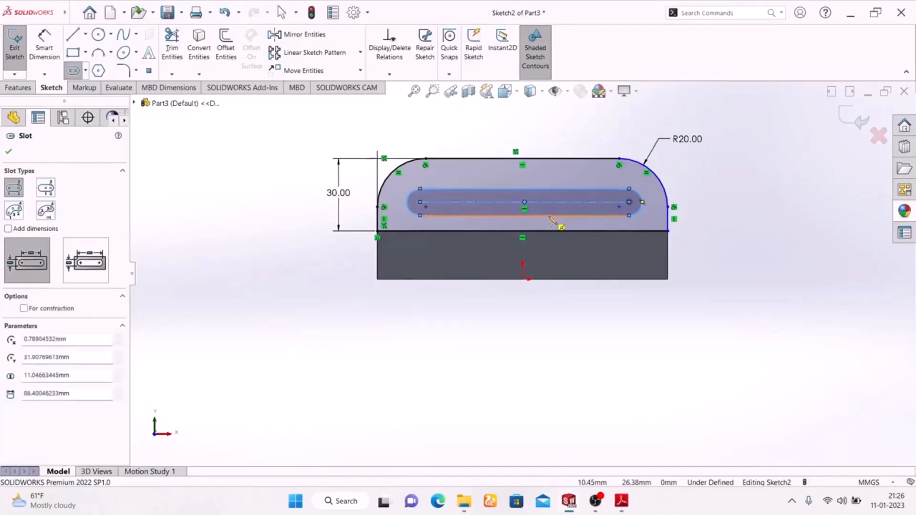
pyautogui.rightClick(734, 179)
pyautogui.click(747, 180)
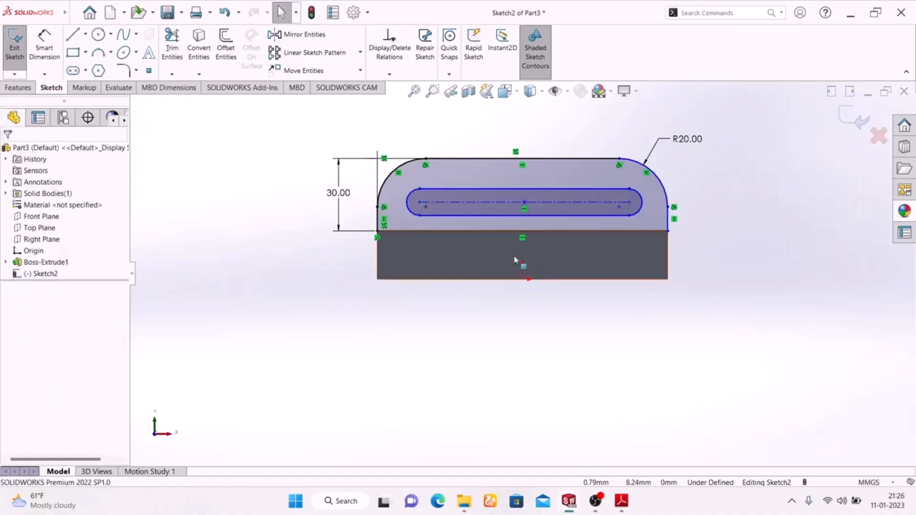
# - Consult the exercise drawing and dimension the wall slot's centre-to-centre length as 80 mm
pyautogui.click(627, 499)
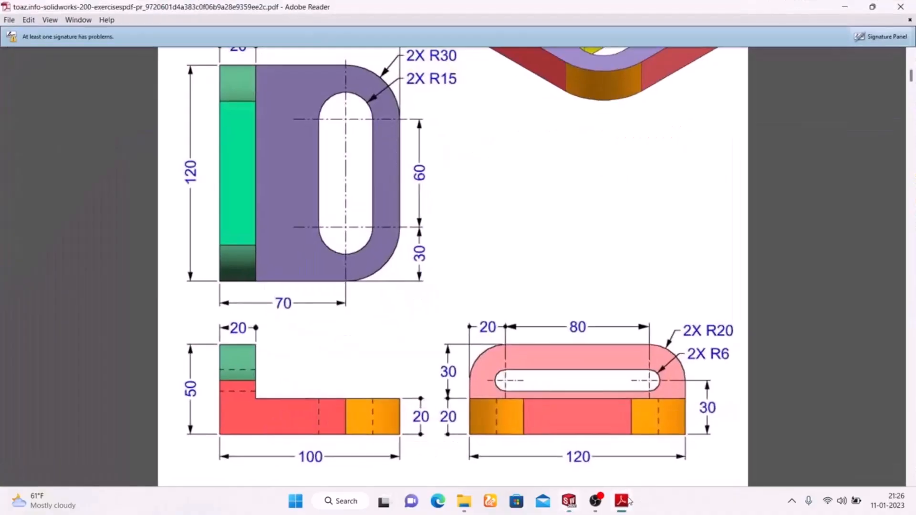
pyautogui.click(627, 500)
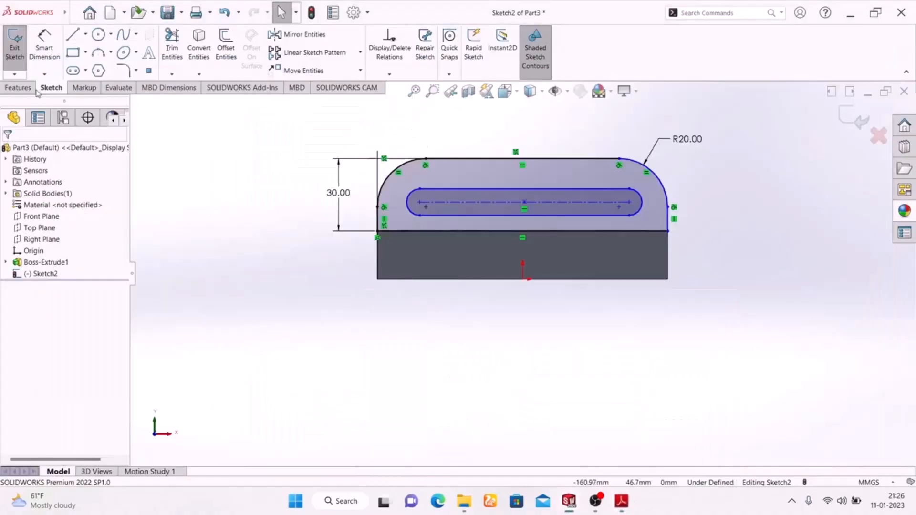
pyautogui.click(52, 56)
pyautogui.click(466, 205)
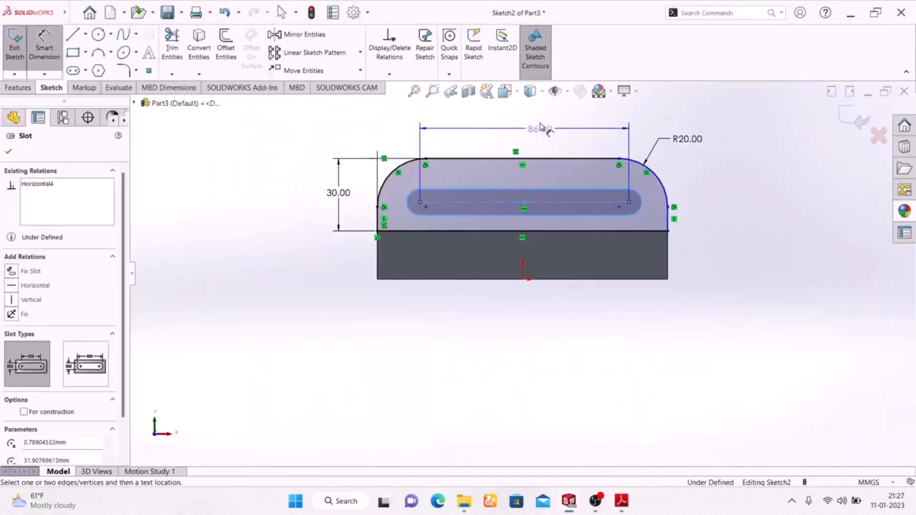
pyautogui.click(531, 125)
pyautogui.write('80')
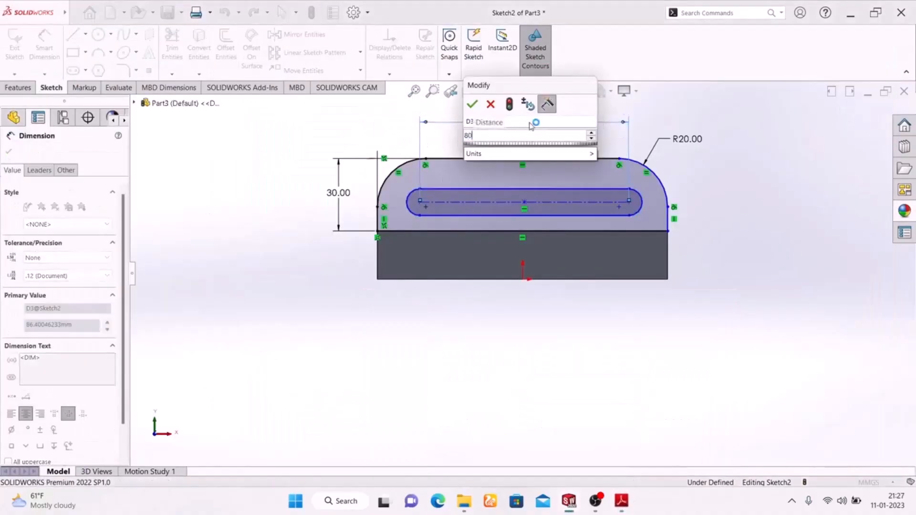
pyautogui.press('Return')
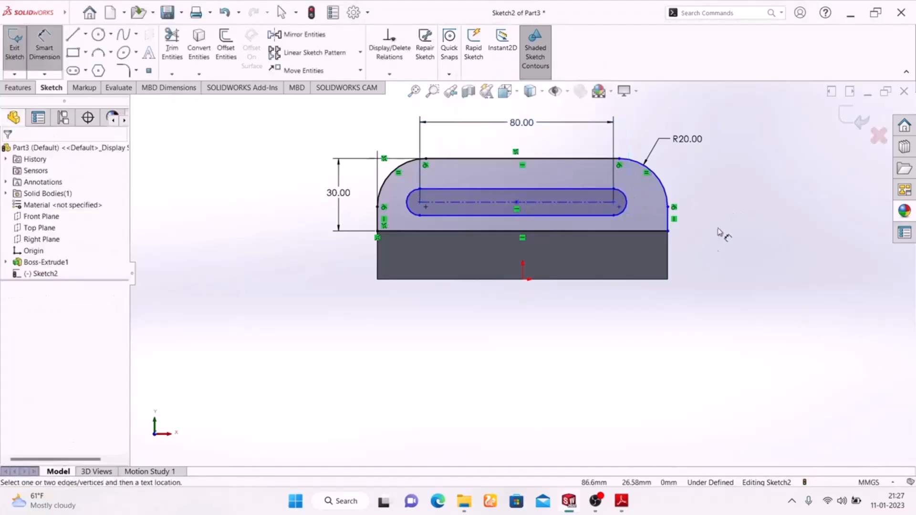
# - Look up the slot's end radius in the exercise drawing and dimension the wall slot's end arc as 6 mm
pyautogui.click(623, 502)
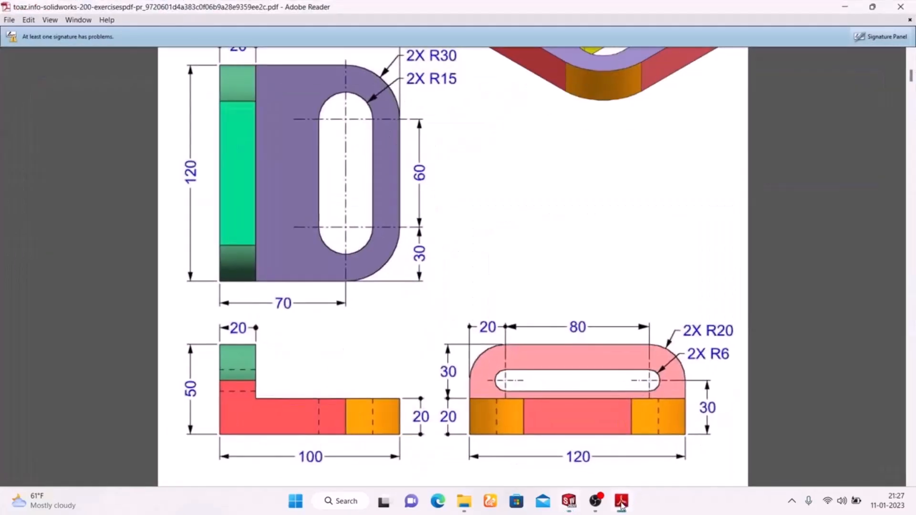
pyautogui.click(622, 503)
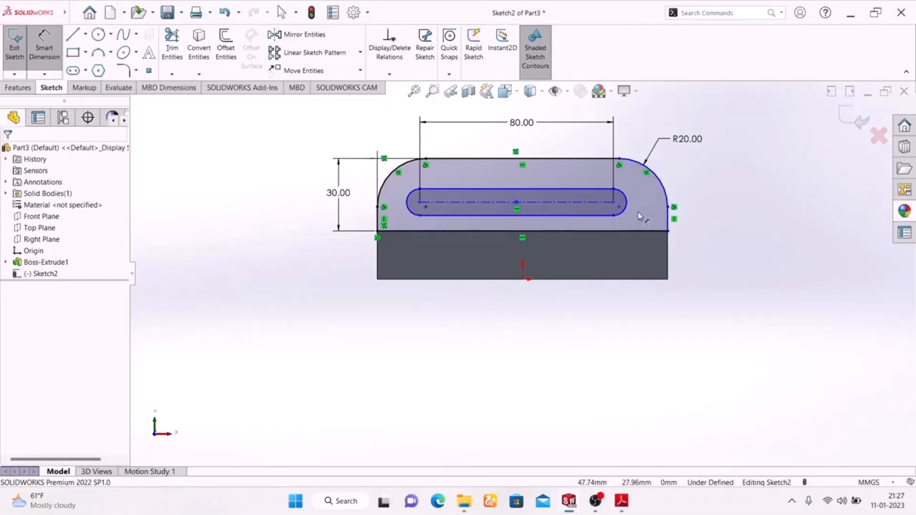
pyautogui.click(626, 202)
pyautogui.click(748, 148)
pyautogui.write('6')
pyautogui.press('Return')
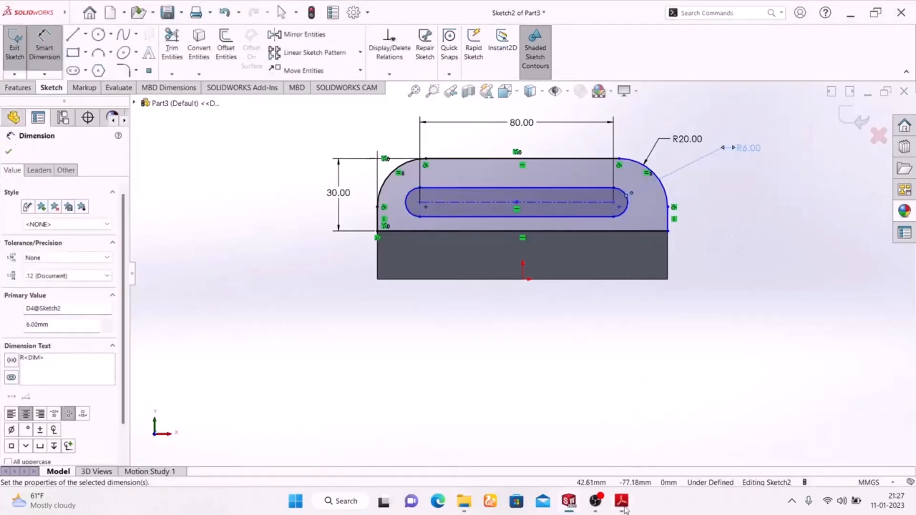
# - Following the exercise drawing, dimension the slot's left arc centre 20 mm from the wall's left edge and align the dimension above the profile
pyautogui.click(621, 502)
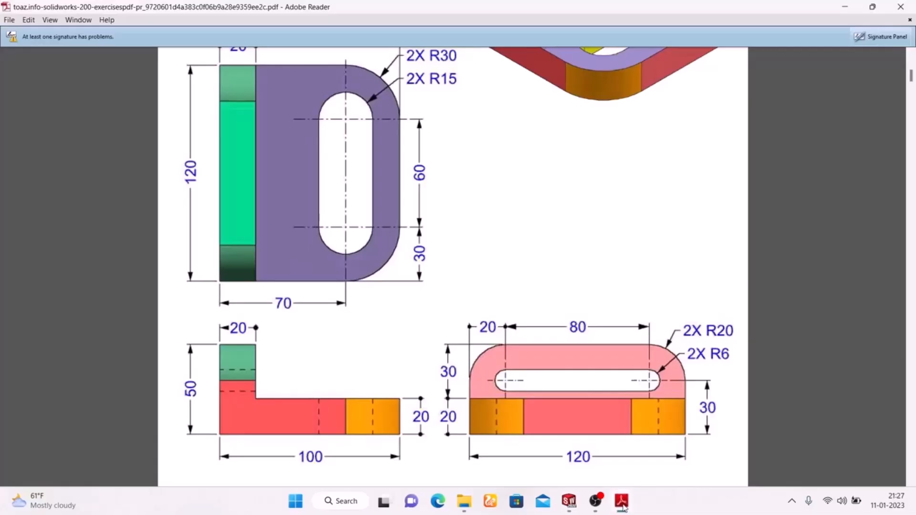
pyautogui.click(621, 502)
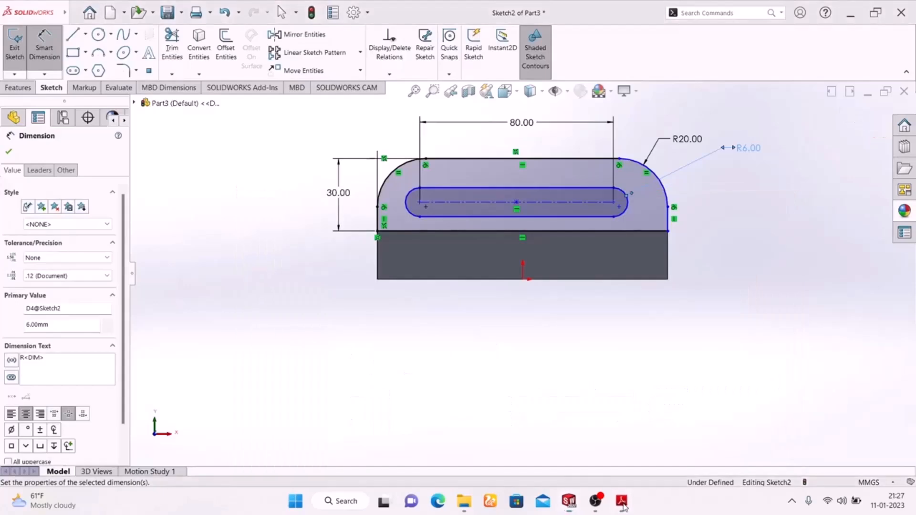
pyautogui.click(622, 502)
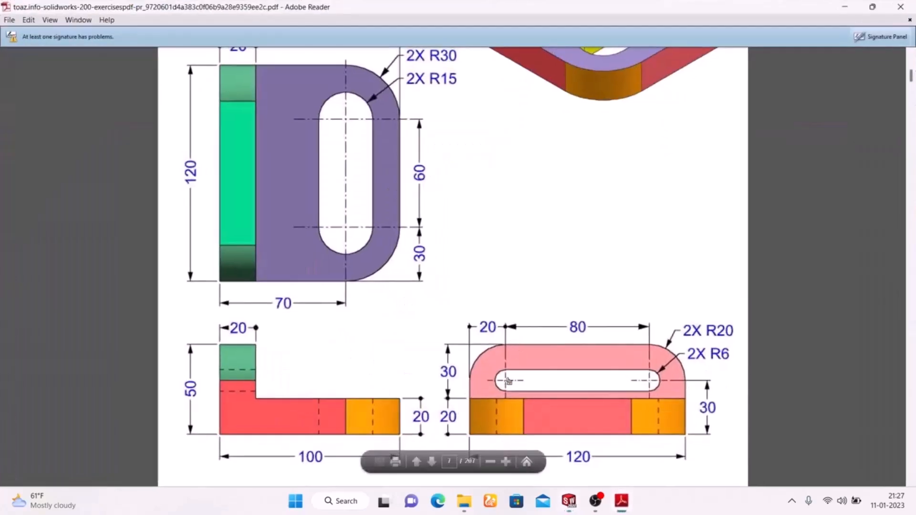
pyautogui.click(621, 501)
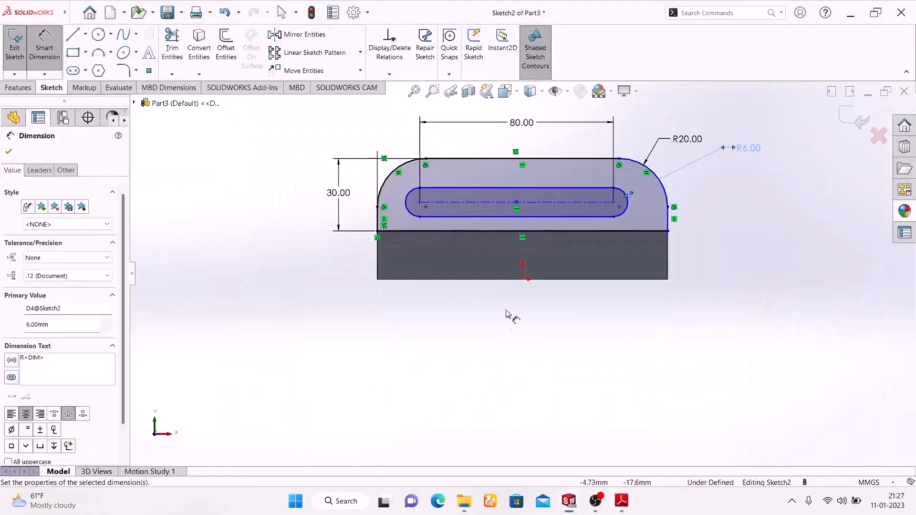
pyautogui.click(380, 221)
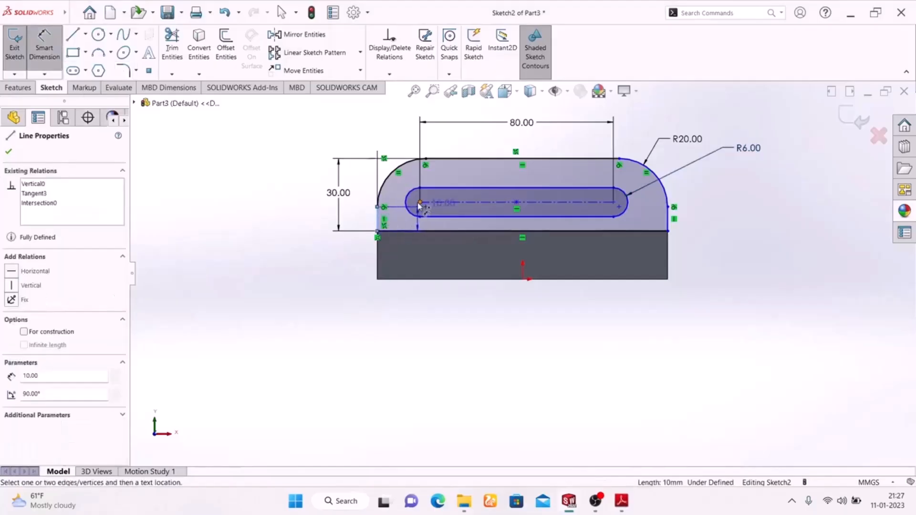
pyautogui.click(420, 202)
pyautogui.click(394, 129)
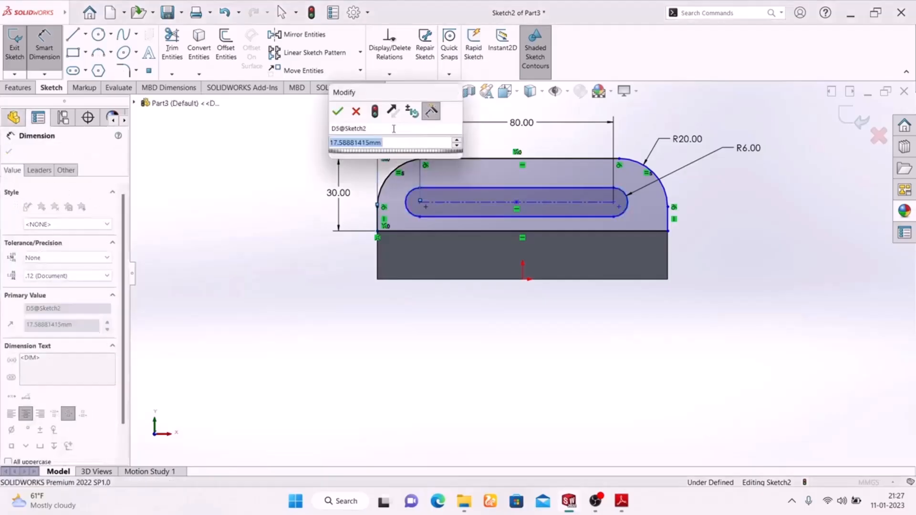
pyautogui.write('20')
pyautogui.press('Return')
pyautogui.moveTo(402, 137); pyautogui.dragTo(405, 125)
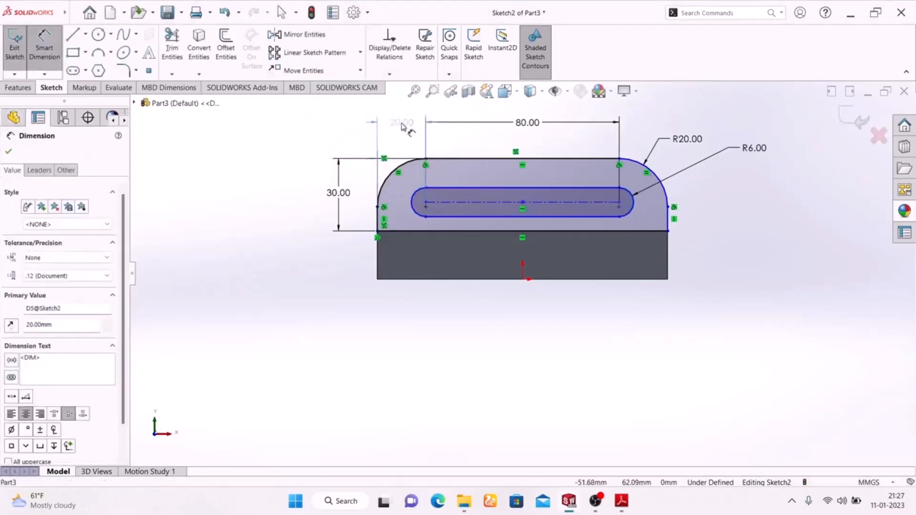
pyautogui.click(261, 235)
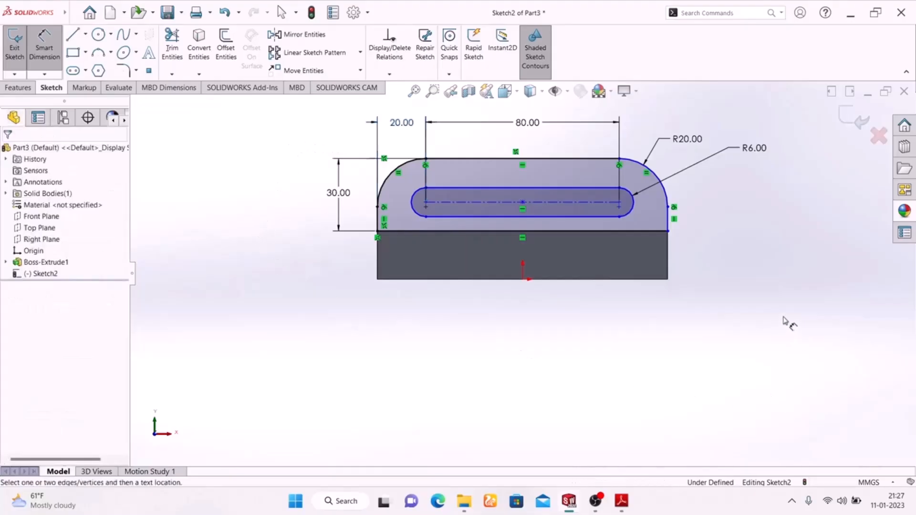
# - Finish the wall profile sketch, show the part in isometric view and check against the exercise drawing
pyautogui.click(622, 505)
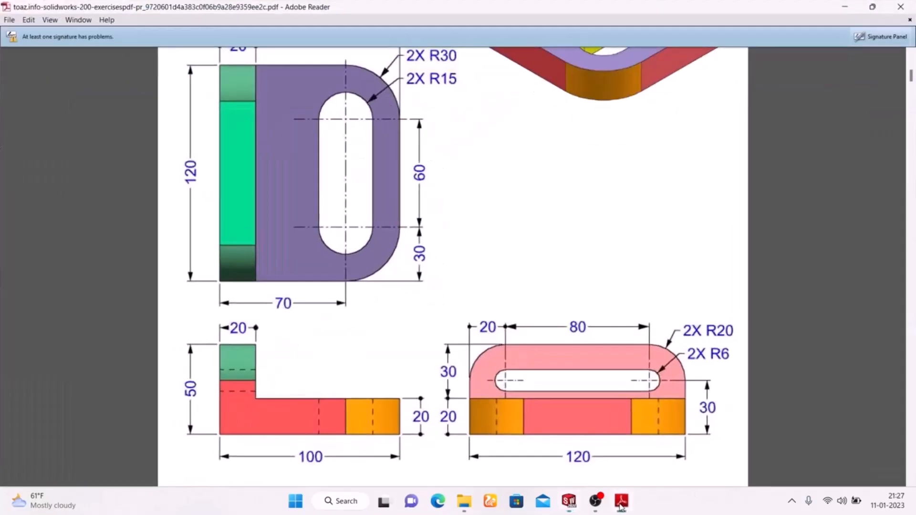
pyautogui.click(621, 505)
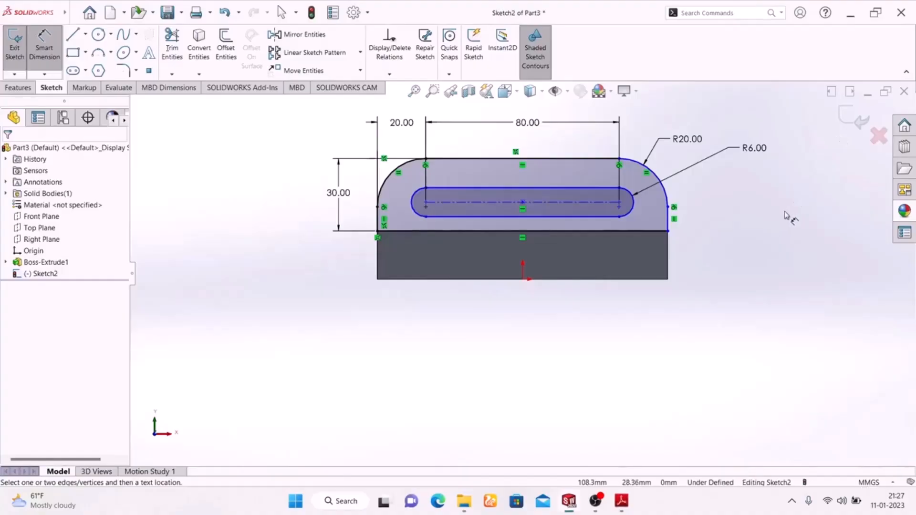
pyautogui.click(854, 116)
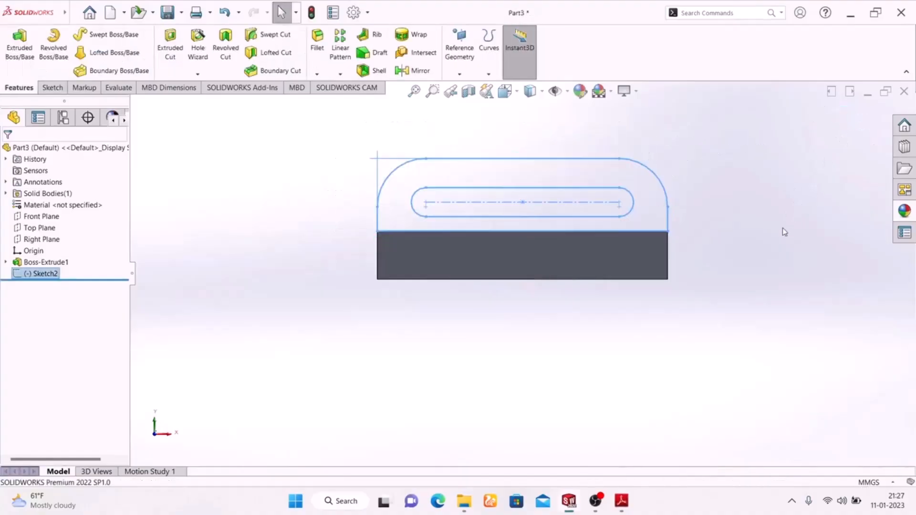
pyautogui.press('space')
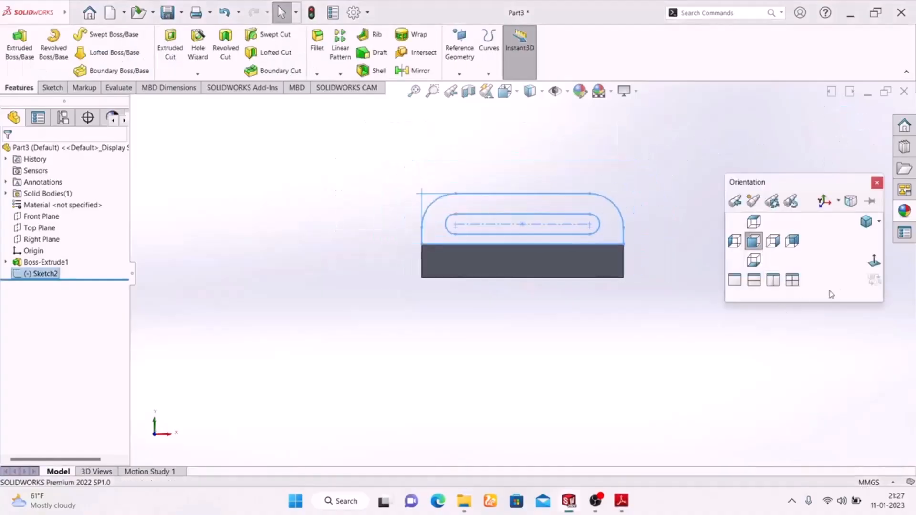
pyautogui.click(868, 224)
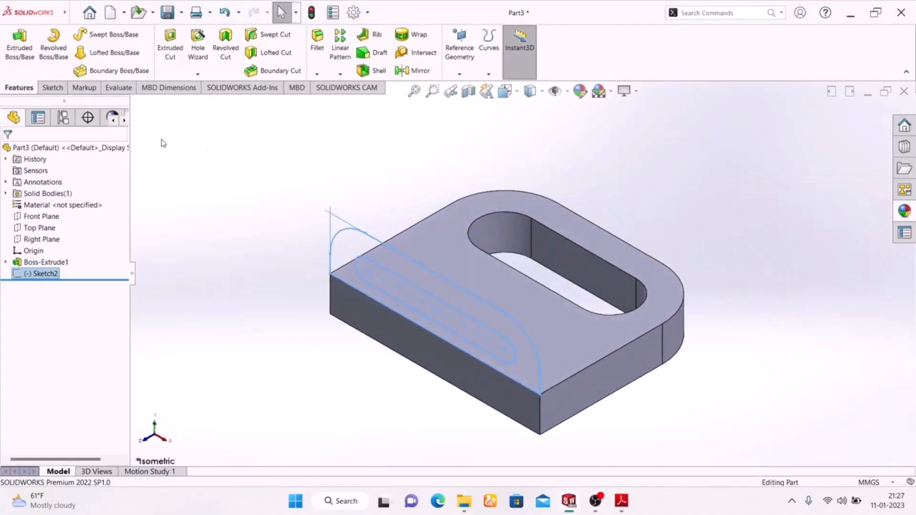
pyautogui.click(618, 503)
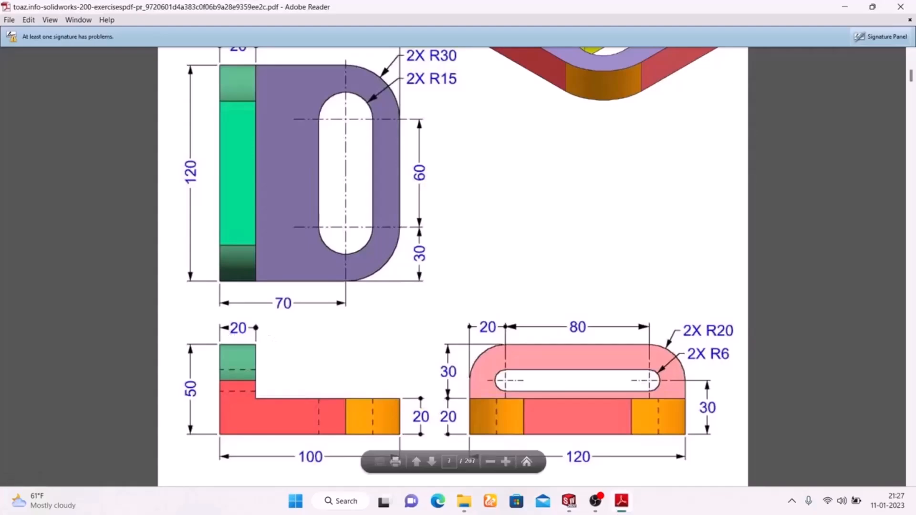
# - Extrude the slotted wall profile 20 mm with the direction reversed so it runs over the base plate, merged with it
pyautogui.click(620, 503)
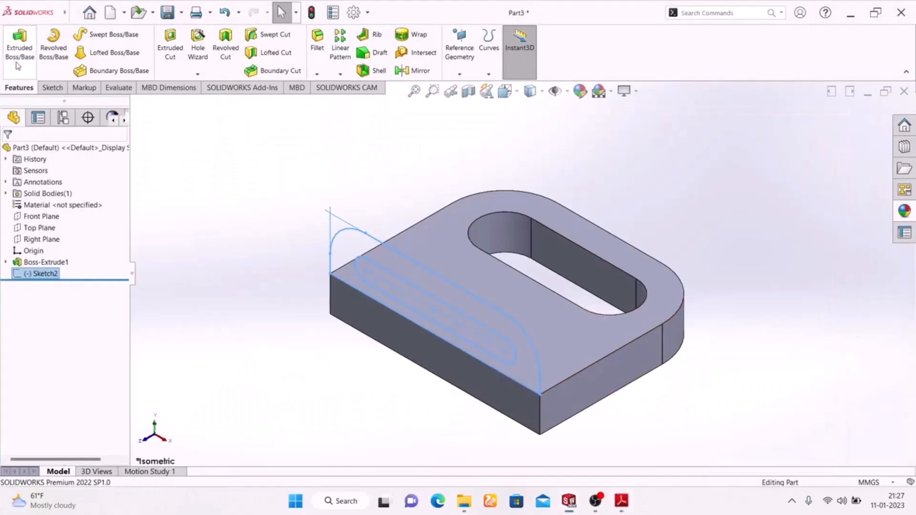
pyautogui.click(9, 62)
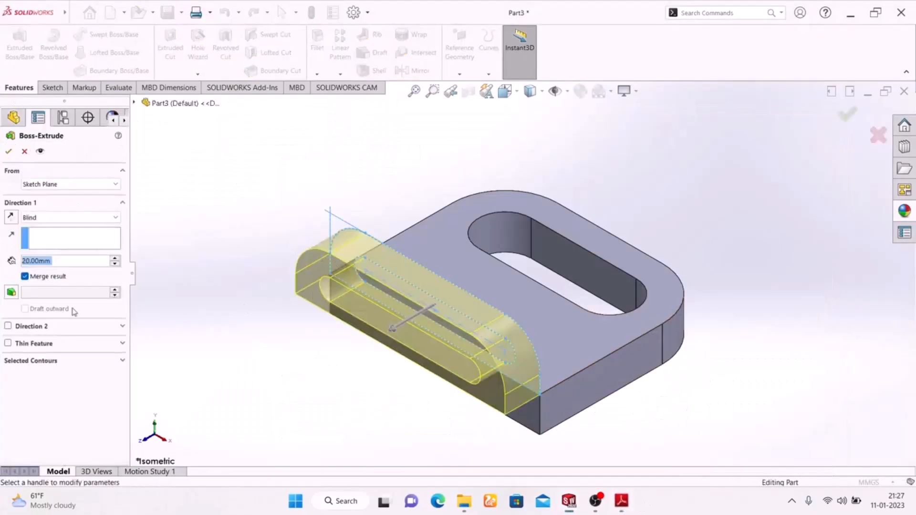
pyautogui.click(12, 218)
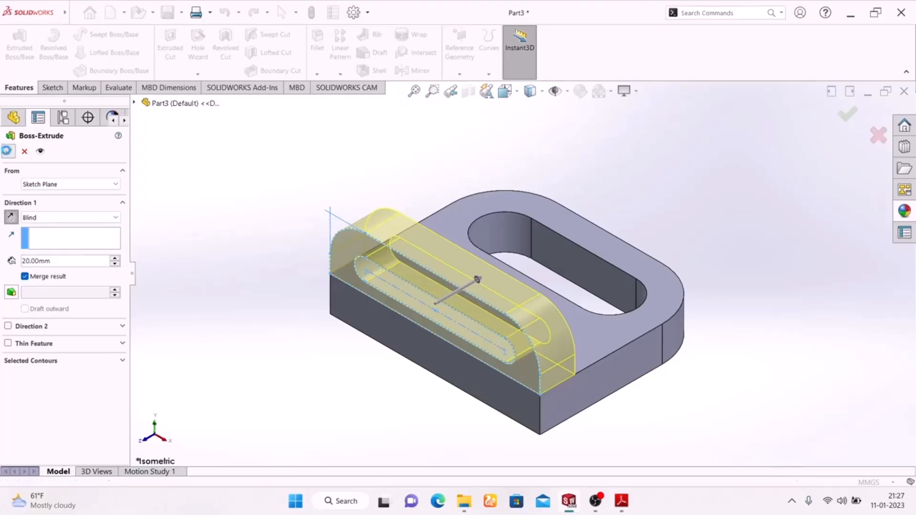
pyautogui.click(6, 150)
pyautogui.moveTo(243, 331); pyautogui.dragTo(356, 423, button='middle')
# - Check the face colours in the isometric view of the exercise drawing
pyautogui.click(621, 501)
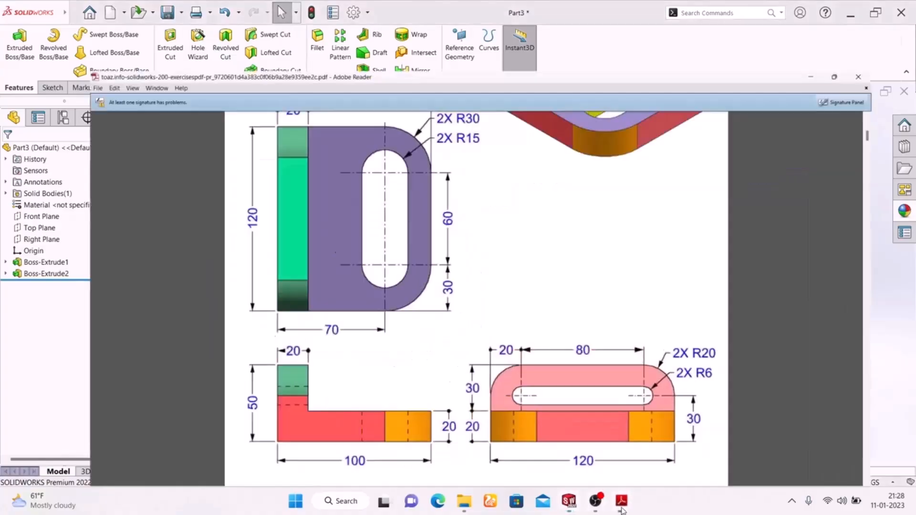
pyautogui.scroll(3, 538, 256)
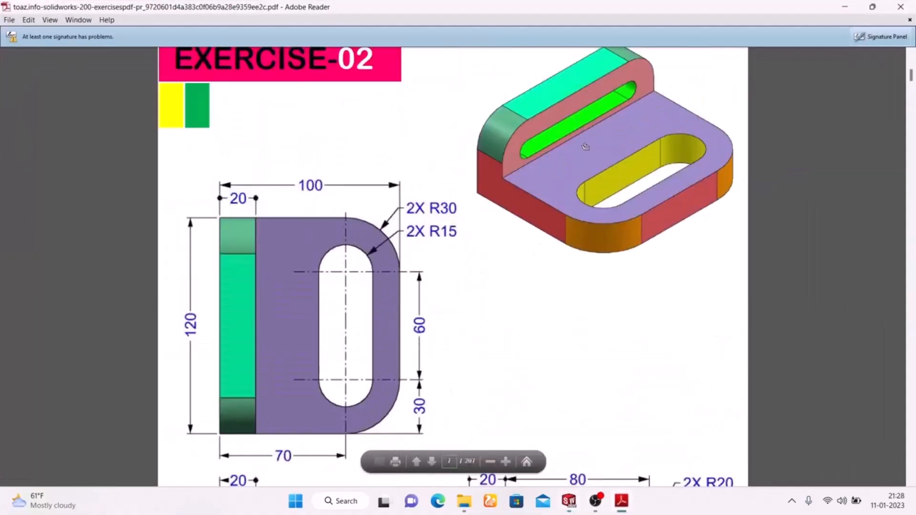
pyautogui.click(621, 501)
pyautogui.click(581, 90)
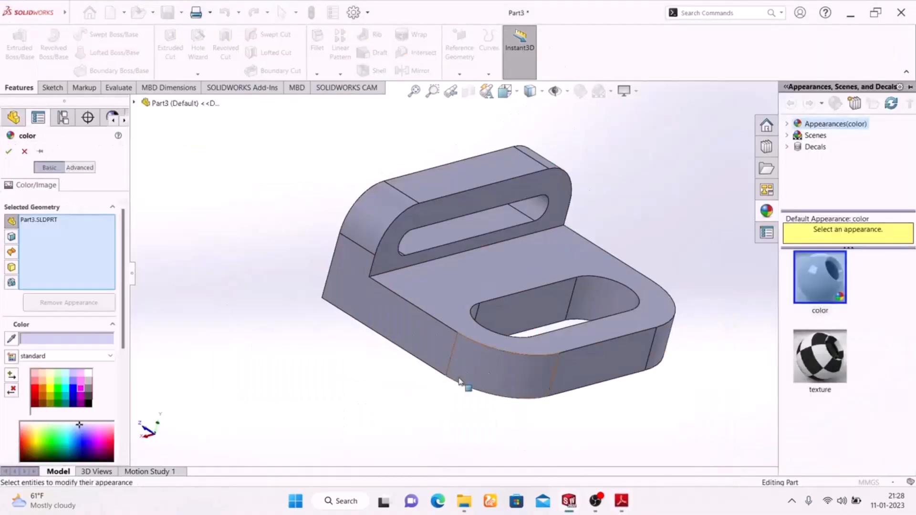
pyautogui.click(531, 307)
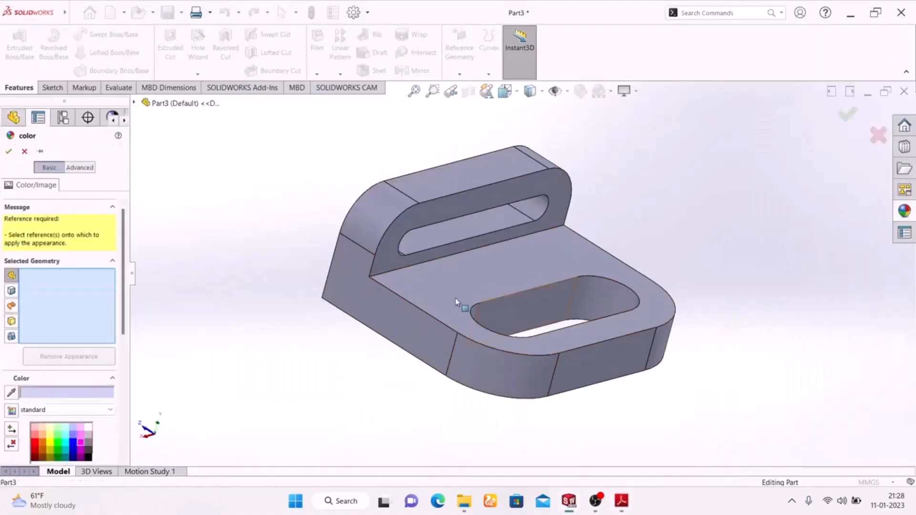
pyautogui.click(524, 309)
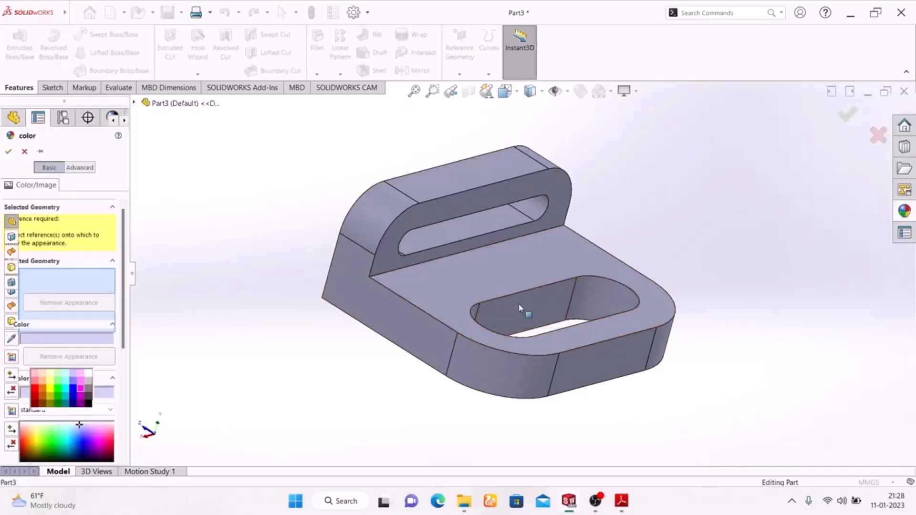
pyautogui.click(610, 300)
pyautogui.moveTo(282, 321); pyautogui.dragTo(531, 299, button='middle')
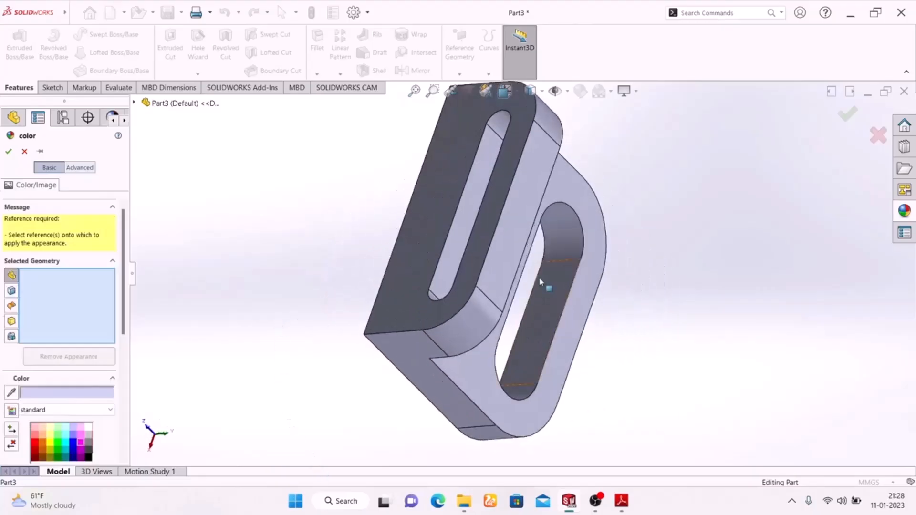
pyautogui.scroll(-2, 531, 299)
pyautogui.click(554, 318)
pyautogui.scroll(-2, 491, 455)
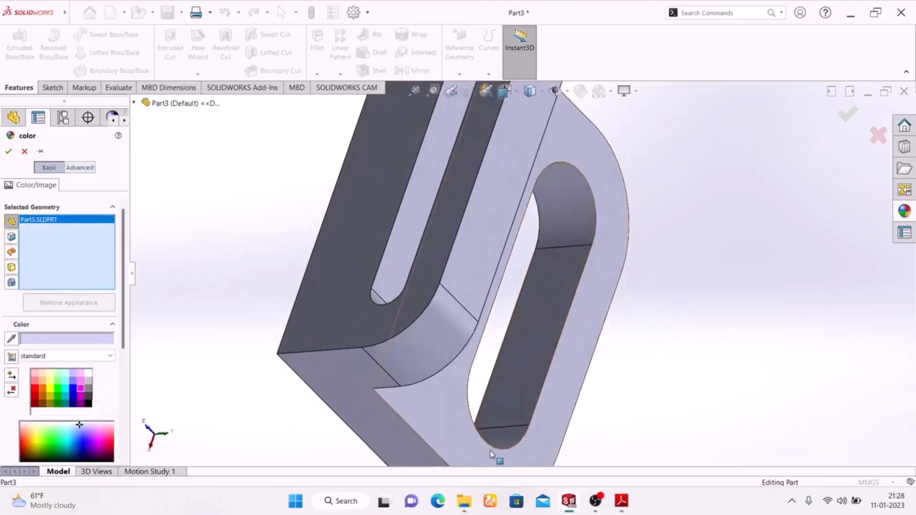
pyautogui.click(500, 441)
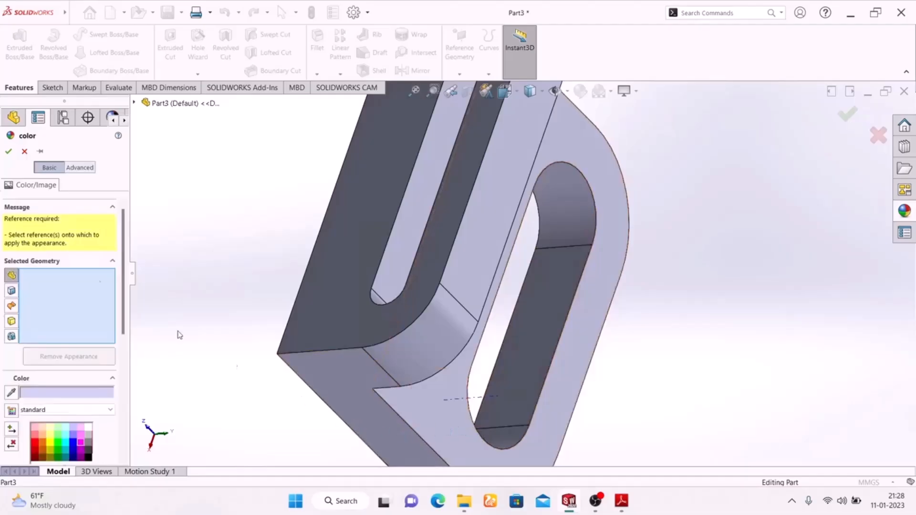
pyautogui.click(22, 152)
# - Select all four inner faces of the base plate's slot, including both rounded ends
pyautogui.moveTo(668, 268); pyautogui.dragTo(615, 193, button='middle')
pyautogui.click(521, 270)
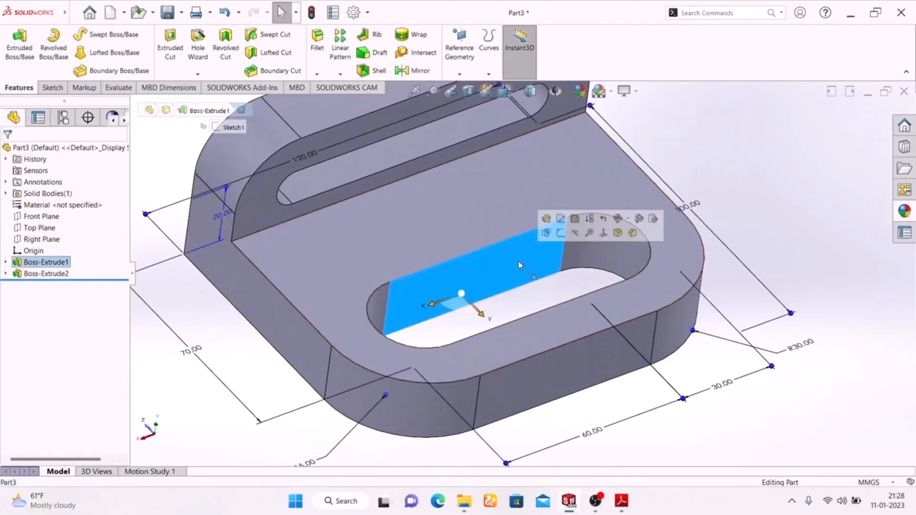
pyautogui.keyDown('ctrl'); pyautogui.click(591, 251); pyautogui.keyUp('ctrl')
pyautogui.keyDown('ctrl'); pyautogui.click(378, 300); pyautogui.keyUp('ctrl')
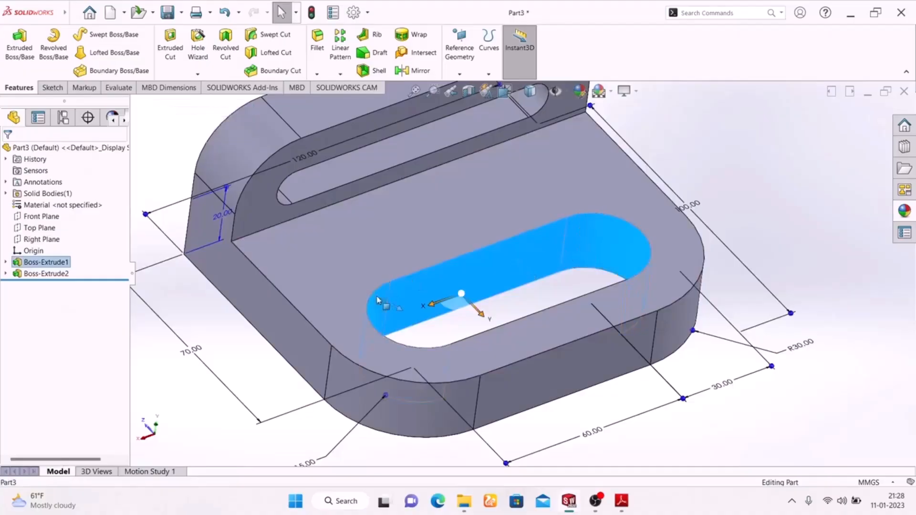
pyautogui.moveTo(473, 305); pyautogui.dragTo(544, 325, button='middle')
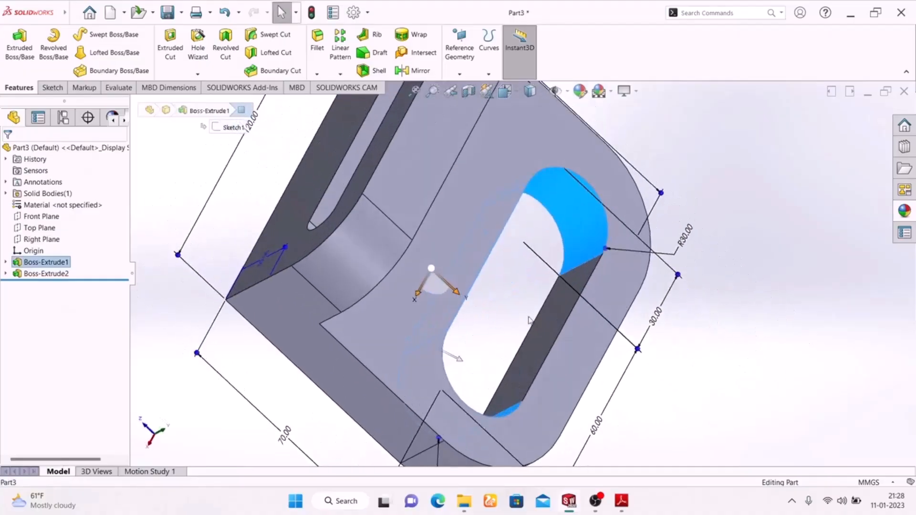
pyautogui.keyDown('ctrl'); pyautogui.click(547, 327); pyautogui.keyUp('ctrl')
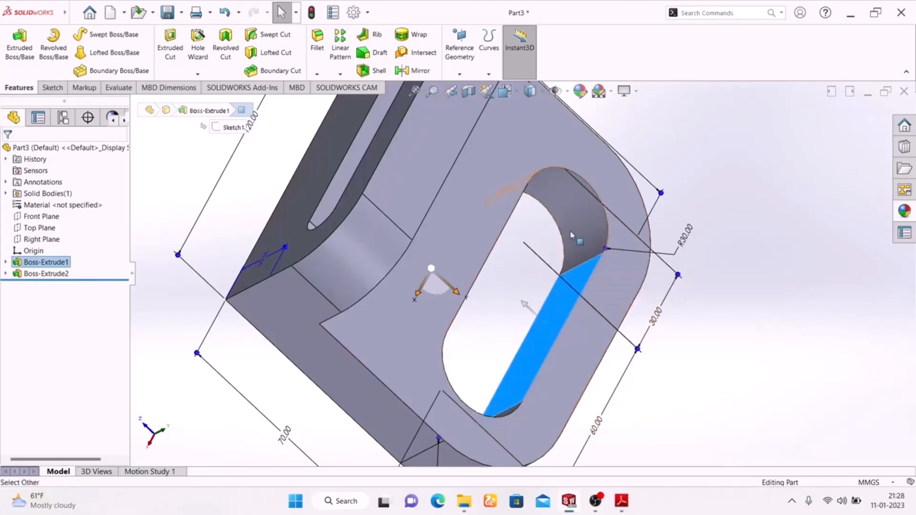
pyautogui.moveTo(715, 363)
pyautogui.mouseDown(button='middle')
pyautogui.moveTo(594, 329)
pyautogui.moveTo(660, 323)
pyautogui.moveTo(639, 315)
pyautogui.mouseUp(button='middle')
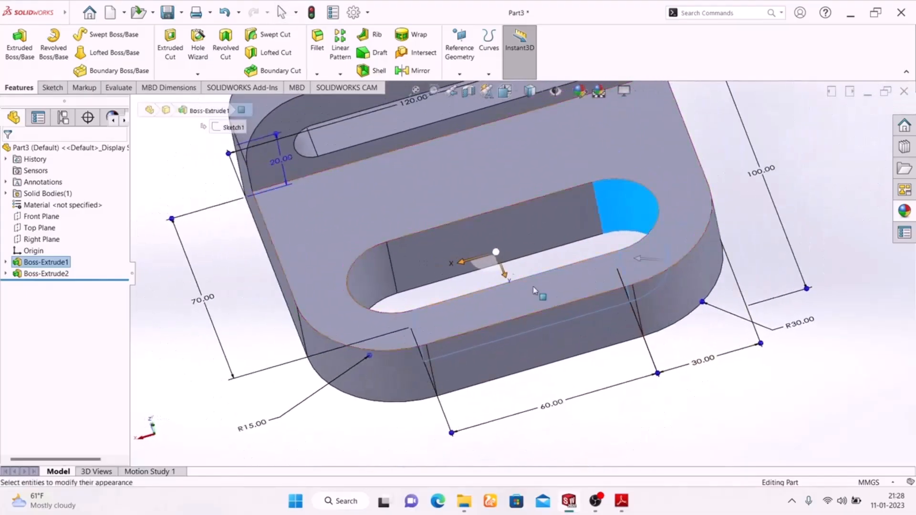
pyautogui.keyDown('ctrl'); pyautogui.click(461, 244); pyautogui.keyUp('ctrl')
pyautogui.keyDown('ctrl'); pyautogui.click(374, 277); pyautogui.keyUp('ctrl')
pyautogui.scroll(4, 491, 292)
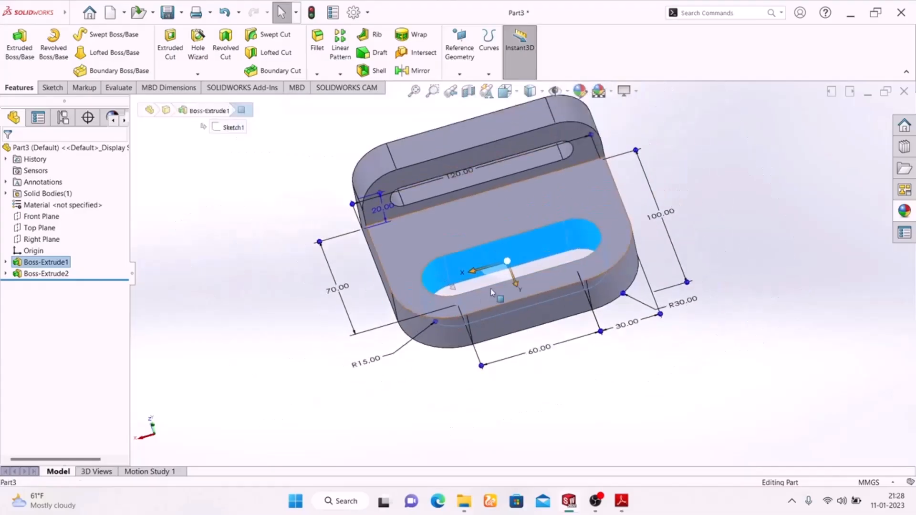
pyautogui.scroll(-6, 501, 207)
pyautogui.scroll(3, 477, 153)
# - Add the wall slot's four inner faces to the selection and colour the inner faces of both slots bright green
pyautogui.keyDown('ctrl'); pyautogui.click(442, 148); pyautogui.keyUp('ctrl')
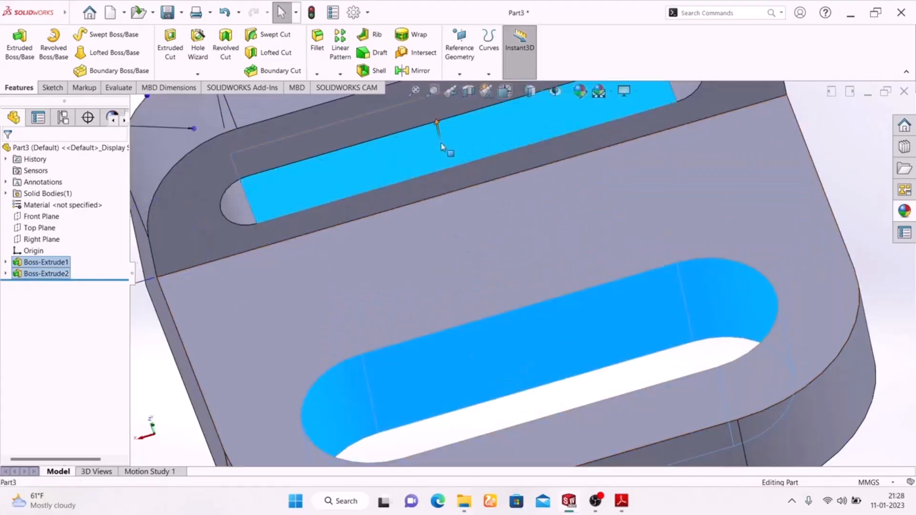
pyautogui.scroll(2, 461, 218)
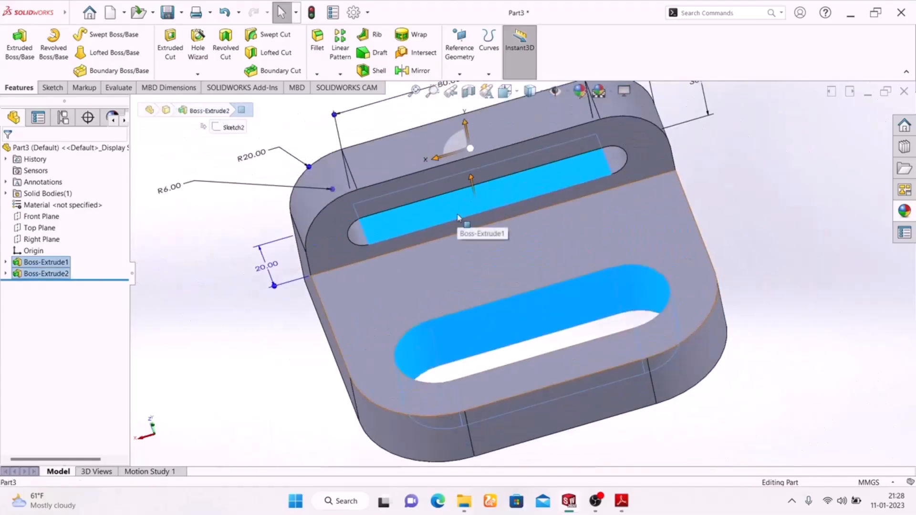
pyautogui.keyDown('ctrl'); pyautogui.click(616, 158); pyautogui.keyUp('ctrl')
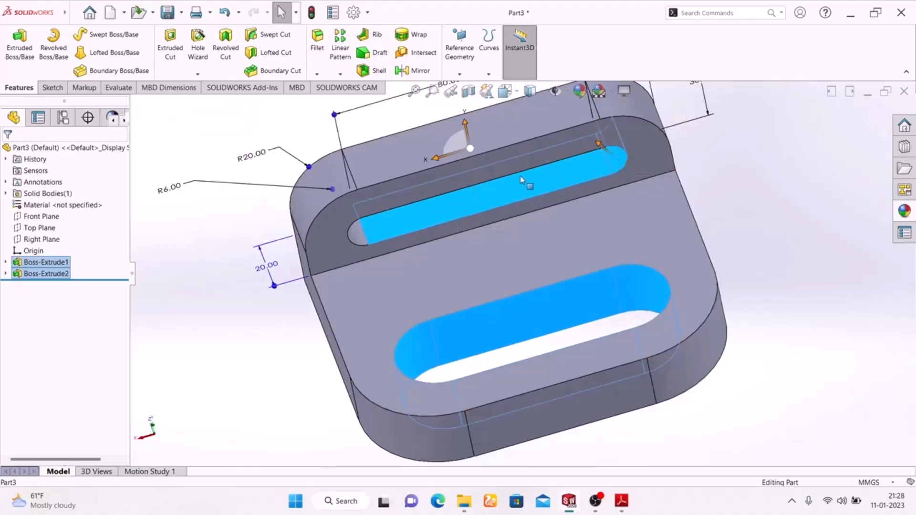
pyautogui.keyDown('ctrl'); pyautogui.click(359, 234); pyautogui.keyUp('ctrl')
pyautogui.moveTo(783, 262); pyautogui.dragTo(615, 160, button='middle')
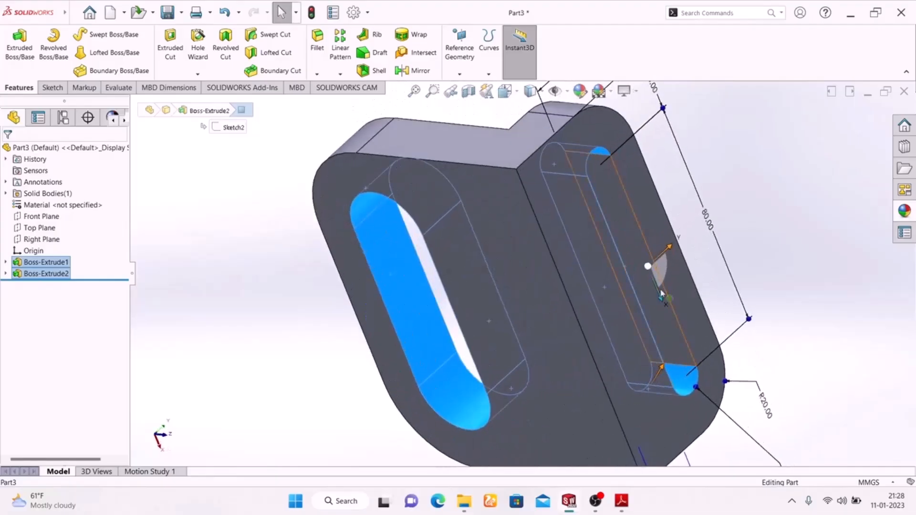
pyautogui.keyDown('ctrl'); pyautogui.click(661, 305); pyautogui.keyUp('ctrl')
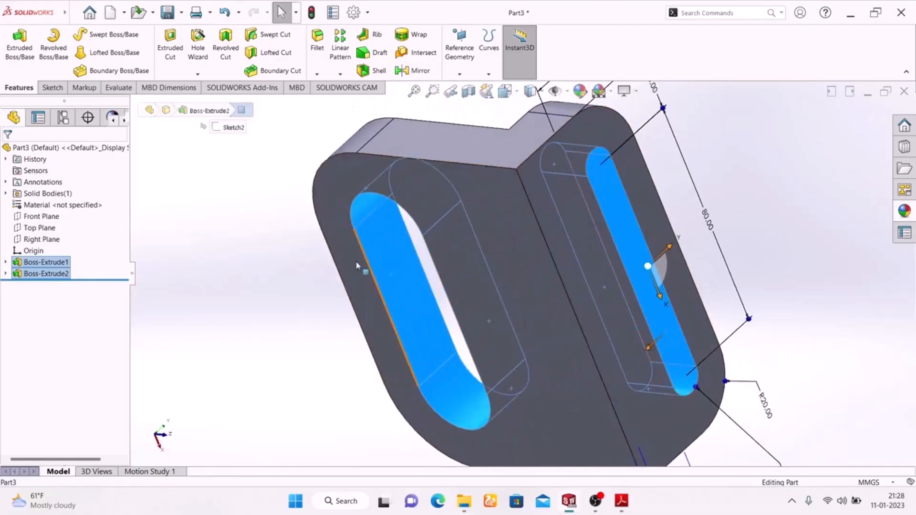
pyautogui.moveTo(278, 226); pyautogui.dragTo(476, 400, button='middle')
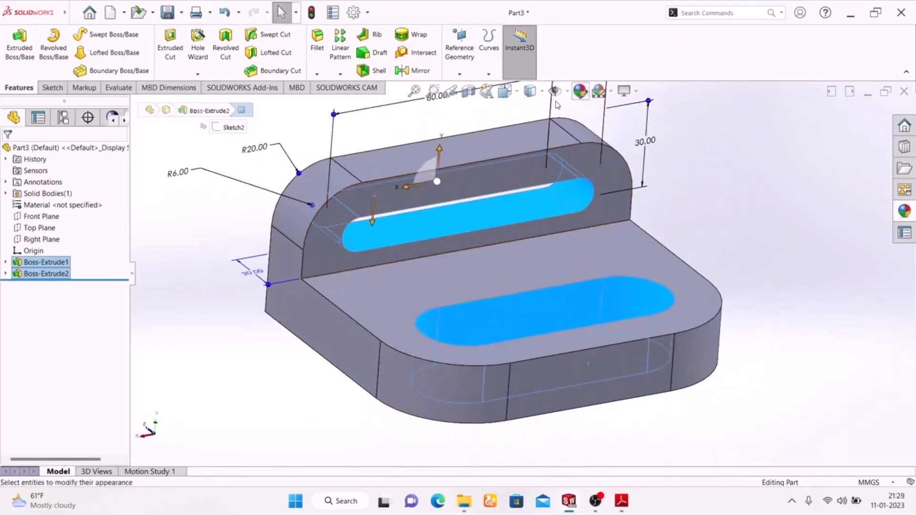
pyautogui.click(580, 90)
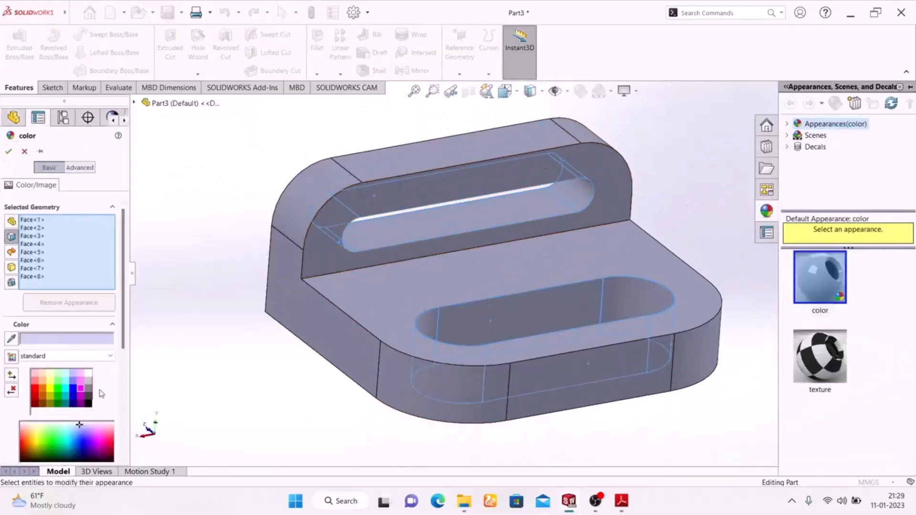
pyautogui.click(59, 393)
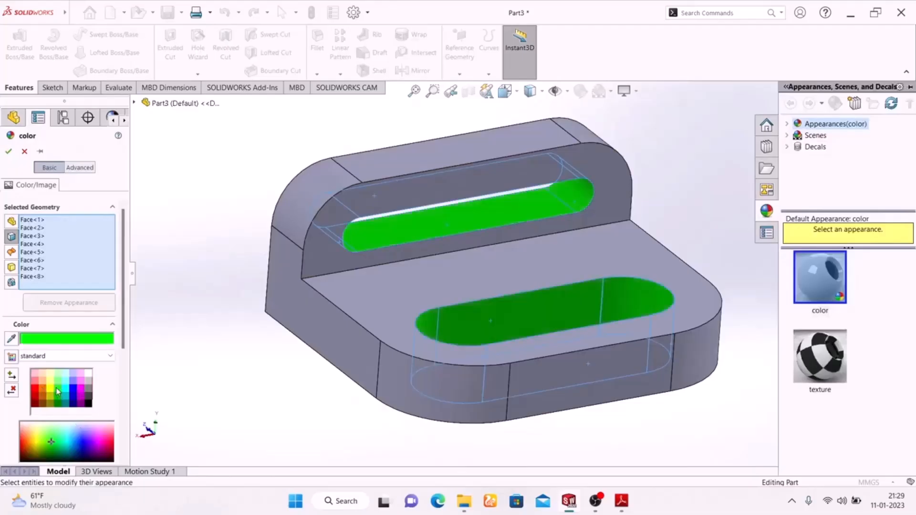
pyautogui.click(9, 151)
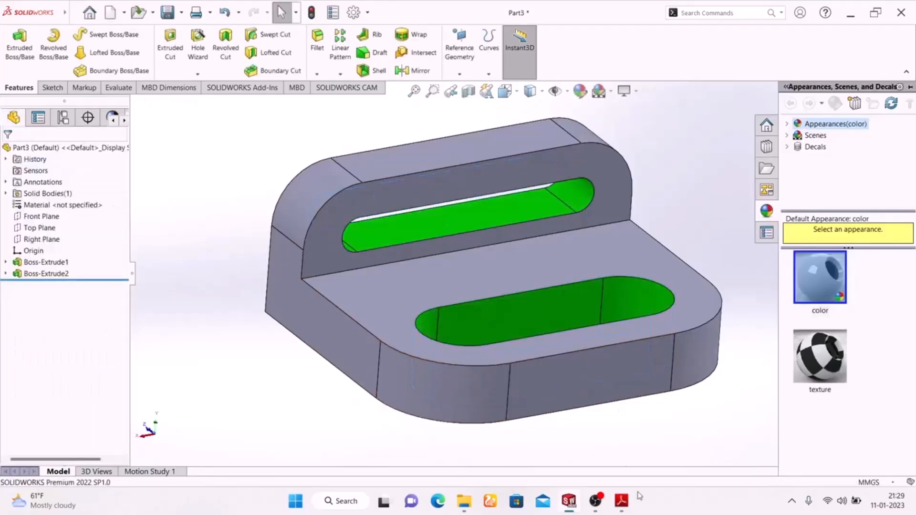
# - Check the face colours in the exercise PDF, and colour the bracket's front face and two flat side faces bright red
pyautogui.moveTo(619, 502)
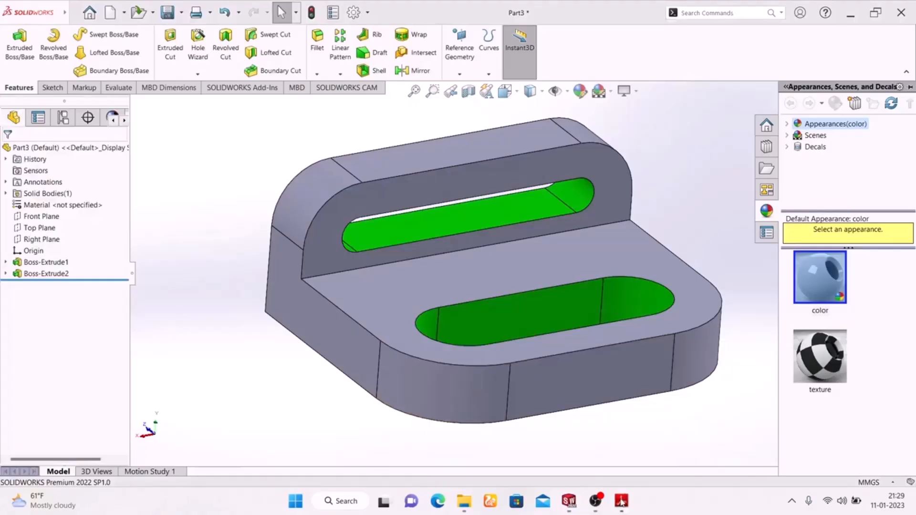
pyautogui.click(622, 501)
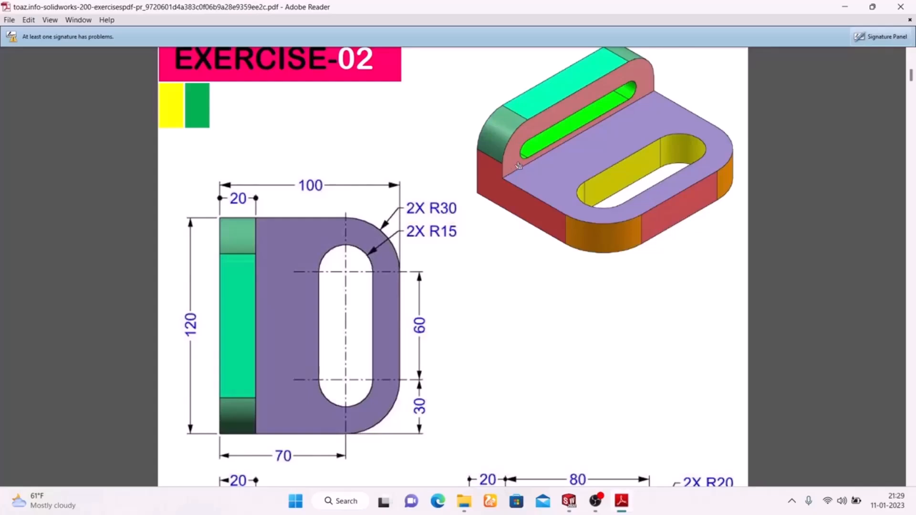
pyautogui.click(622, 501)
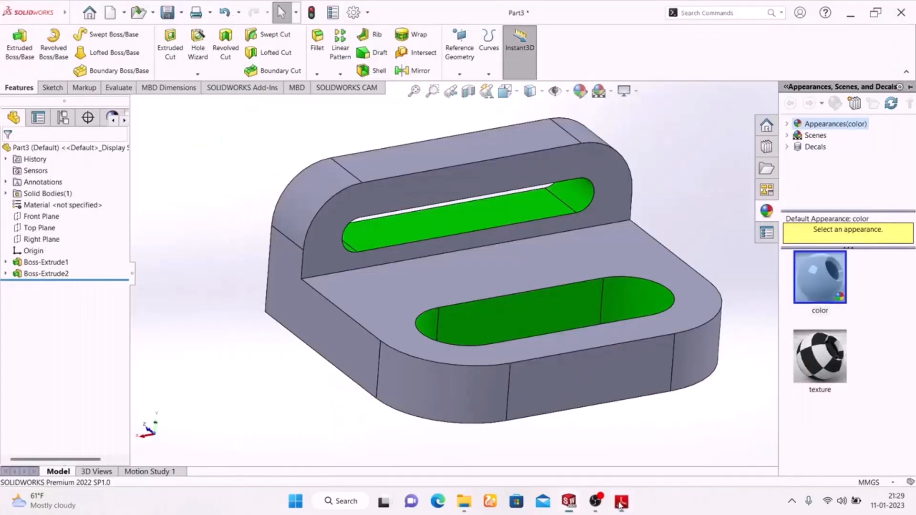
pyautogui.click(295, 303)
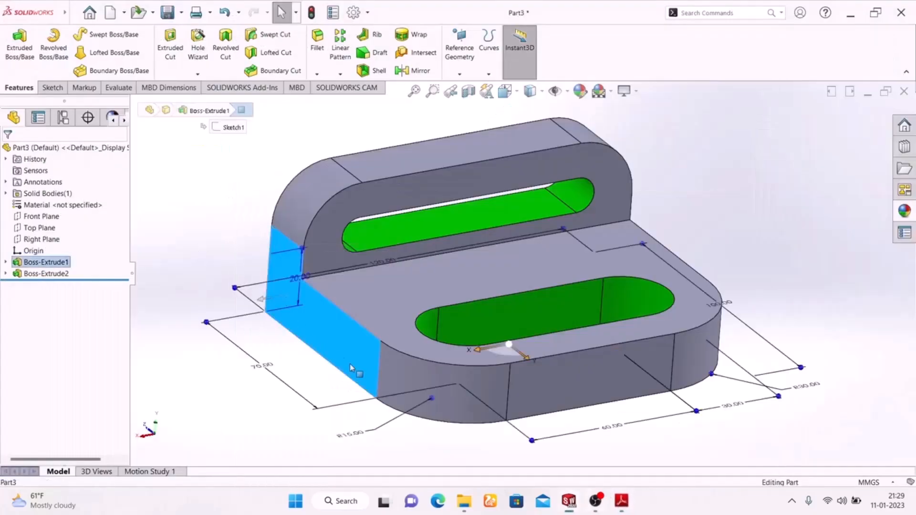
pyautogui.keyDown('ctrl'); pyautogui.click(544, 389); pyautogui.keyUp('ctrl')
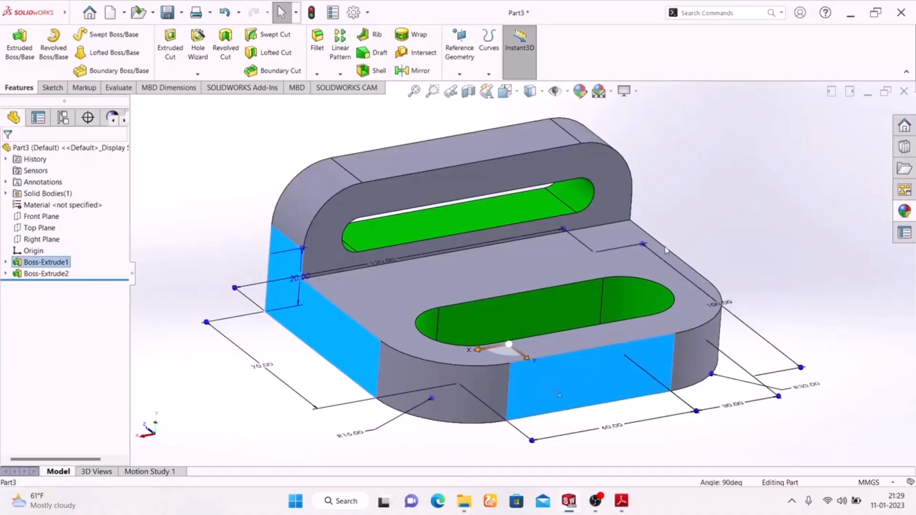
pyautogui.moveTo(739, 261)
pyautogui.mouseDown(button='middle')
pyautogui.moveTo(733, 247)
pyautogui.moveTo(669, 264)
pyautogui.mouseUp(button='middle')
pyautogui.moveTo(268, 280); pyautogui.dragTo(344, 237, button='middle')
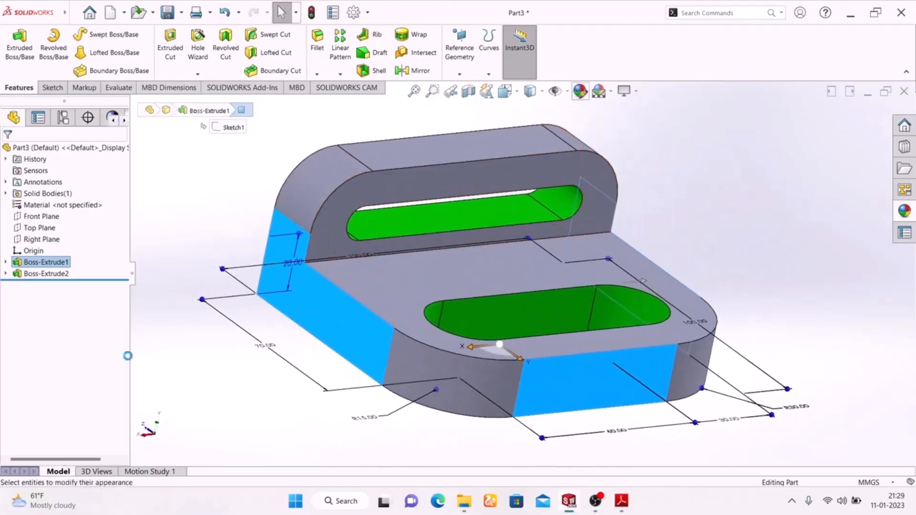
pyautogui.click(581, 92)
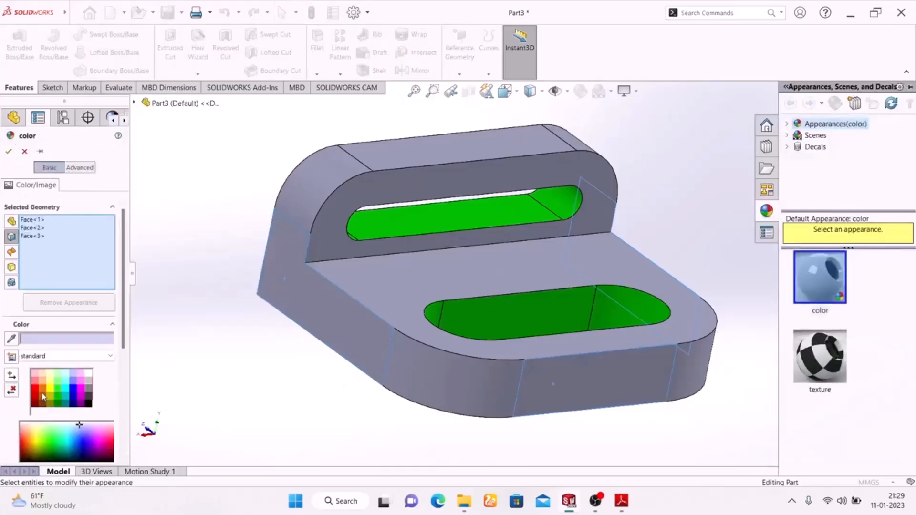
pyautogui.click(37, 394)
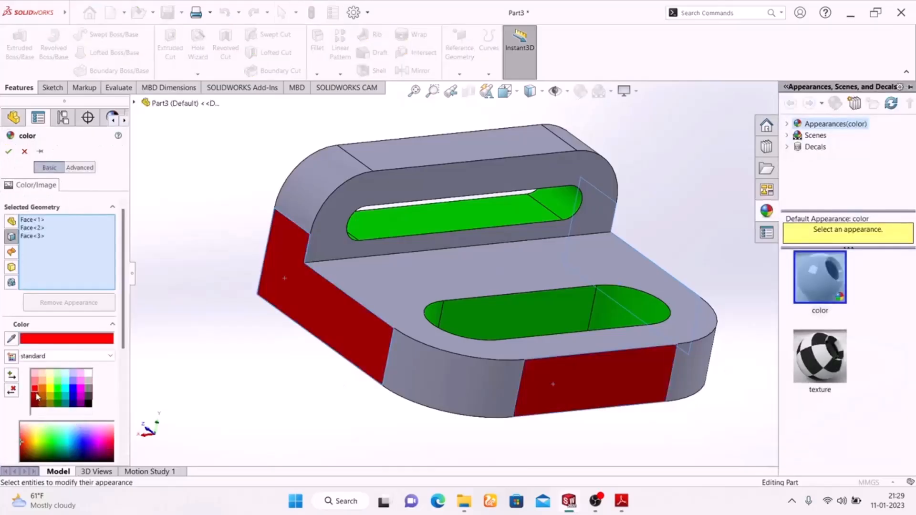
pyautogui.click(35, 381)
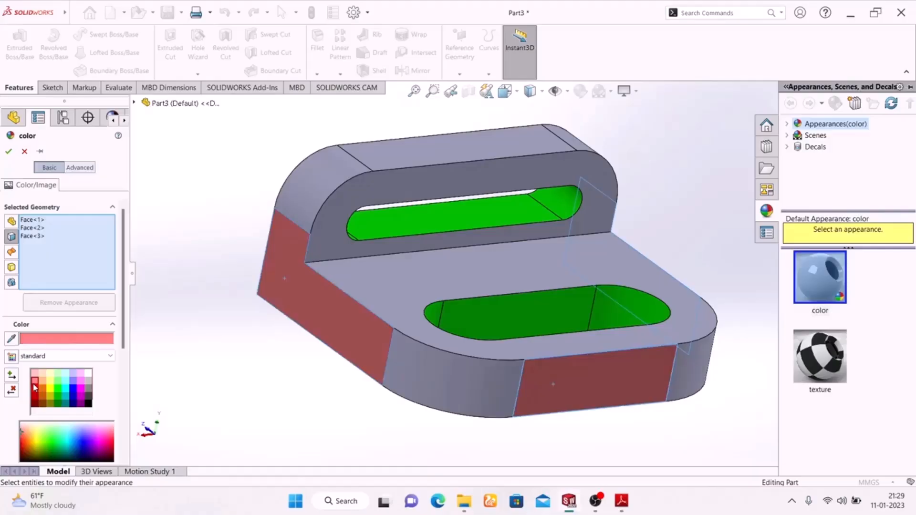
pyautogui.click(36, 394)
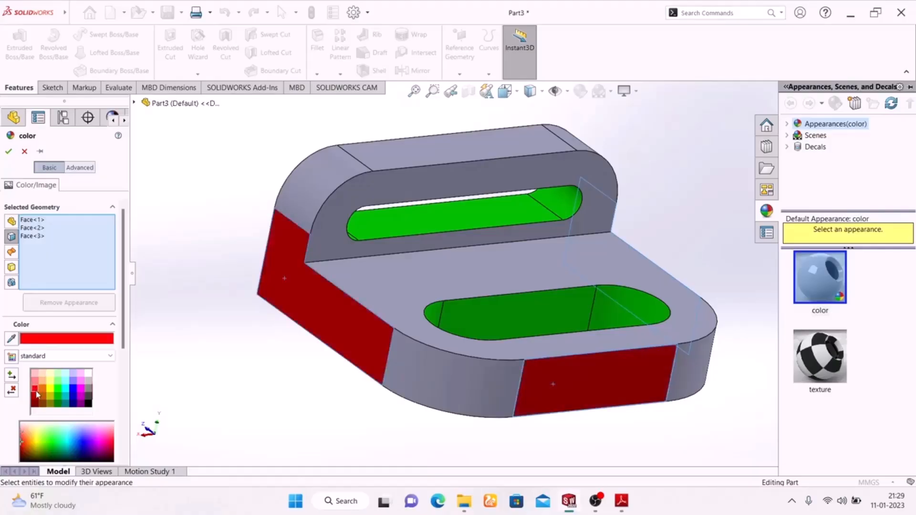
pyautogui.click(8, 151)
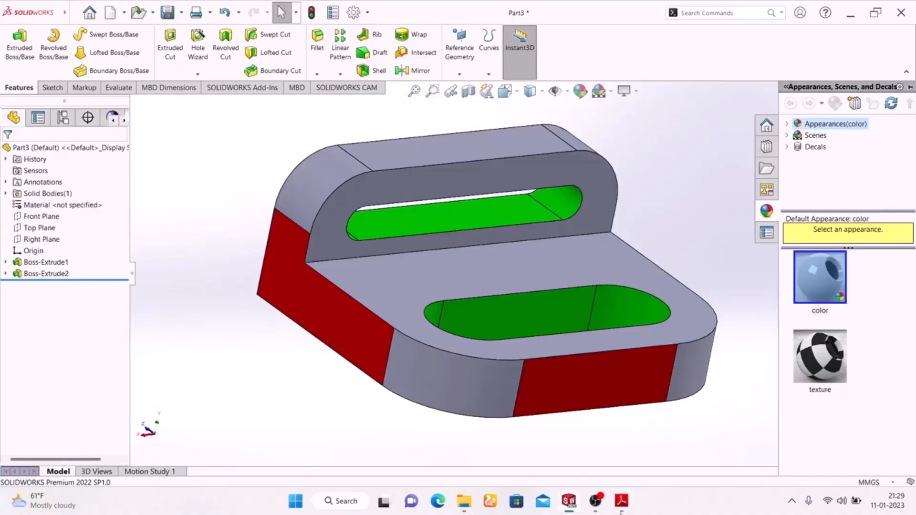
# - Check the colours in the PDF's drawing views, and colour the four rounded outer corner faces of the base plate and wall yellow
pyautogui.click(622, 502)
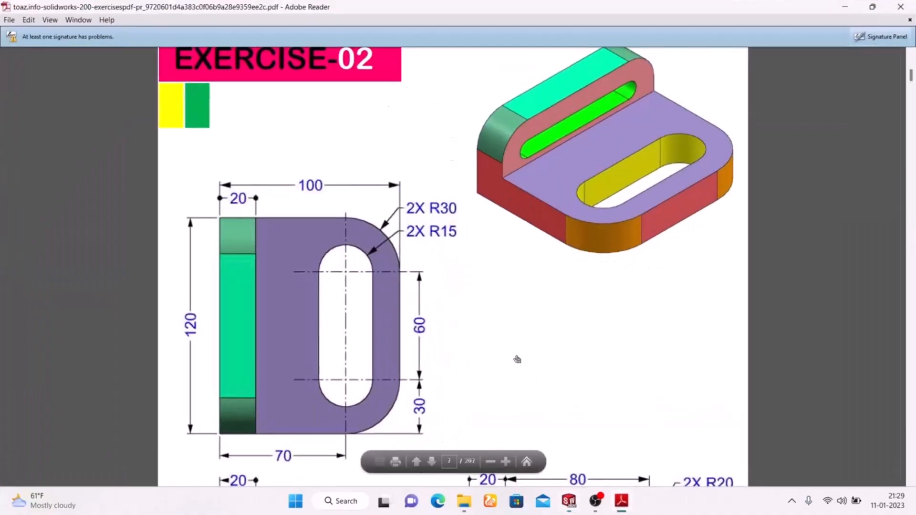
pyautogui.scroll(-5, 519, 359)
pyautogui.scroll(1, 562, 273)
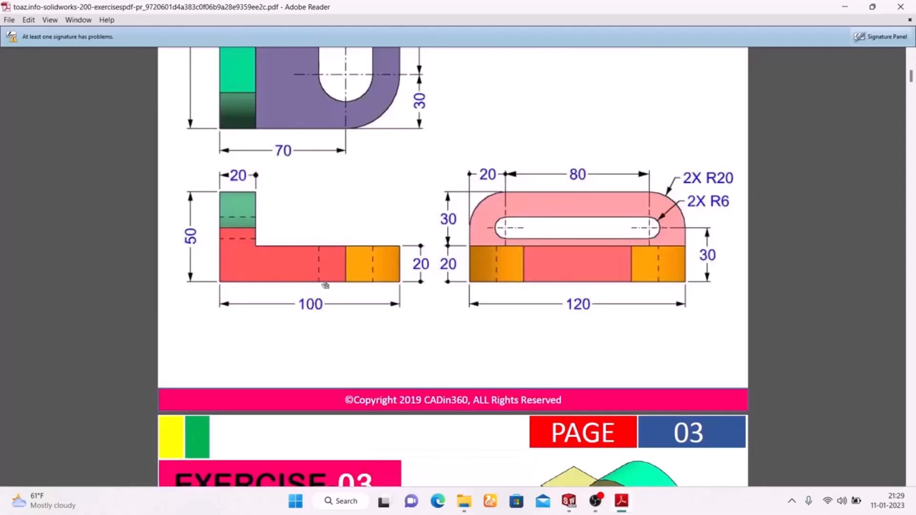
pyautogui.scroll(3, 324, 286)
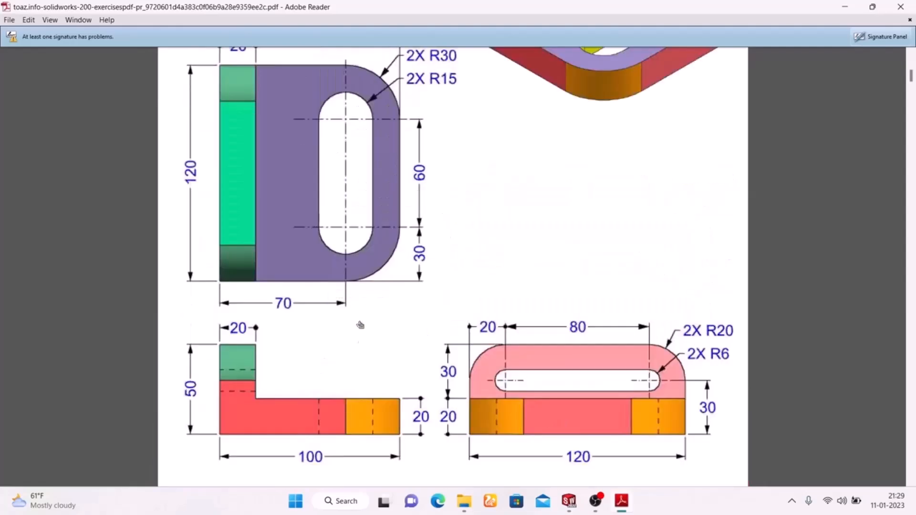
pyautogui.click(619, 505)
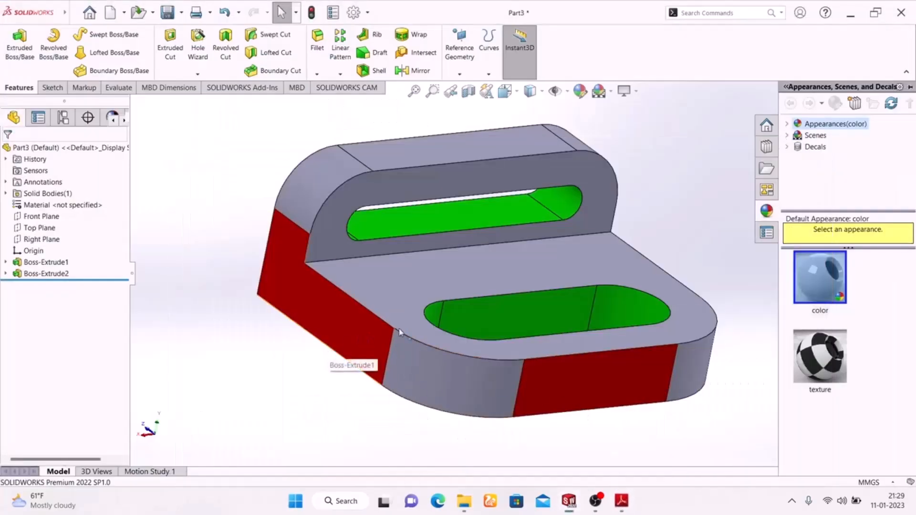
pyautogui.click(431, 376)
pyautogui.keyDown('ctrl'); pyautogui.click(700, 374); pyautogui.keyUp('ctrl')
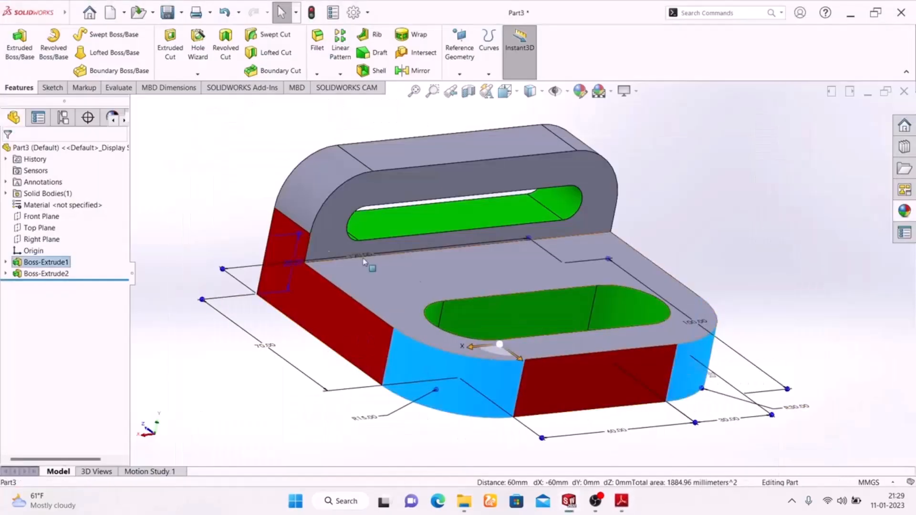
pyautogui.keyDown('ctrl'); pyautogui.click(313, 188); pyautogui.keyUp('ctrl')
pyautogui.moveTo(709, 232); pyautogui.dragTo(661, 229, button='middle')
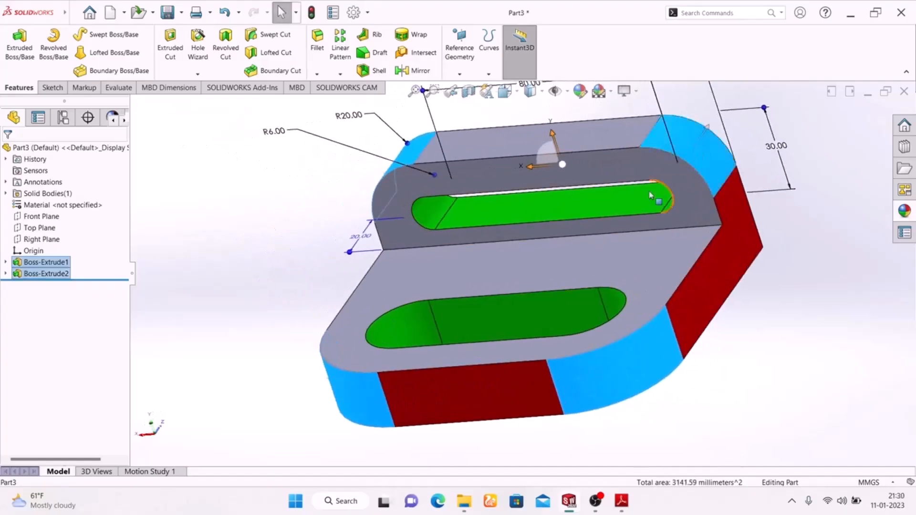
pyautogui.click(580, 90)
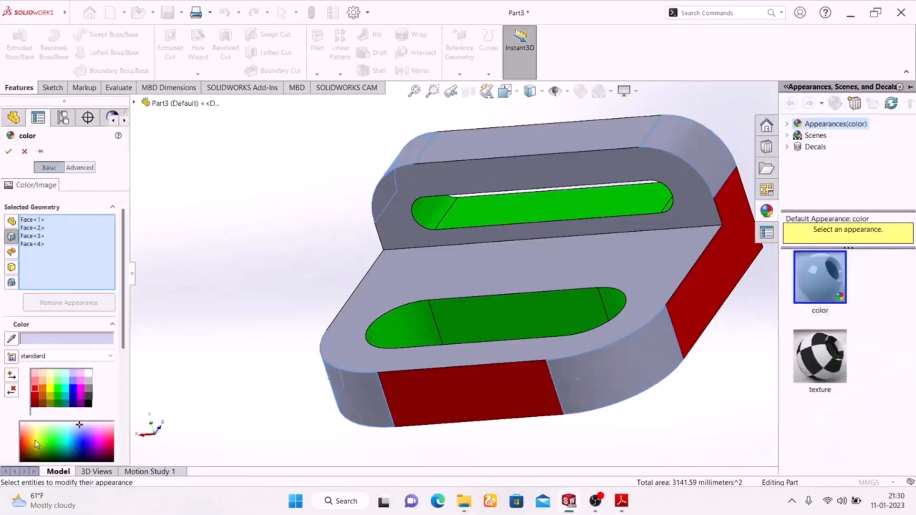
pyautogui.click(52, 391)
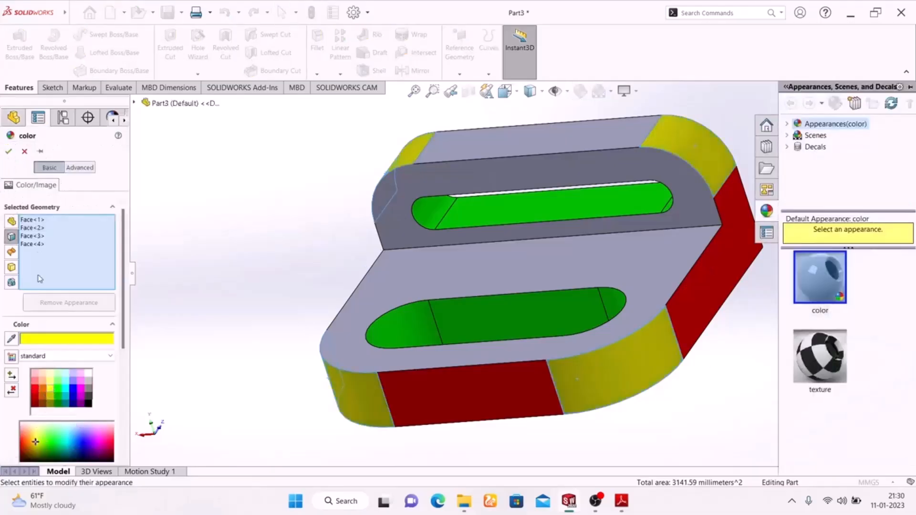
pyautogui.click(8, 151)
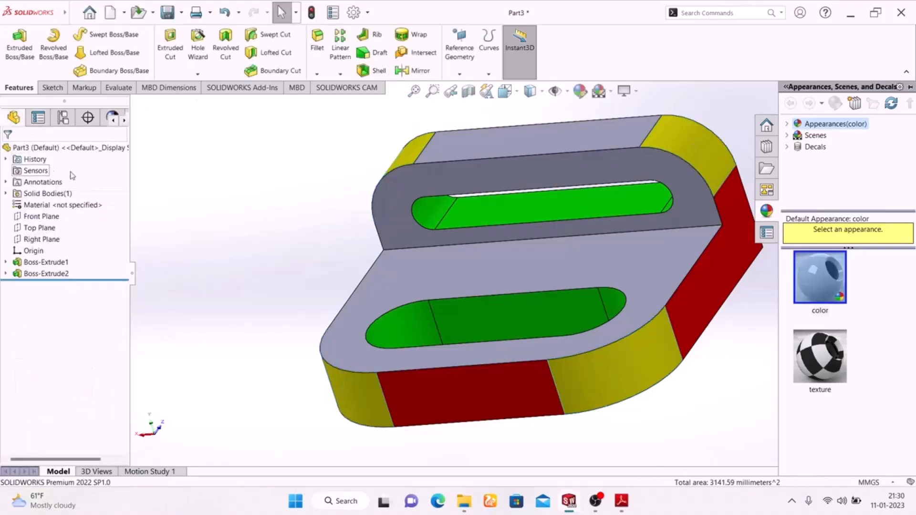
# - Colour the bracket's underside and the wall's back face cyan
pyautogui.moveTo(210, 282); pyautogui.dragTo(308, 128, button='middle')
pyautogui.press('Escape')
pyautogui.click(448, 408)
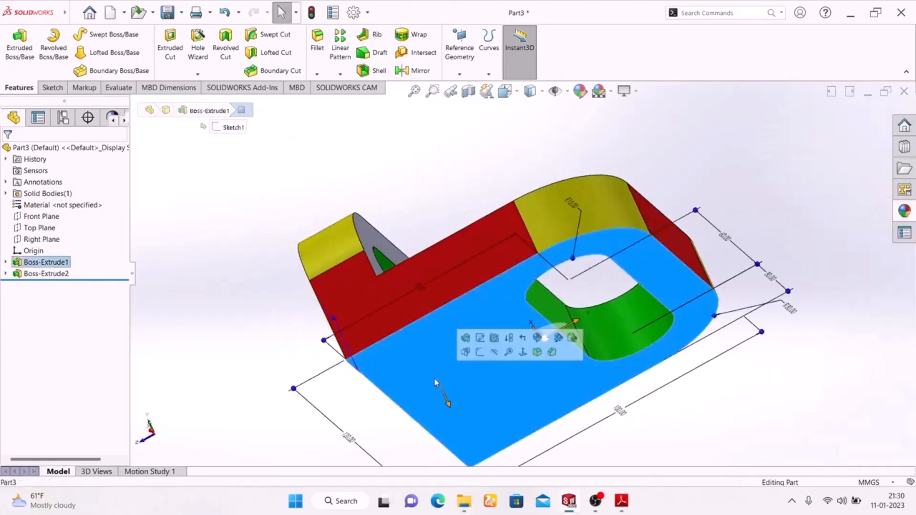
pyautogui.moveTo(223, 312); pyautogui.dragTo(306, 283, button='middle')
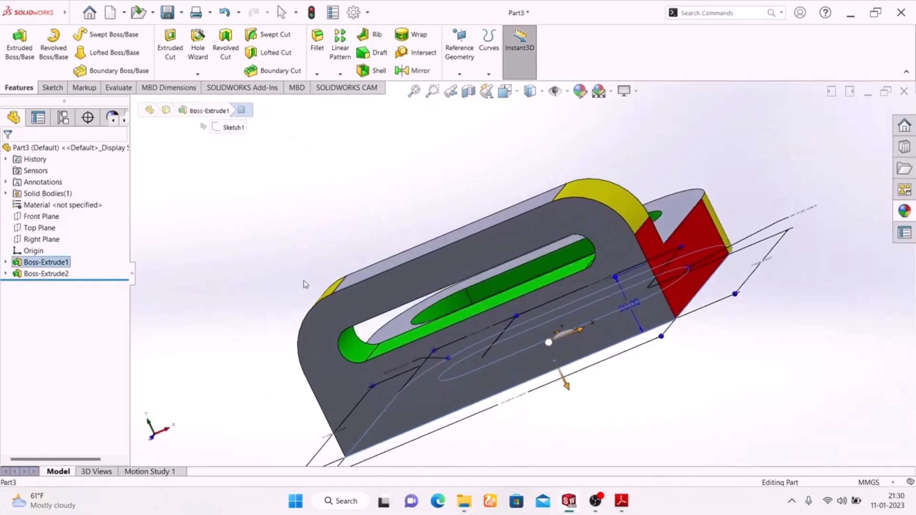
pyautogui.keyDown('ctrl'); pyautogui.click(356, 382); pyautogui.keyUp('ctrl')
pyautogui.moveTo(728, 389); pyautogui.dragTo(587, 436, button='middle')
pyautogui.click(580, 90)
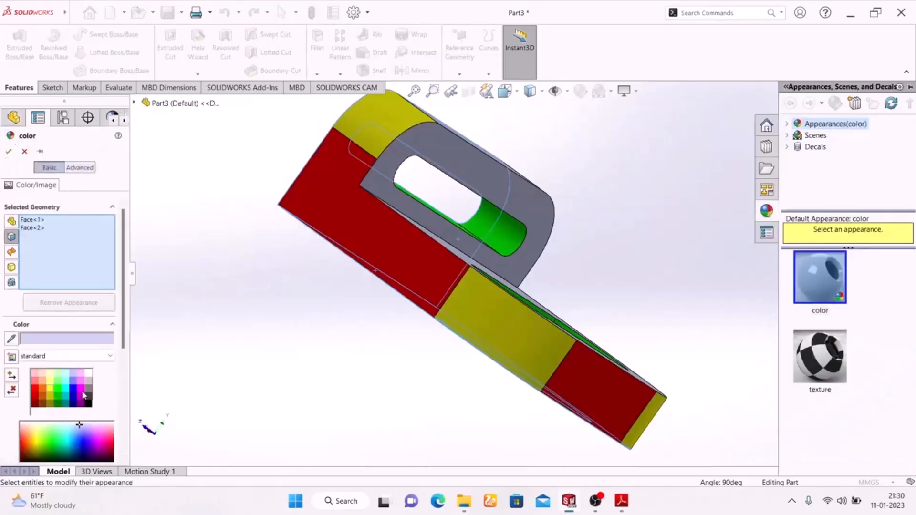
pyautogui.click(66, 392)
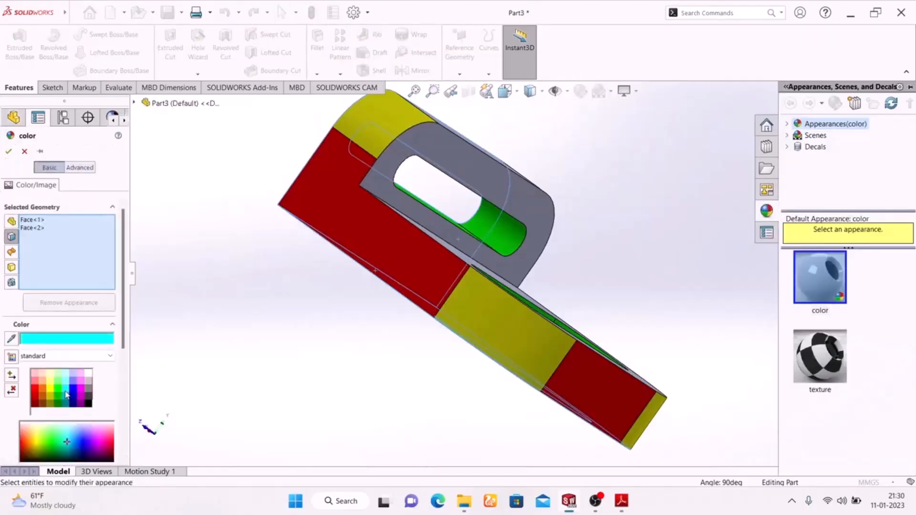
pyautogui.click(9, 152)
# - Colour the base plate's top face and the wall's front face magenta
pyautogui.moveTo(247, 347); pyautogui.dragTo(220, 425, button='middle')
pyautogui.scroll(-1, 238, 433)
pyautogui.click(402, 302)
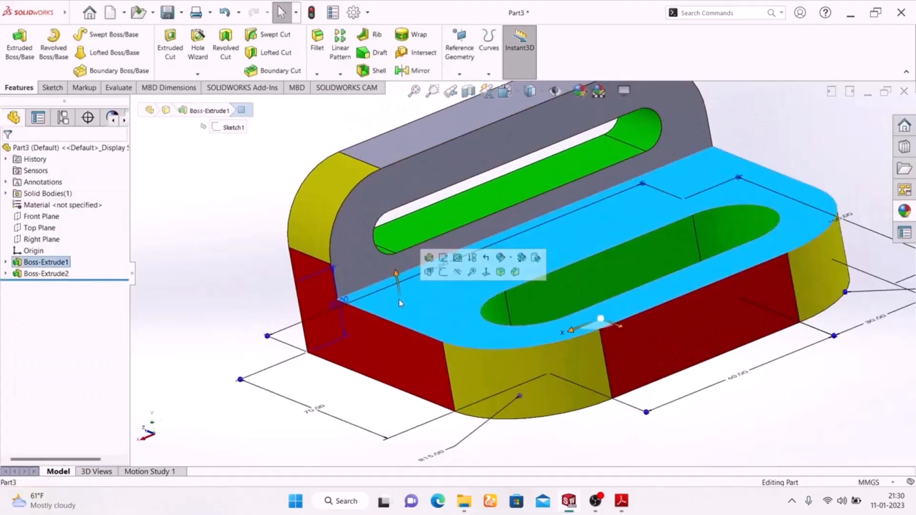
pyautogui.keyDown('ctrl'); pyautogui.click(363, 240); pyautogui.keyUp('ctrl')
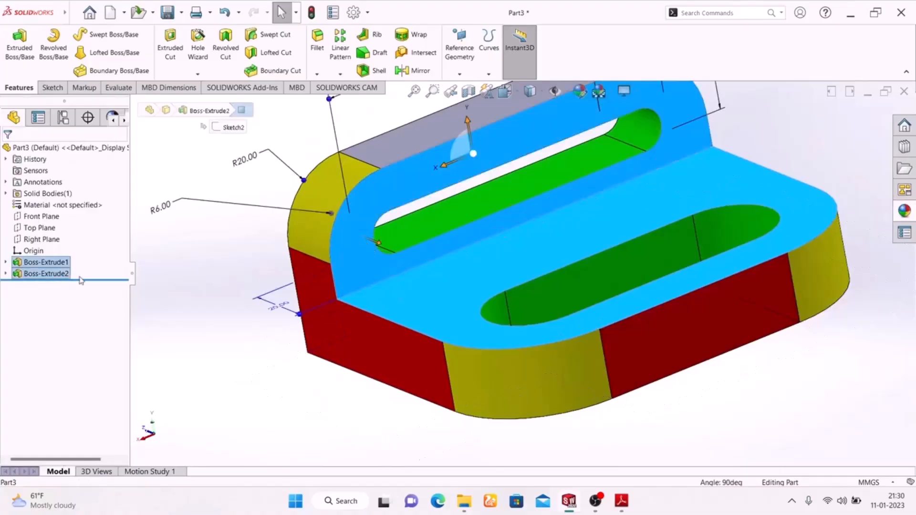
pyautogui.click(585, 101)
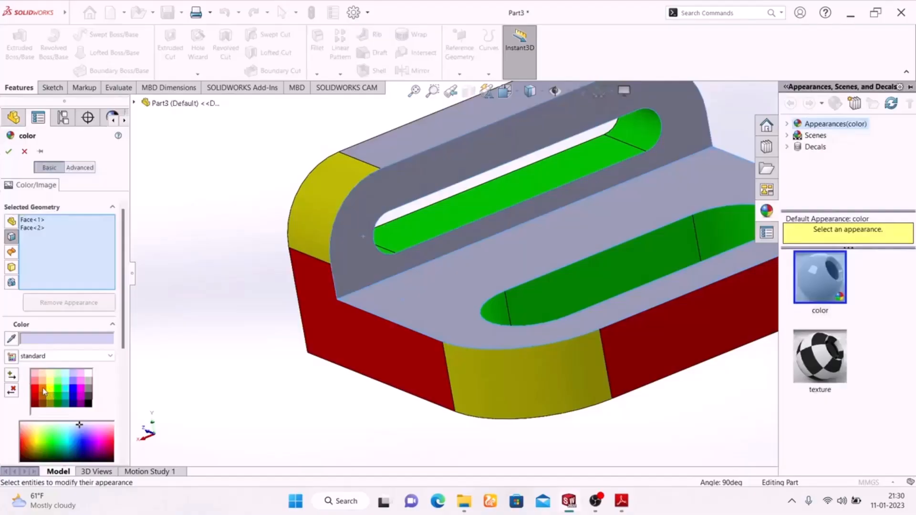
pyautogui.click(44, 391)
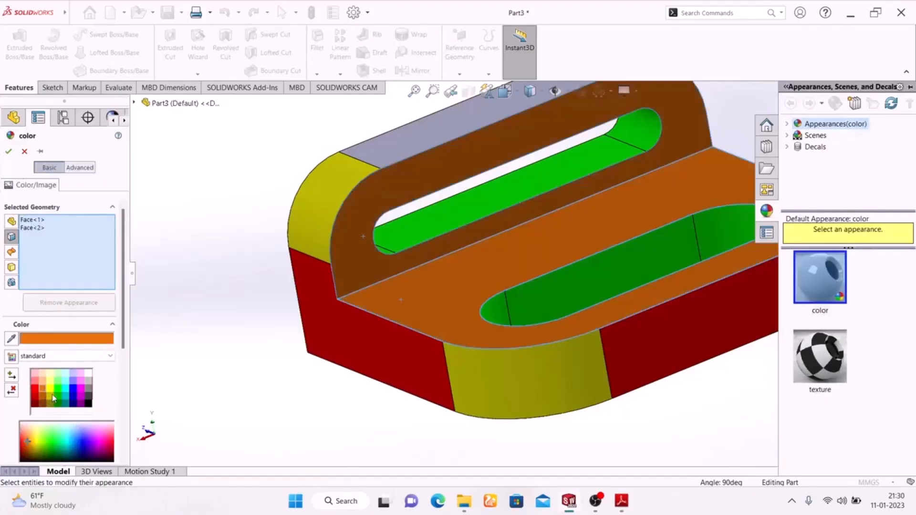
pyautogui.click(81, 391)
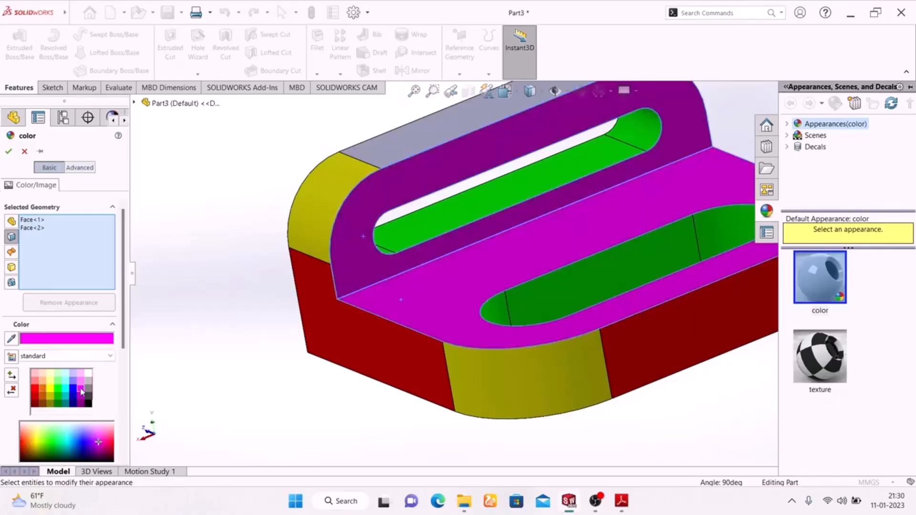
pyautogui.click(8, 152)
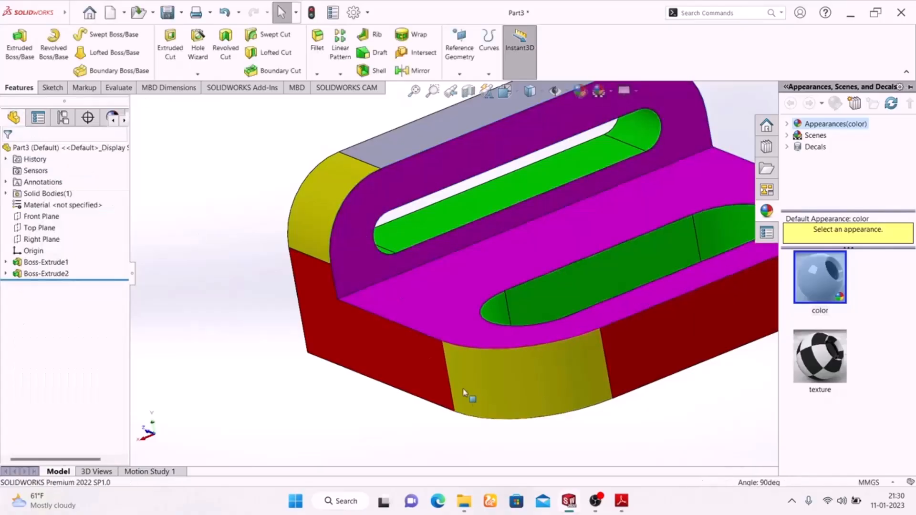
# - Colour the flat top face of the bracket's upright wall bright red and accept the appearance
pyautogui.moveTo(339, 419); pyautogui.dragTo(319, 376, button='middle')
pyautogui.scroll(5, 313, 375)
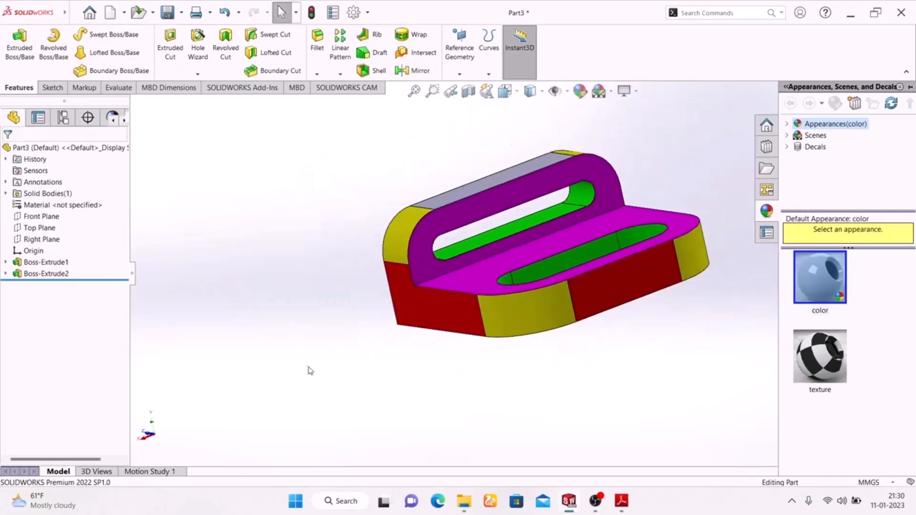
pyautogui.moveTo(612, 370); pyautogui.dragTo(553, 232, button='middle')
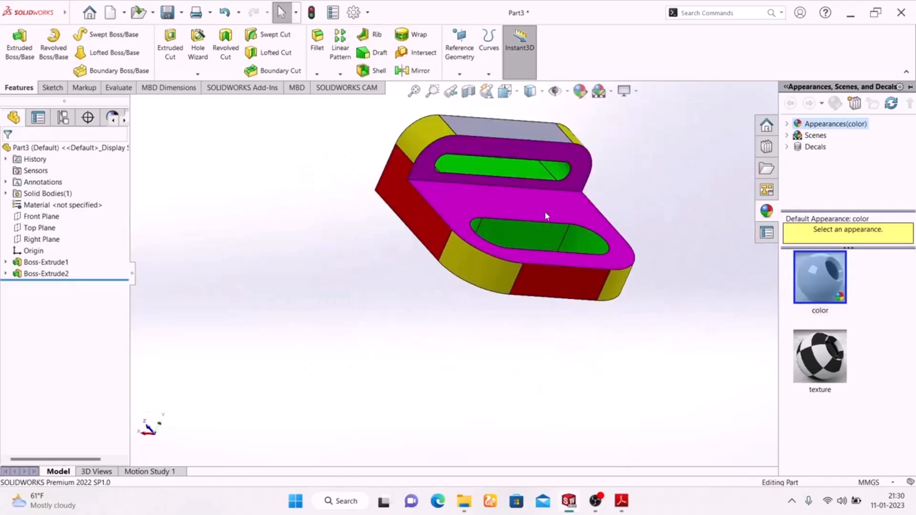
pyautogui.scroll(-5, 535, 158)
pyautogui.click(509, 120)
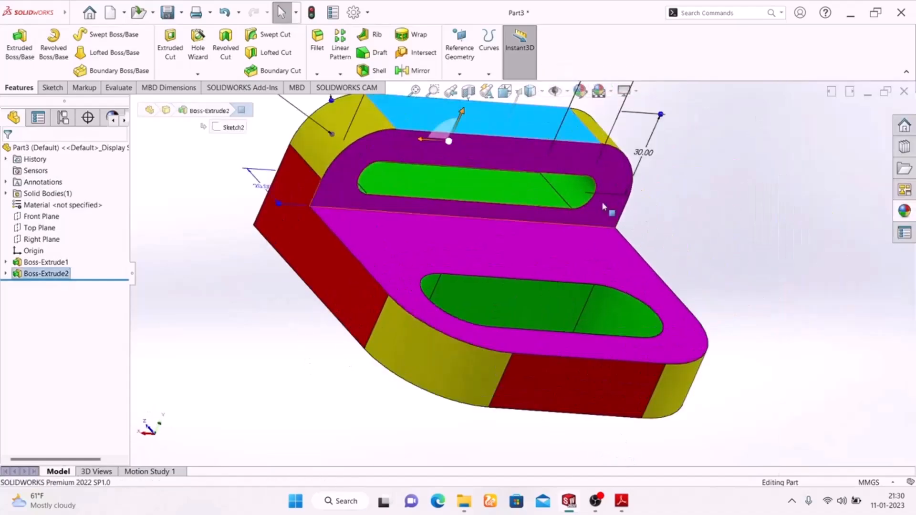
pyautogui.click(593, 98)
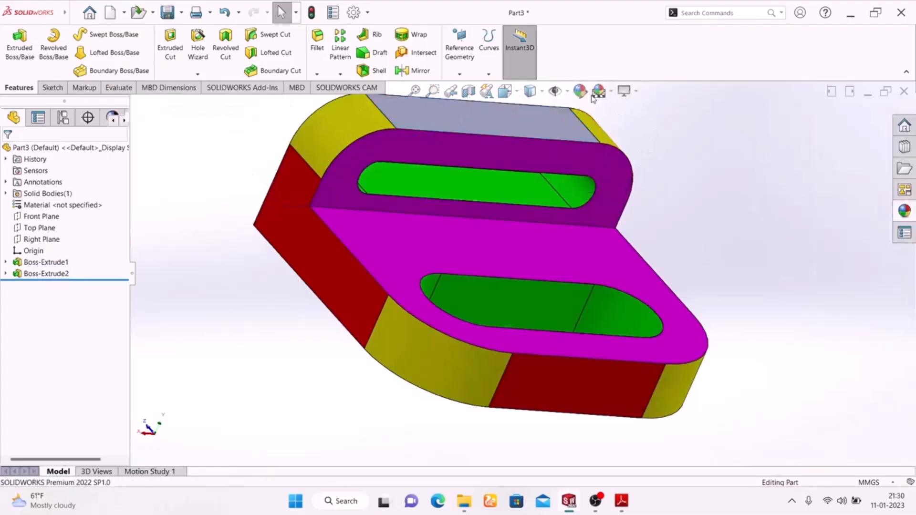
pyautogui.click(525, 129)
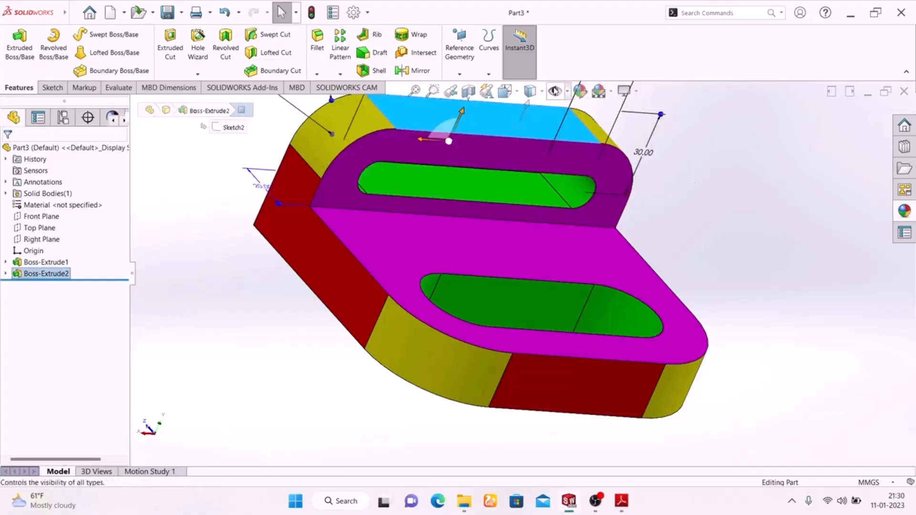
pyautogui.click(579, 92)
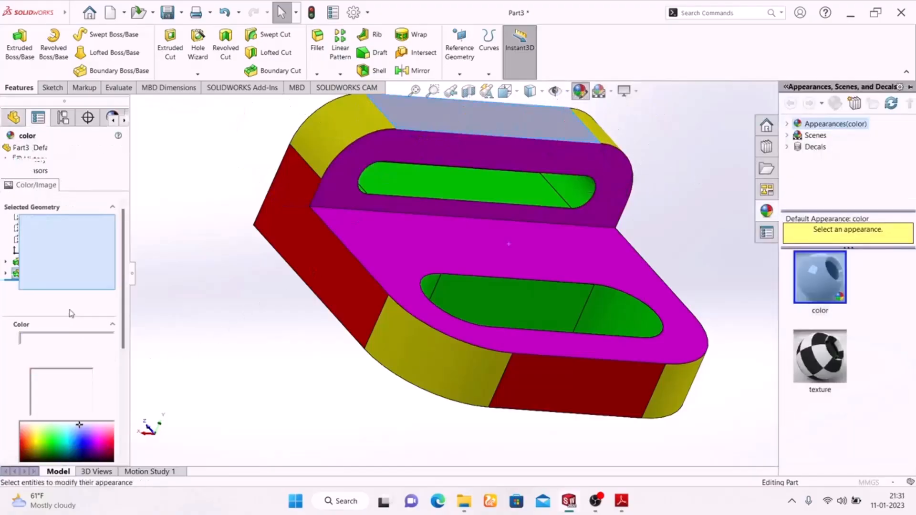
pyautogui.click(36, 392)
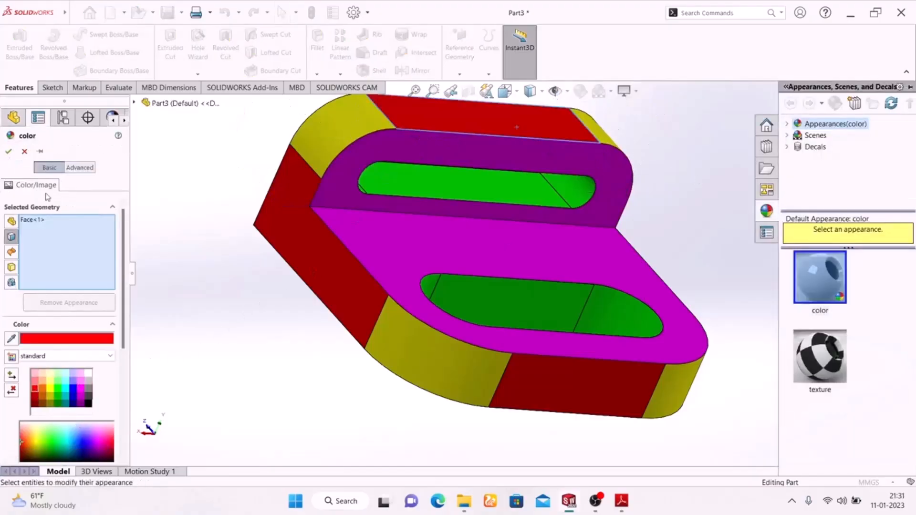
pyautogui.click(8, 151)
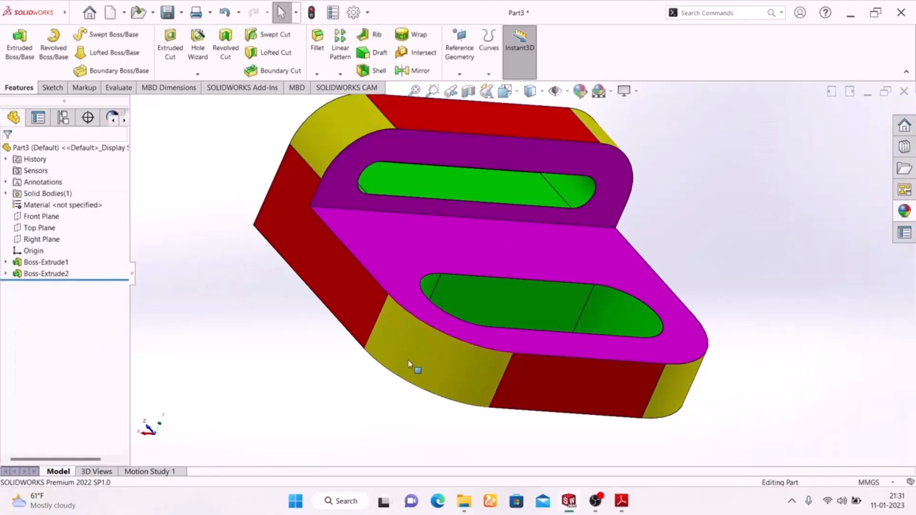
pyautogui.scroll(3, 275, 279)
pyautogui.moveTo(279, 278); pyautogui.dragTo(280, 356, button='middle')
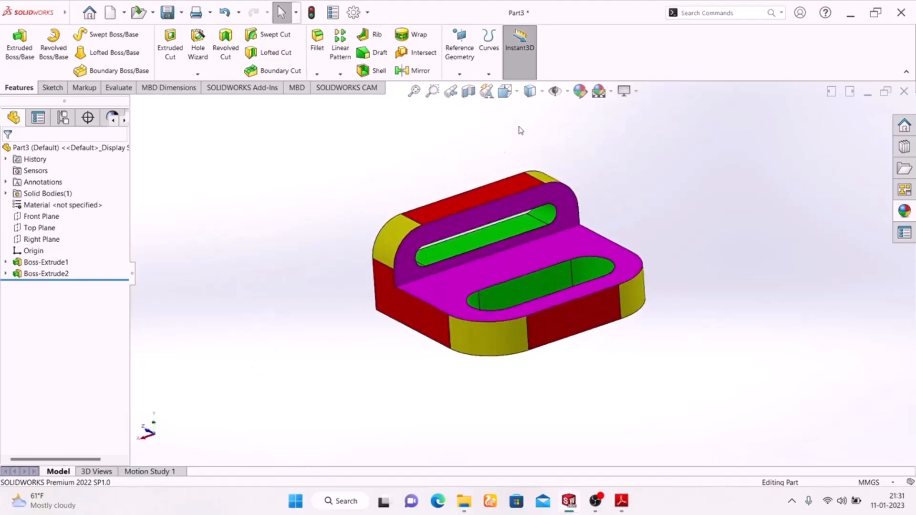
# - Apply a brighter scene to the coloured bracket and adjust its display effects in the view settings
pyautogui.click(607, 96)
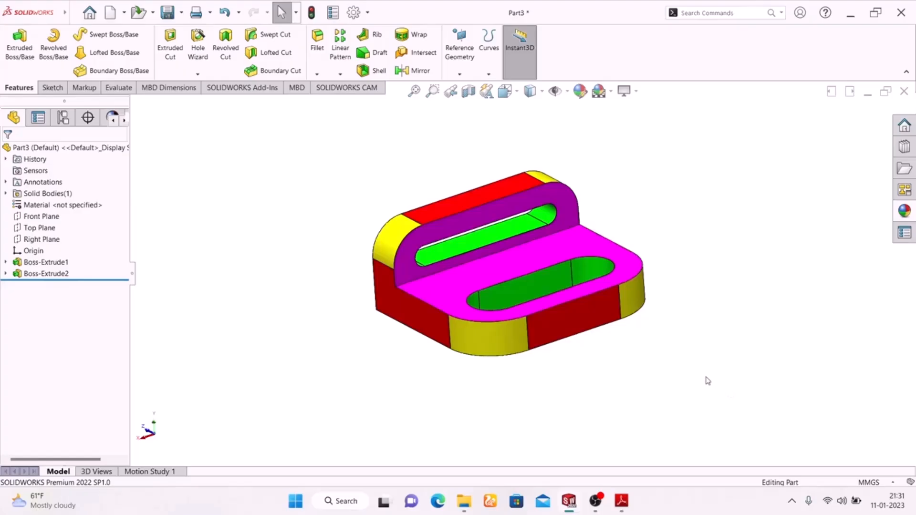
pyautogui.moveTo(699, 366); pyautogui.dragTo(704, 387, button='middle')
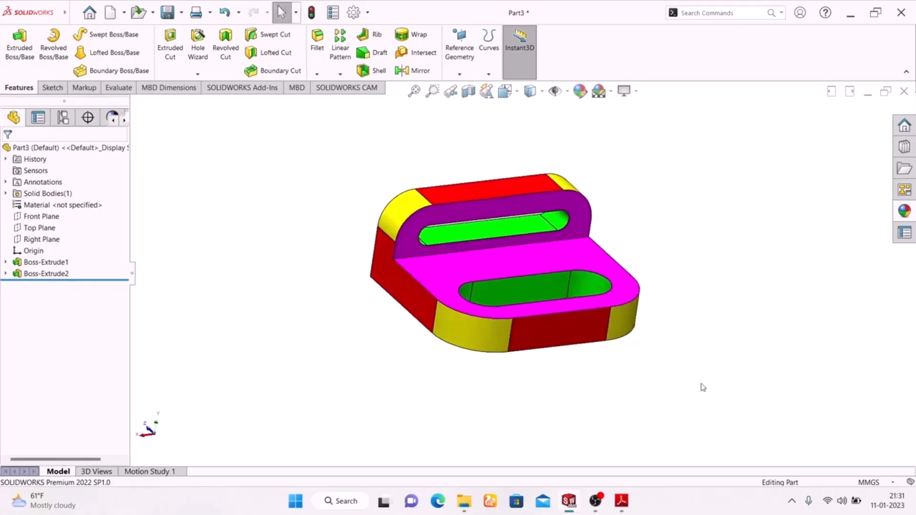
pyautogui.click(638, 93)
pyautogui.click(642, 132)
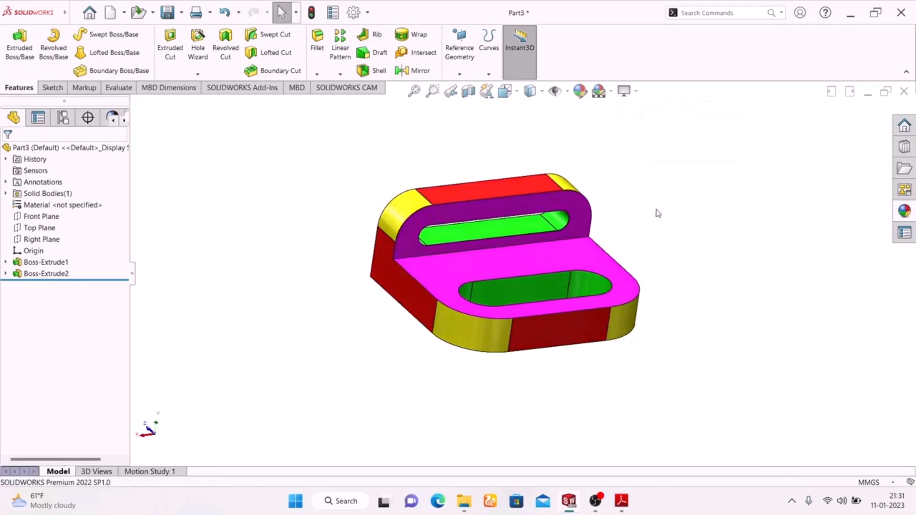
pyautogui.moveTo(658, 217); pyautogui.dragTo(606, 305, button='middle')
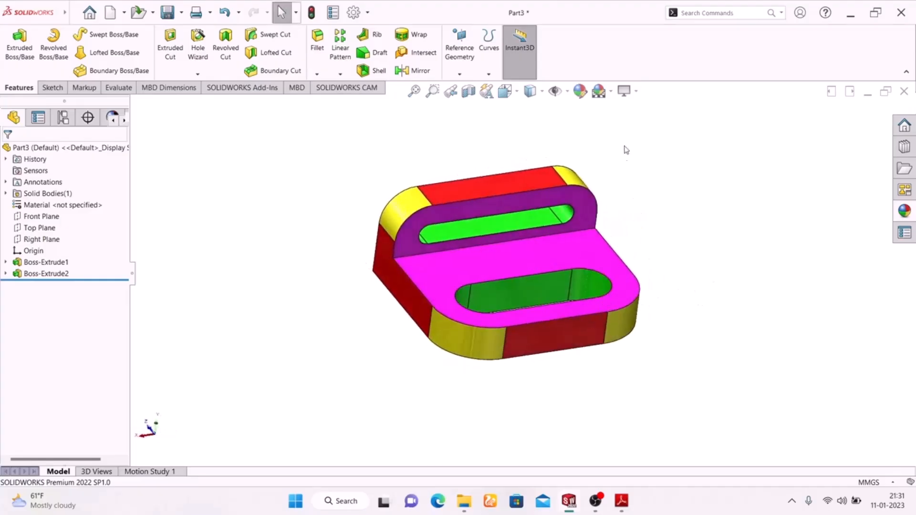
pyautogui.click(625, 90)
pyautogui.click(640, 109)
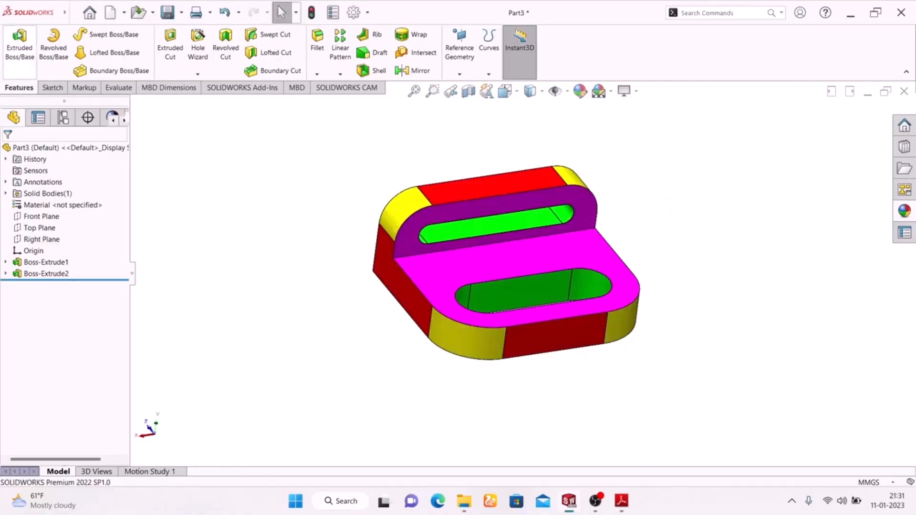
# - Start a new part document from the welcome dialog
pyautogui.click(89, 14)
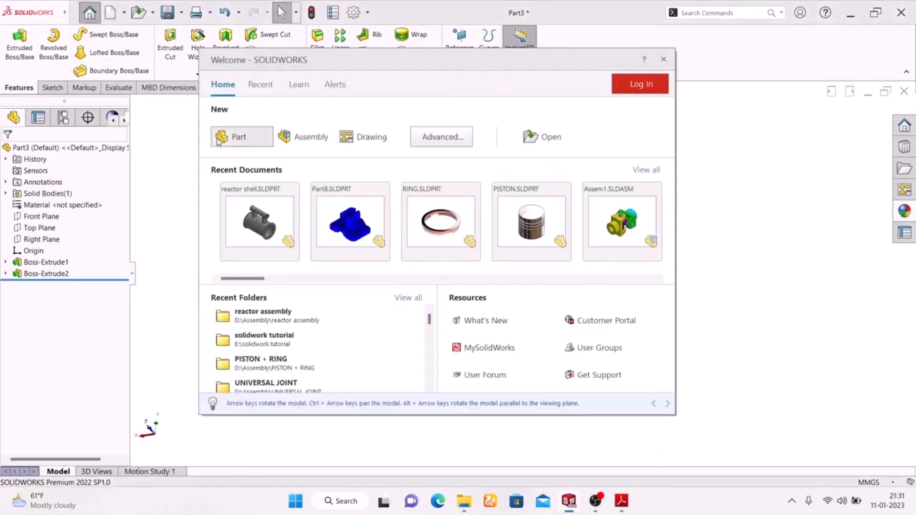
pyautogui.click(237, 137)
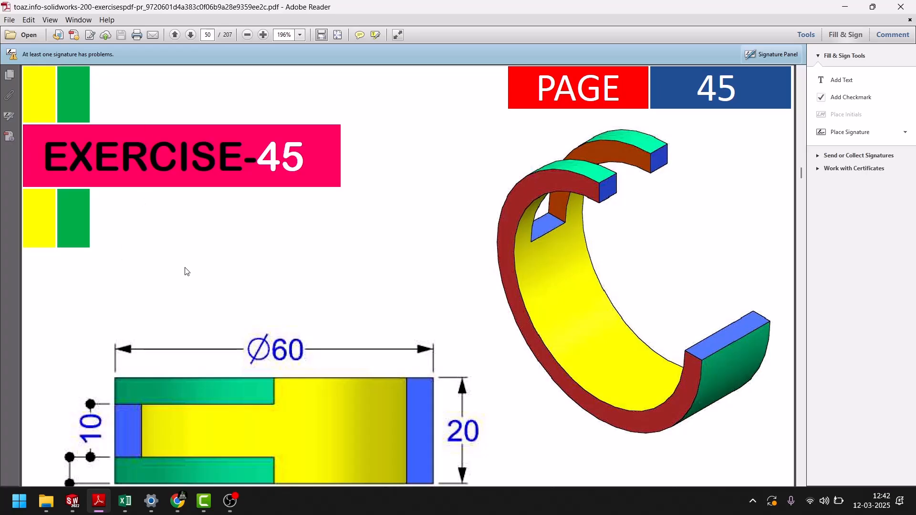
# - Review the ring's dimensioned views on the Exercise-45 page of the PDF, and create a new part in SOLIDWORKS
pyautogui.scroll(-3, 185, 267)
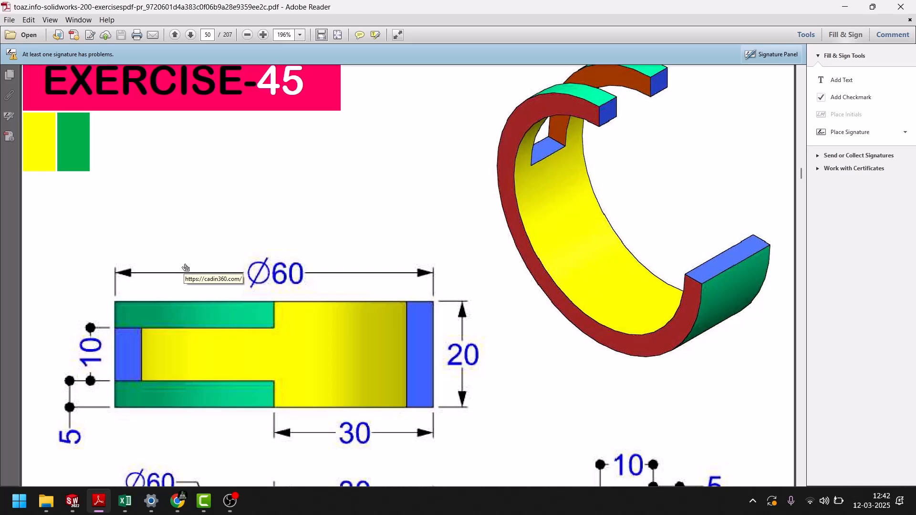
pyautogui.scroll(3, 185, 268)
pyautogui.scroll(-15, 186, 266)
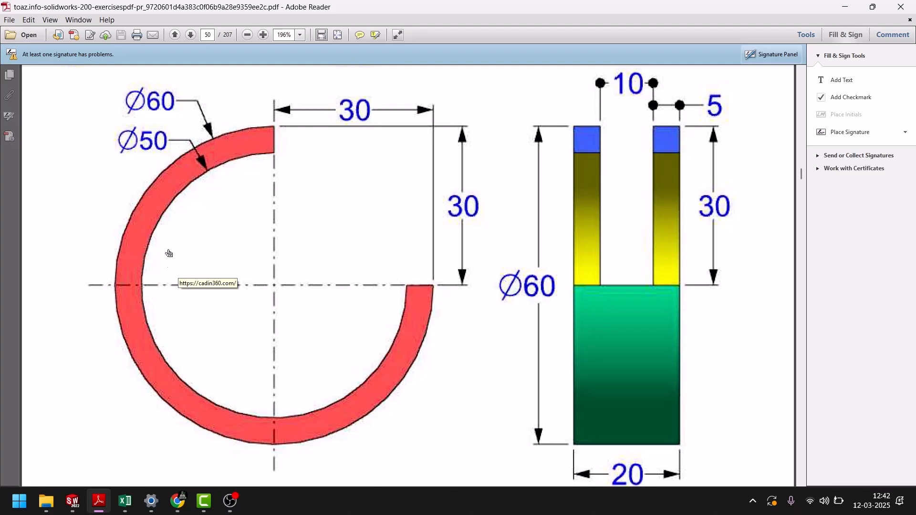
pyautogui.moveTo(72, 507)
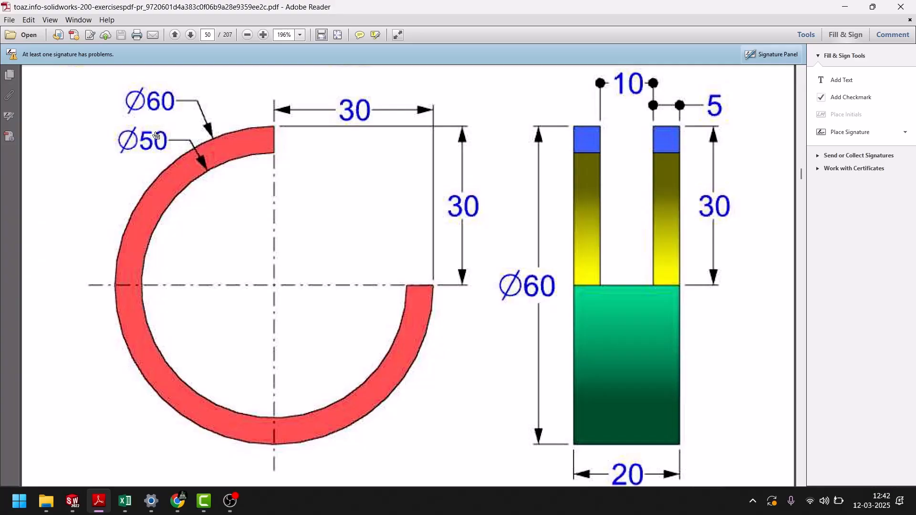
pyautogui.click(74, 505)
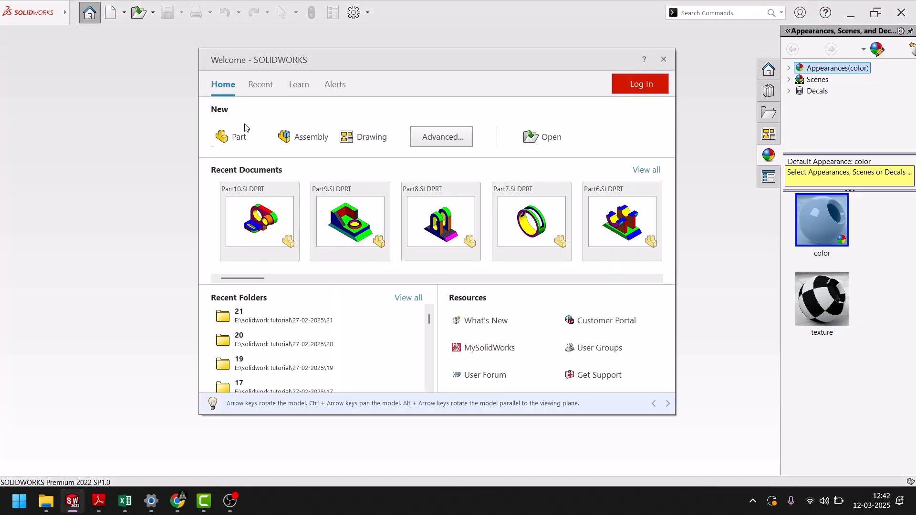
pyautogui.click(241, 137)
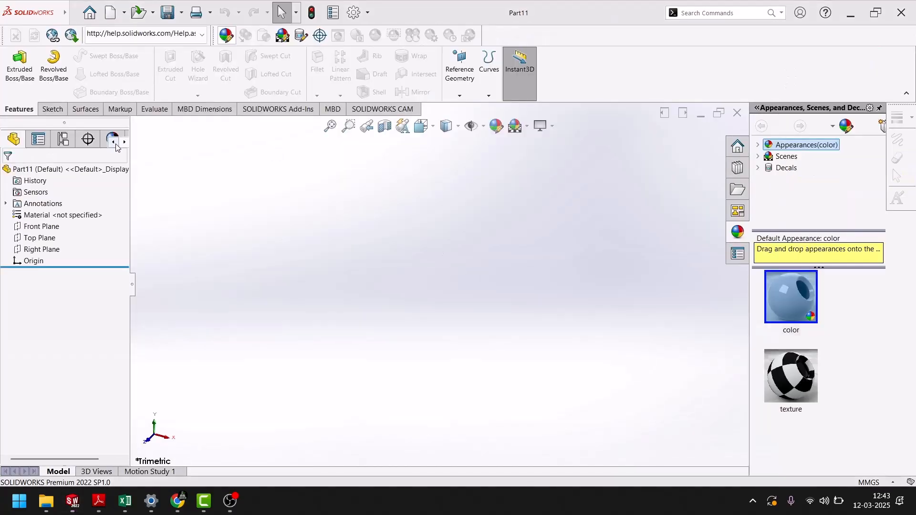
# - On the Front Plane, sketch two concentric circles centred on the origin with radii of about 47 mm and 72 mm
pyautogui.click(52, 109)
pyautogui.click(15, 69)
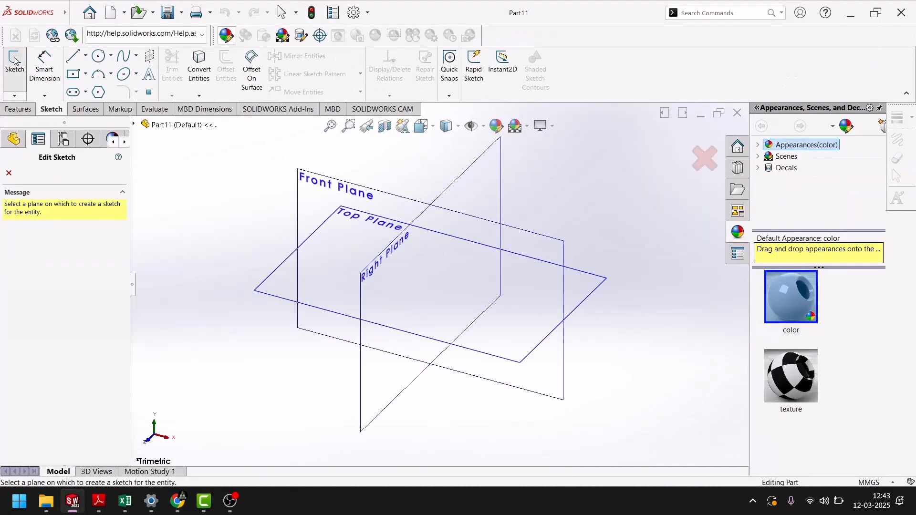
pyautogui.click(546, 241)
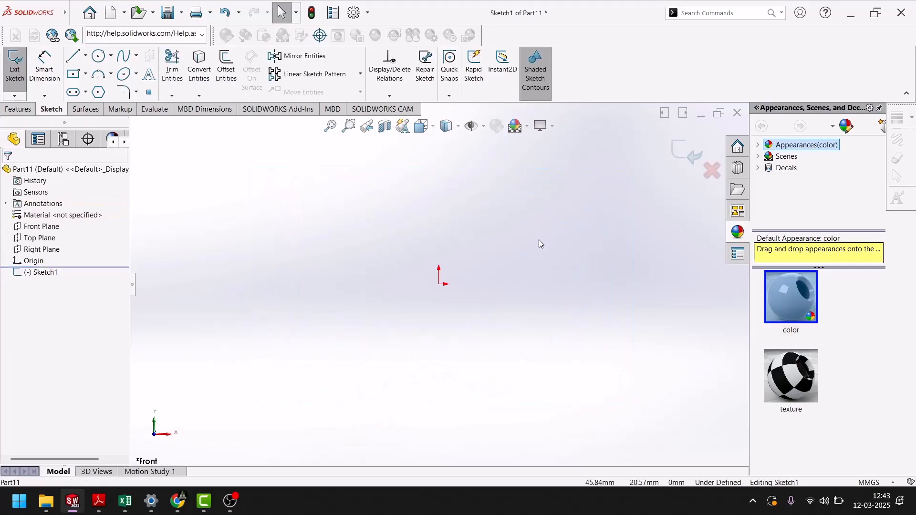
pyautogui.click(95, 60)
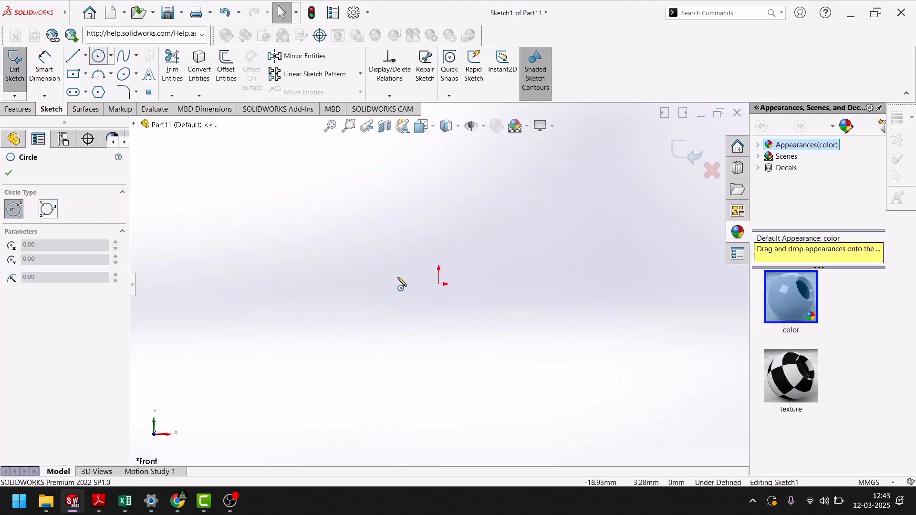
pyautogui.click(439, 284)
pyautogui.click(535, 246)
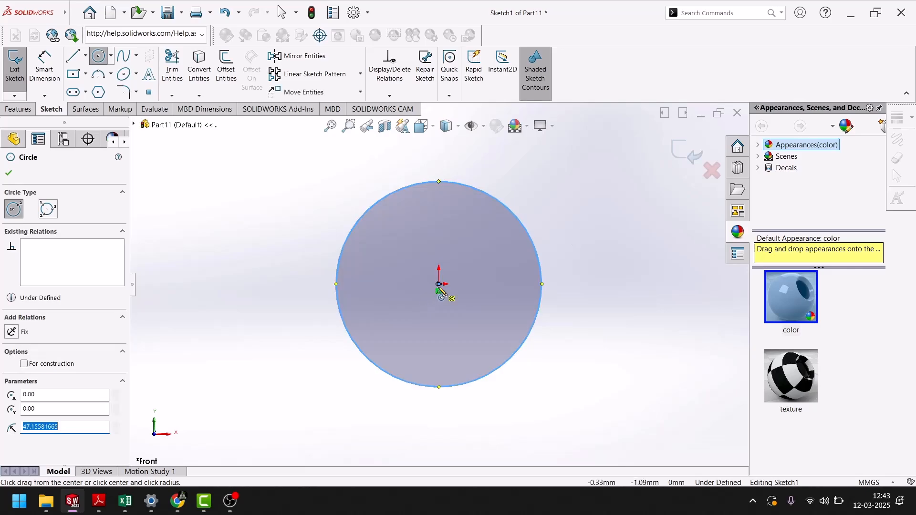
pyautogui.click(439, 284)
pyautogui.click(583, 218)
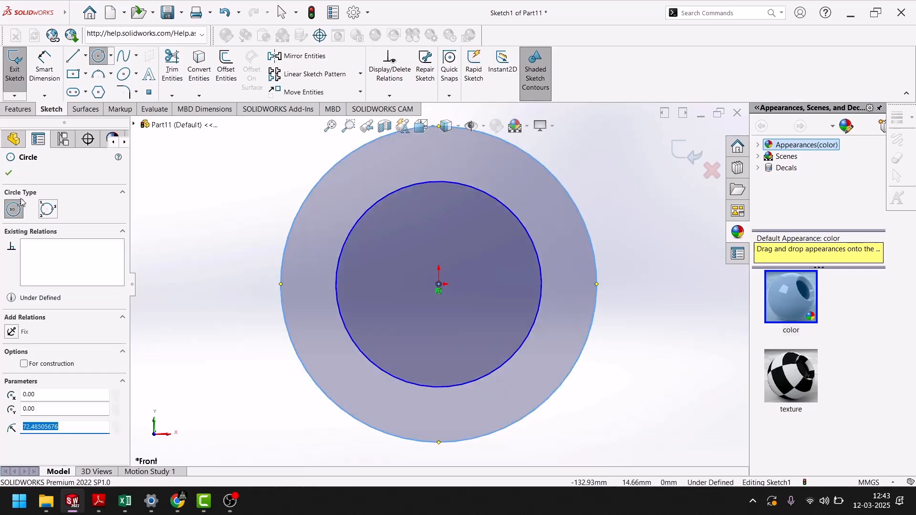
# - Dimension the outer circle's diameter as 60 mm and the inner circle's diameter as 50 mm
pyautogui.click(45, 67)
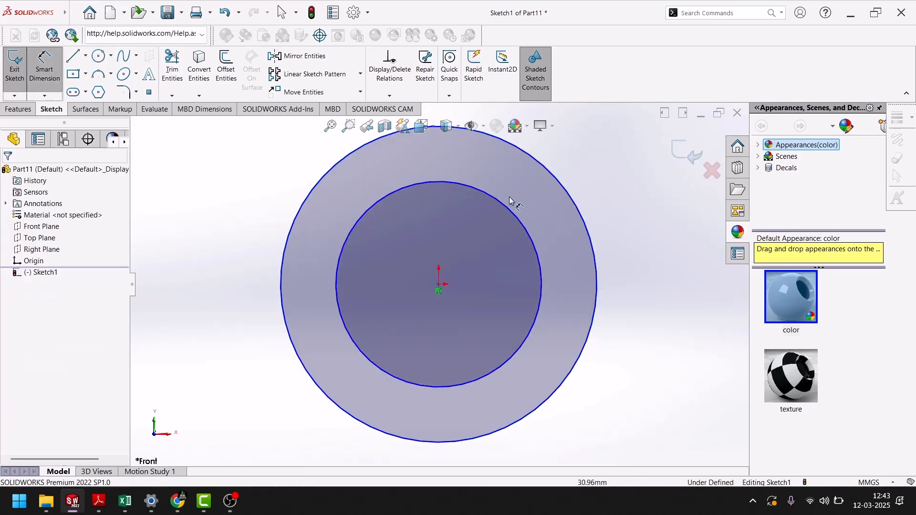
pyautogui.click(562, 178)
pyautogui.click(585, 169)
pyautogui.write('60')
pyautogui.press('Return')
pyautogui.click(539, 255)
pyautogui.click(605, 191)
pyautogui.write('50')
pyautogui.press('Return')
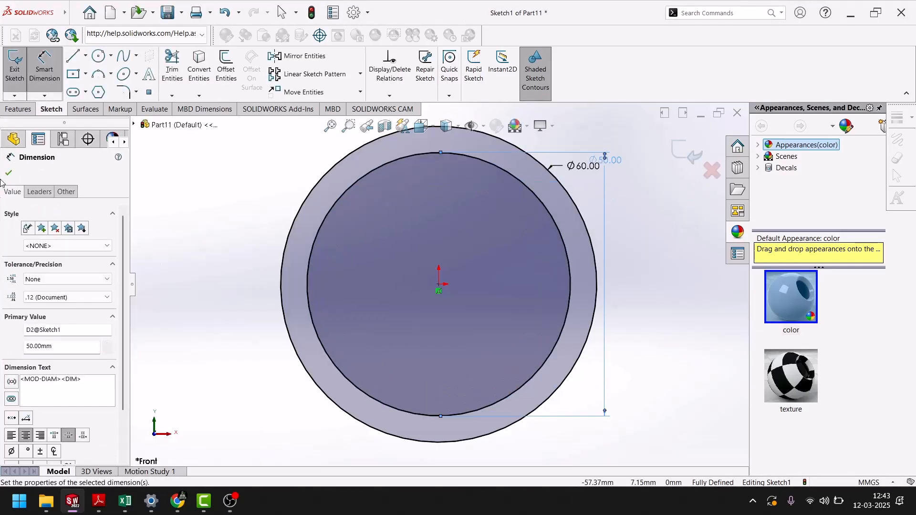
pyautogui.click(9, 175)
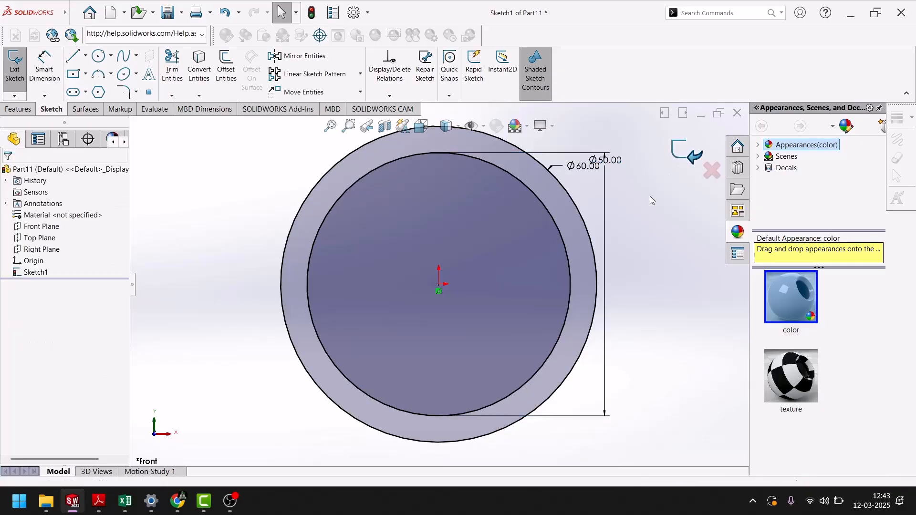
pyautogui.click(687, 154)
pyautogui.click(33, 274)
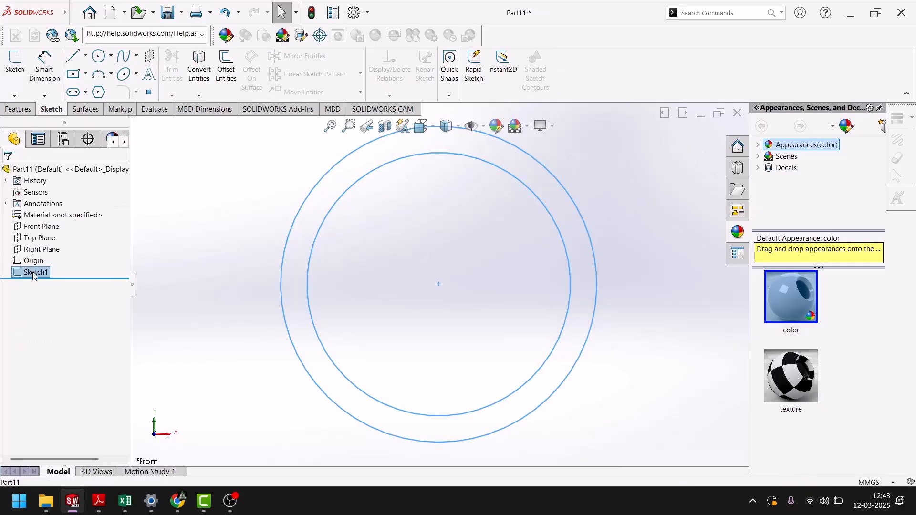
pyautogui.click(40, 238)
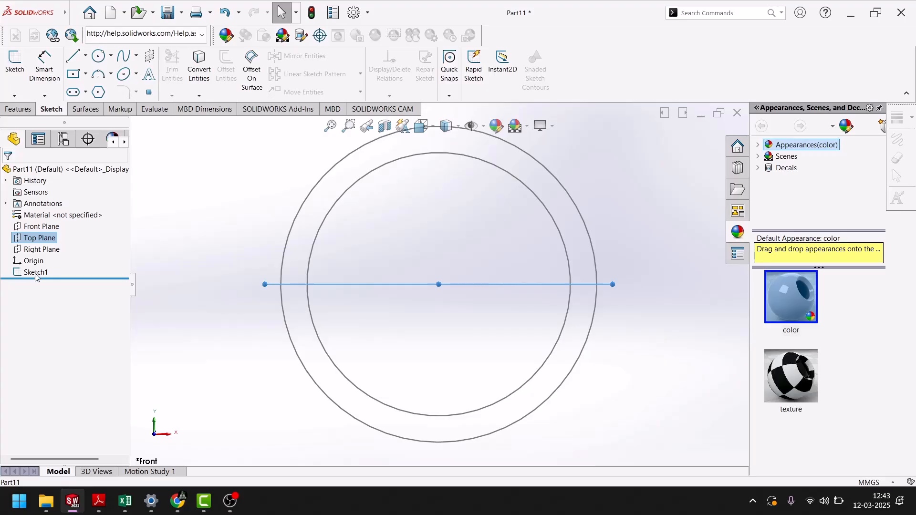
pyautogui.rightClick(36, 273)
pyautogui.click(45, 245)
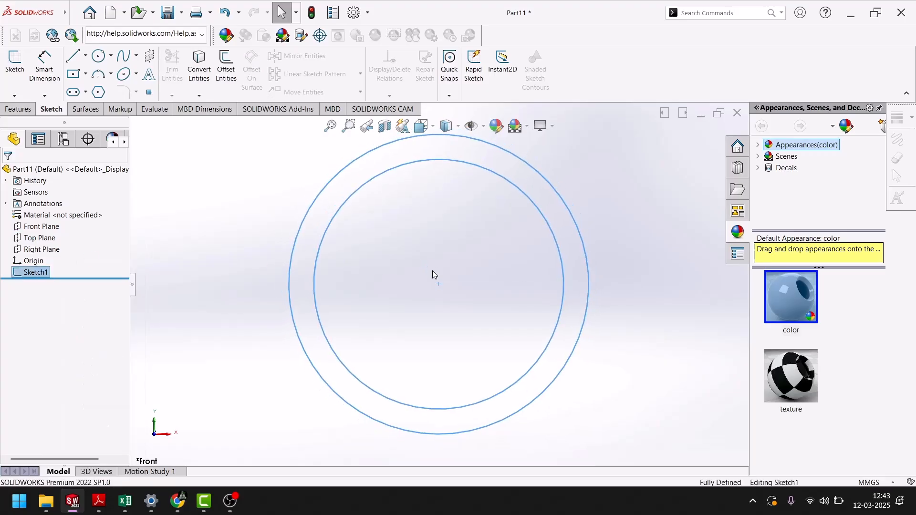
pyautogui.click(77, 72)
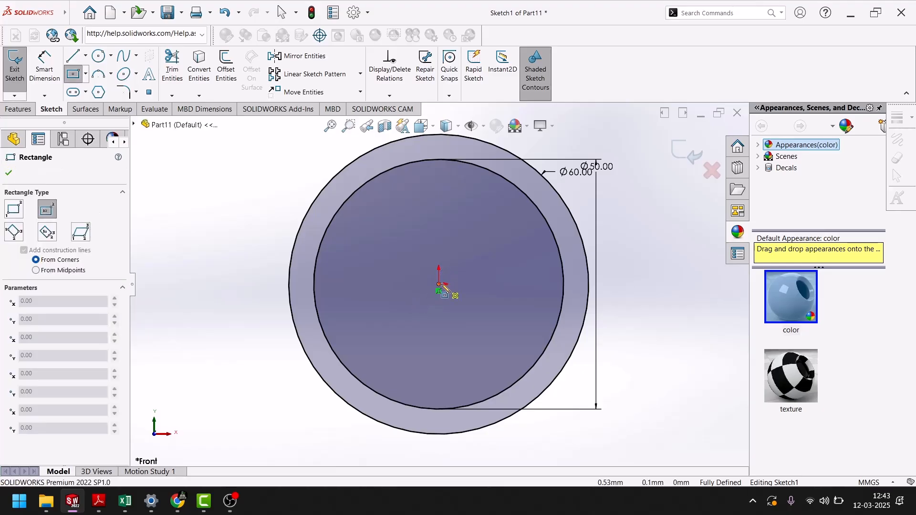
pyautogui.click(439, 160)
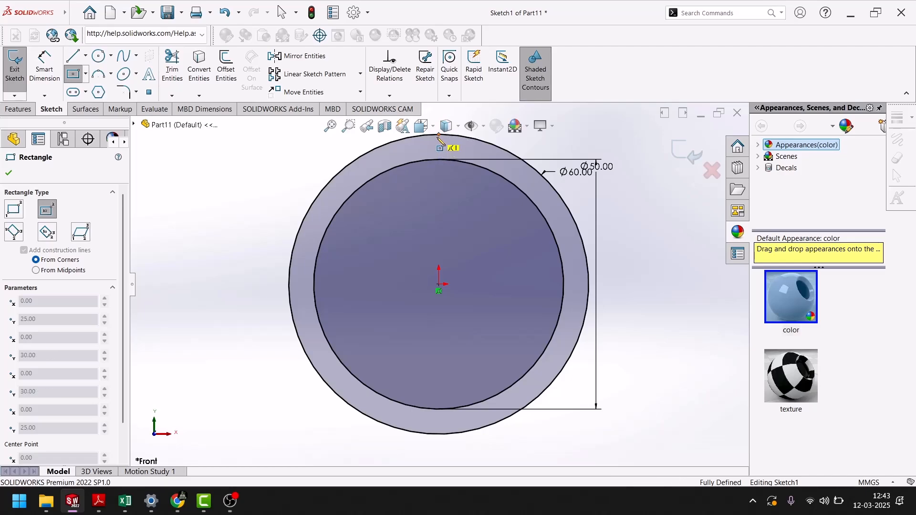
pyautogui.scroll(-3, 439, 220)
pyautogui.scroll(2, 454, 194)
pyautogui.scroll(-3, 454, 188)
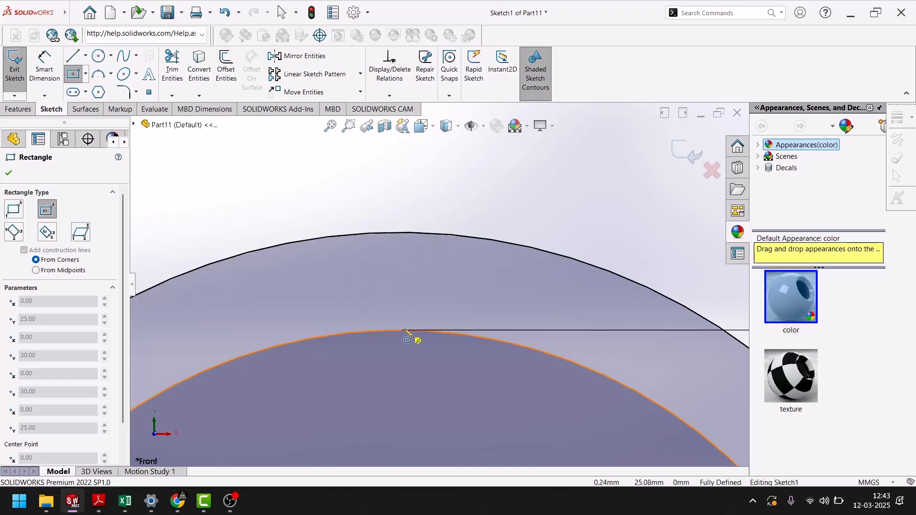
# - Sketch a vertical line joining the topmost points of the outer and inner circles
pyautogui.click(74, 57)
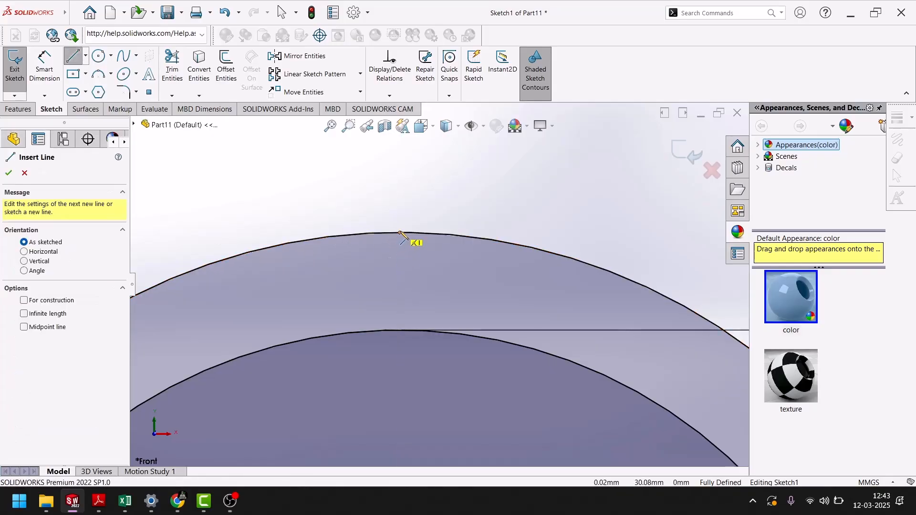
pyautogui.click(400, 234)
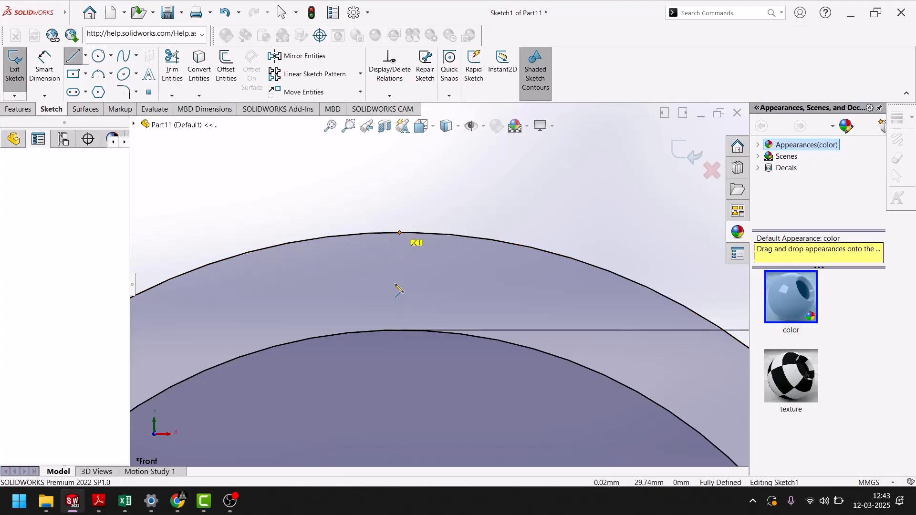
pyautogui.click(399, 331)
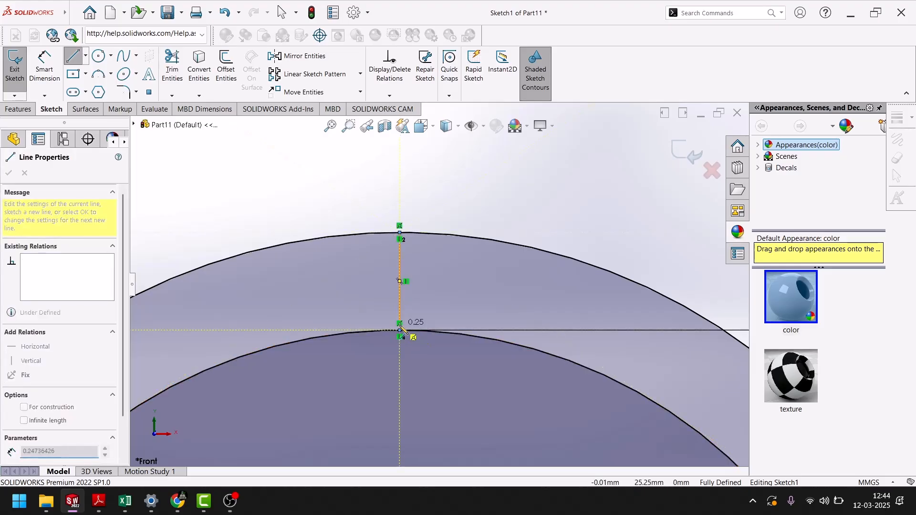
pyautogui.press('Escape')
pyautogui.press('Escape')
pyautogui.scroll(5, 396, 278)
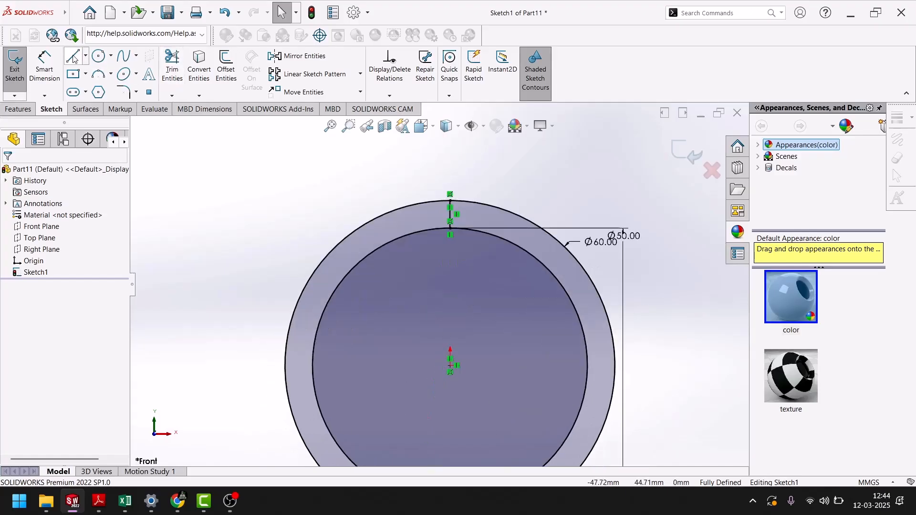
# - Sketch a horizontal line level with the origin, joining the inner and outer circles on the ring's right side
pyautogui.press('l')
pyautogui.scroll(4, 594, 357)
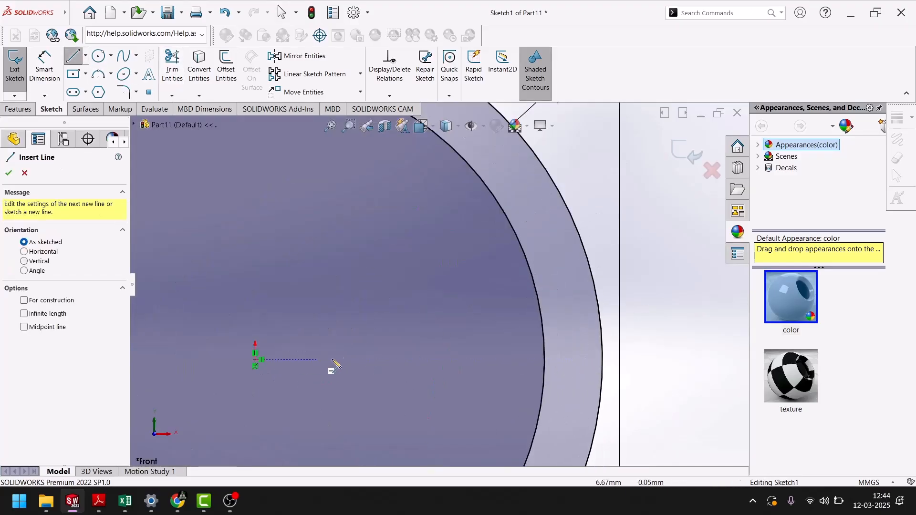
pyautogui.click(545, 361)
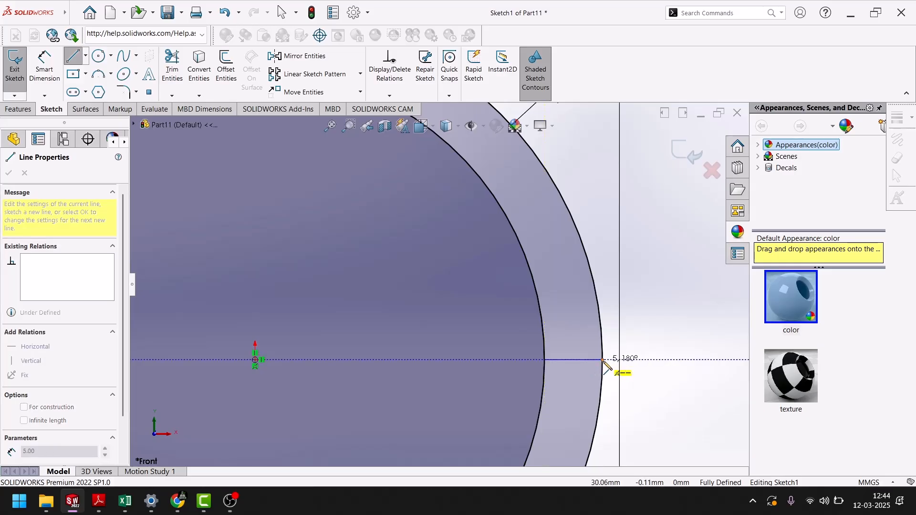
pyautogui.click(603, 360)
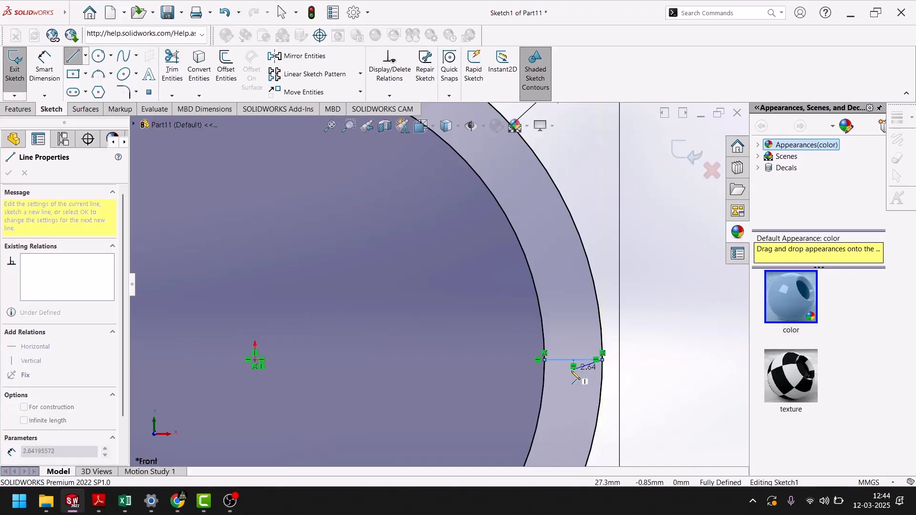
pyautogui.press('Escape')
pyautogui.press('f')
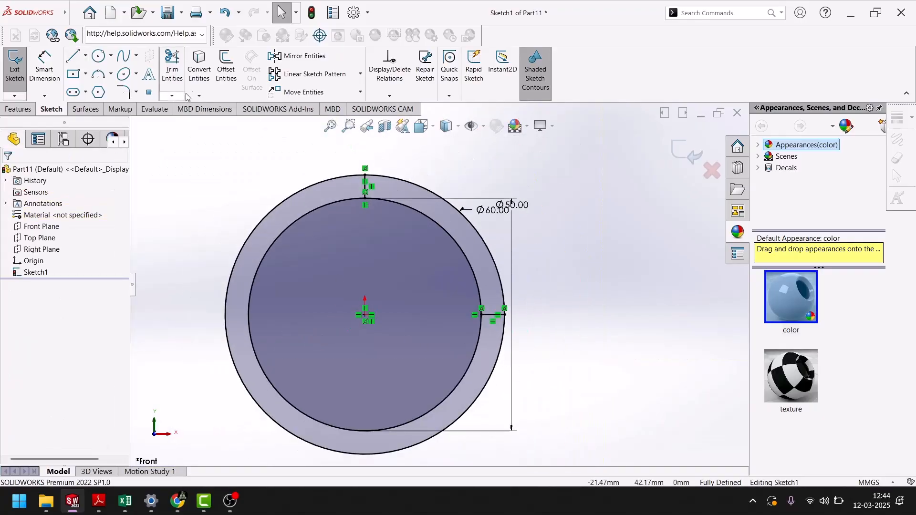
# - Trim away the upper-right quarter of both circles, compare the profile with the PDF drawing, and exit the sketch
pyautogui.click(182, 82)
pyautogui.moveTo(455, 180); pyautogui.dragTo(407, 287)
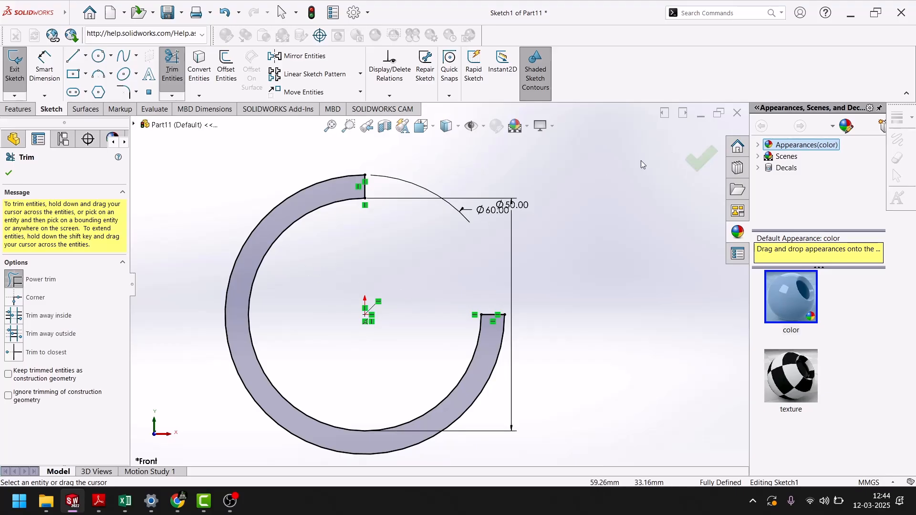
pyautogui.click(11, 175)
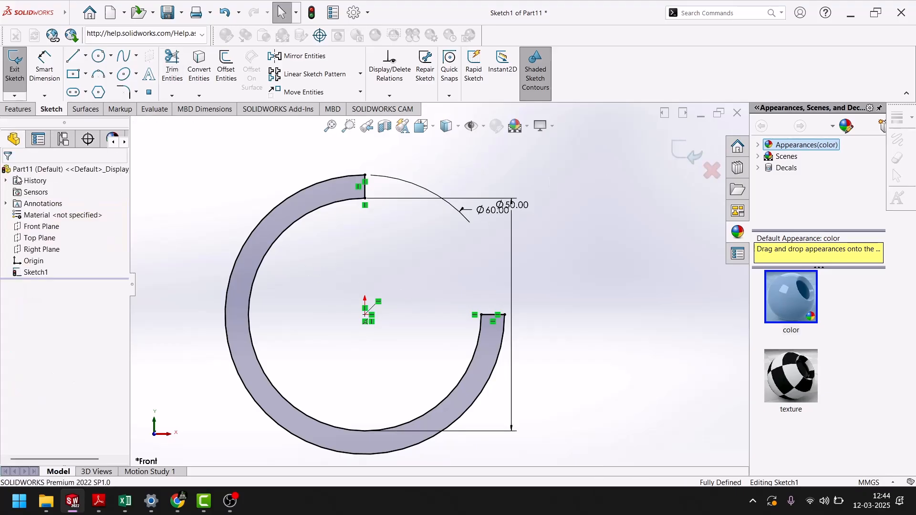
pyautogui.click(100, 501)
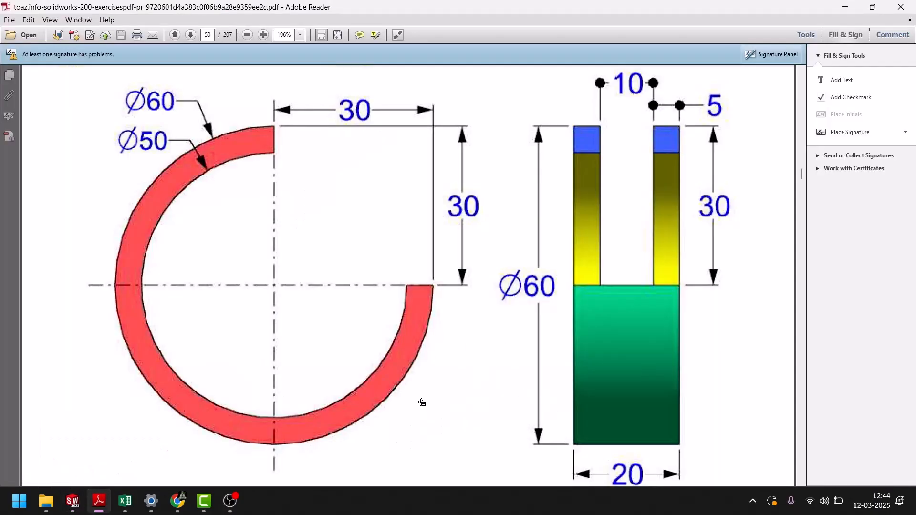
pyautogui.click(73, 501)
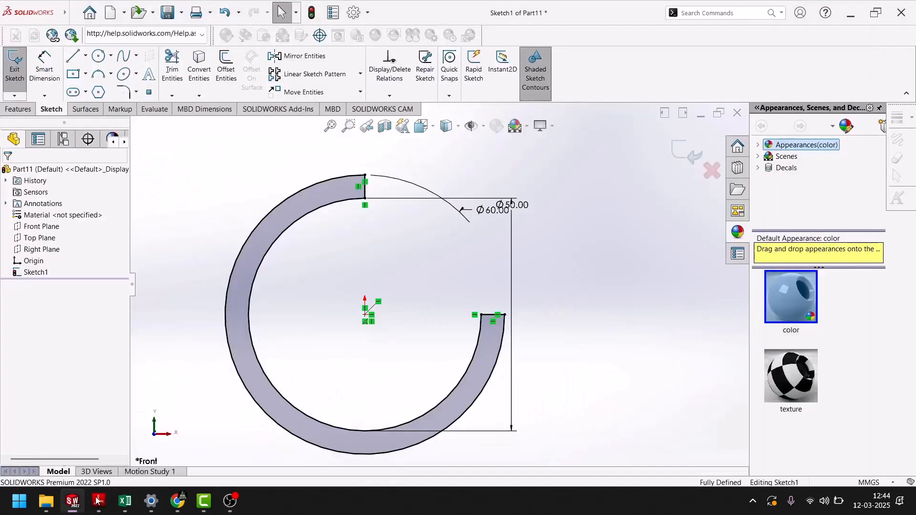
pyautogui.click(678, 152)
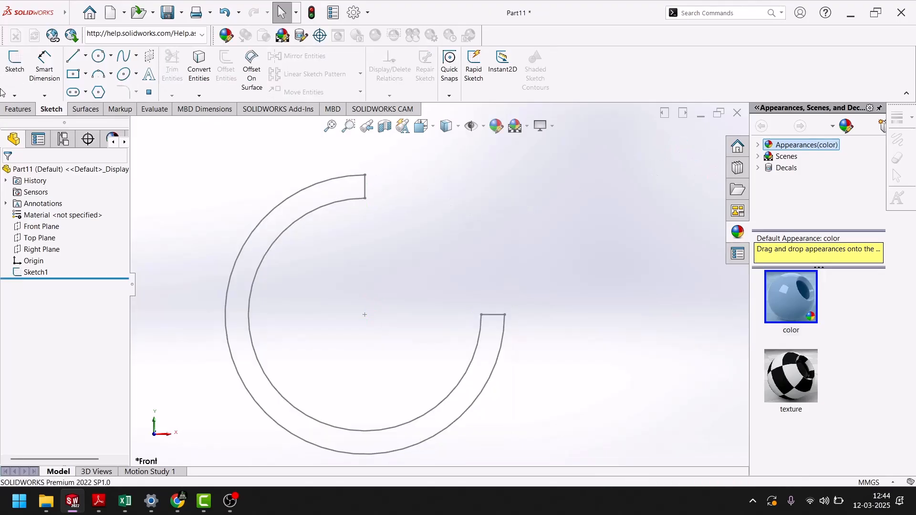
# - Extrude the open ring sketch as a 20 mm blind boss
pyautogui.click(17, 109)
pyautogui.click(16, 62)
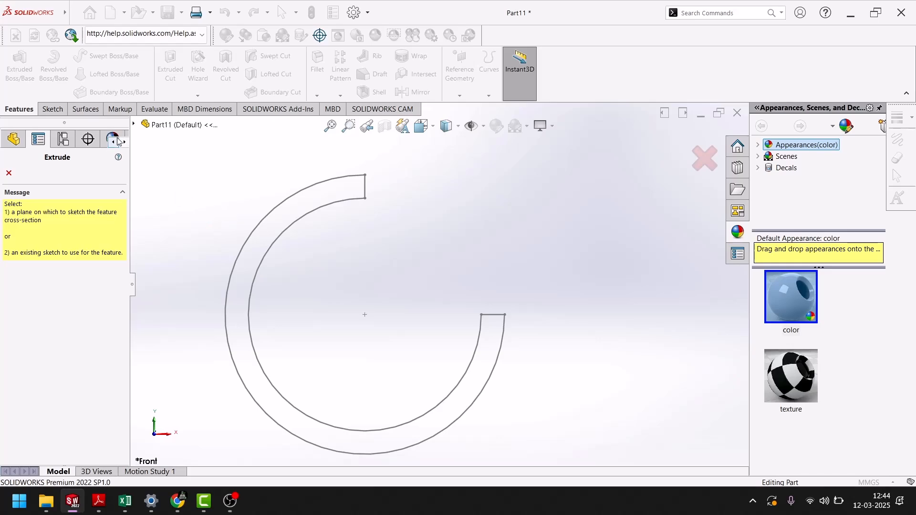
pyautogui.click(136, 125)
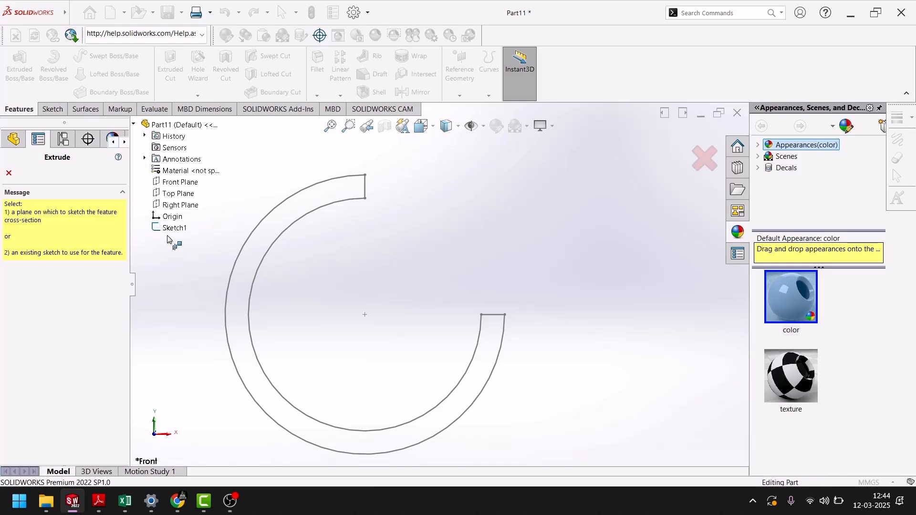
pyautogui.click(166, 231)
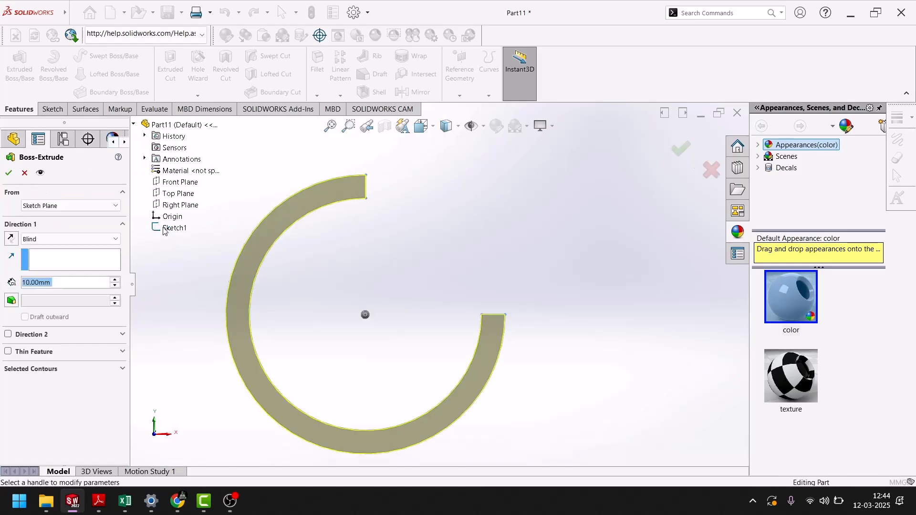
pyautogui.write('20')
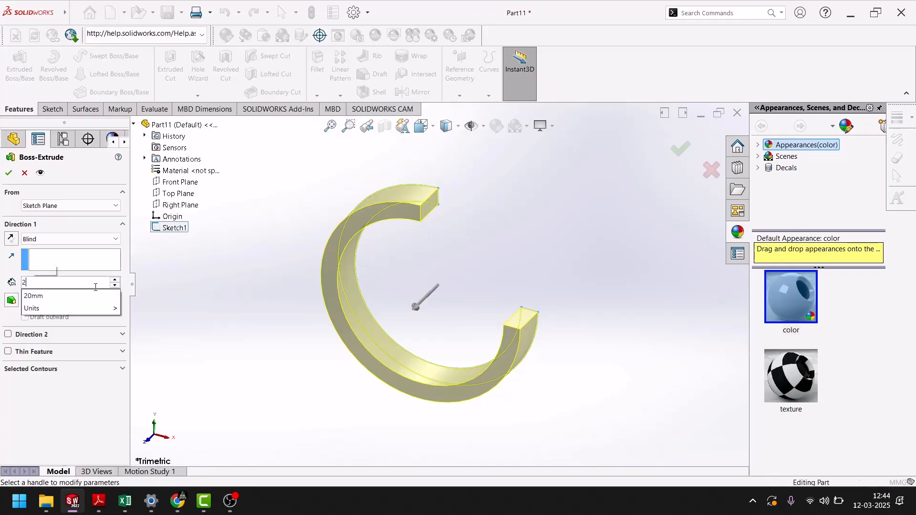
pyautogui.press('Return')
pyautogui.click(8, 173)
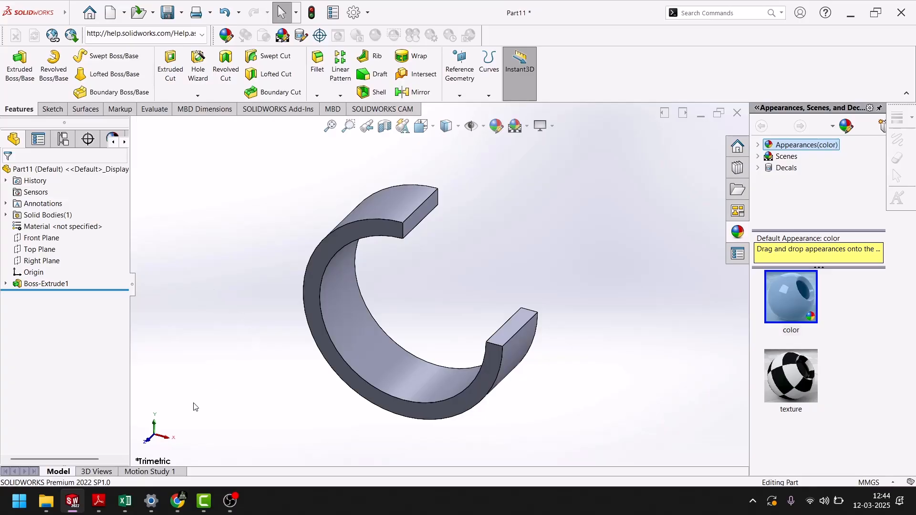
# - Check the slot in the PDF drawing, and in SOLIDWORKS sketch a center rectangle about 4 mm high on the Top Plane, centred at mid-depth and spanning past both ring sides
pyautogui.click(95, 511)
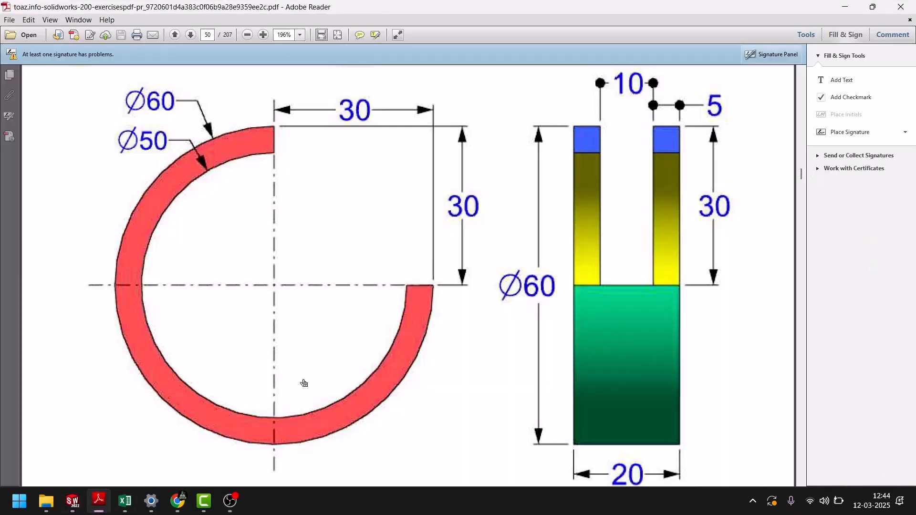
pyautogui.scroll(8, 211, 380)
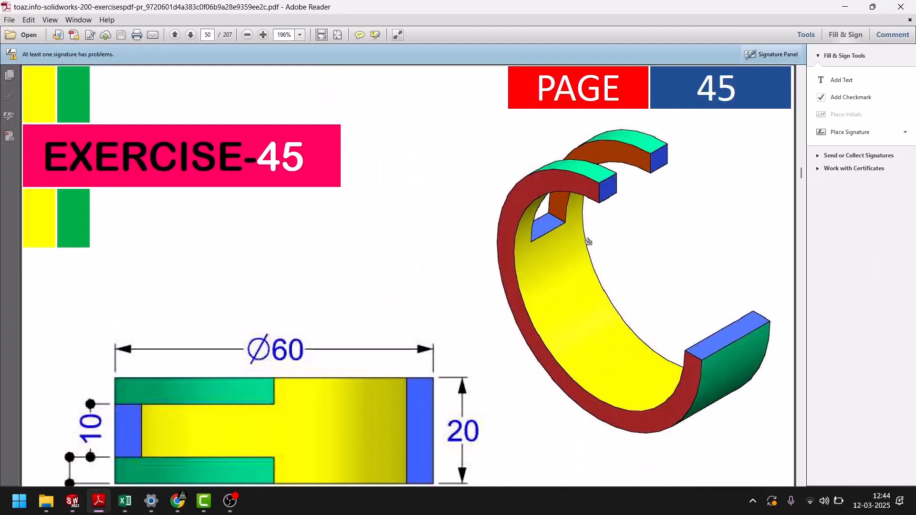
pyautogui.scroll(-6, 536, 315)
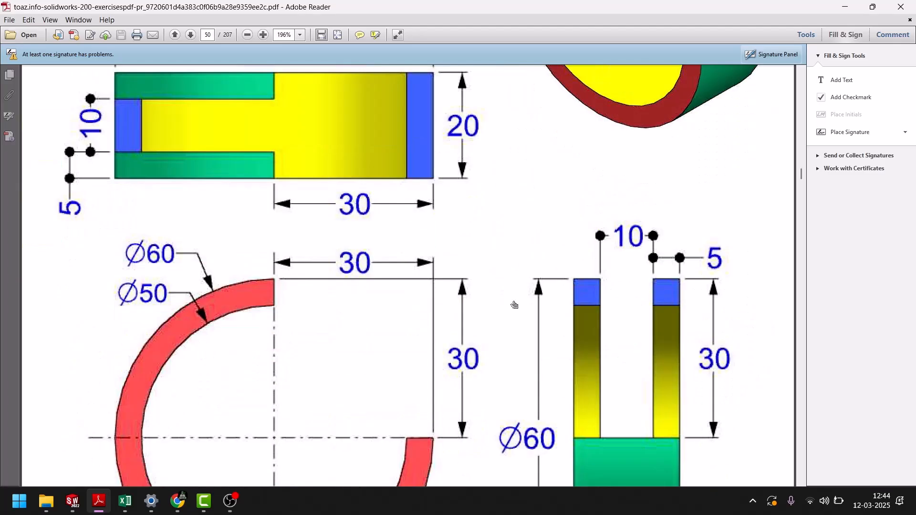
pyautogui.scroll(2, 510, 305)
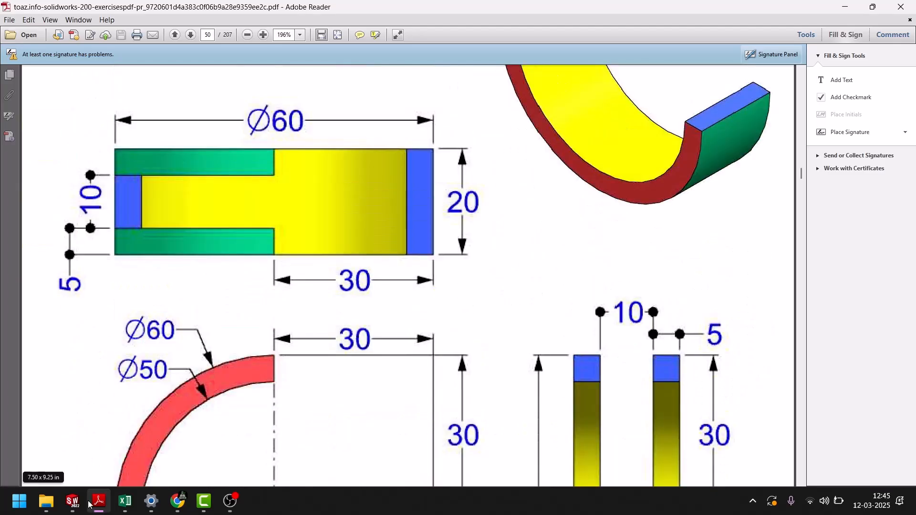
pyautogui.click(72, 509)
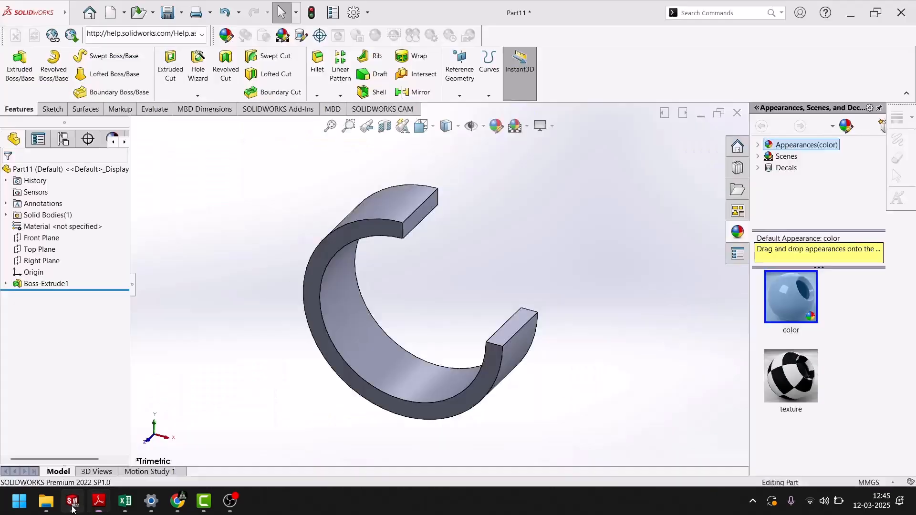
pyautogui.click(40, 261)
pyautogui.click(39, 249)
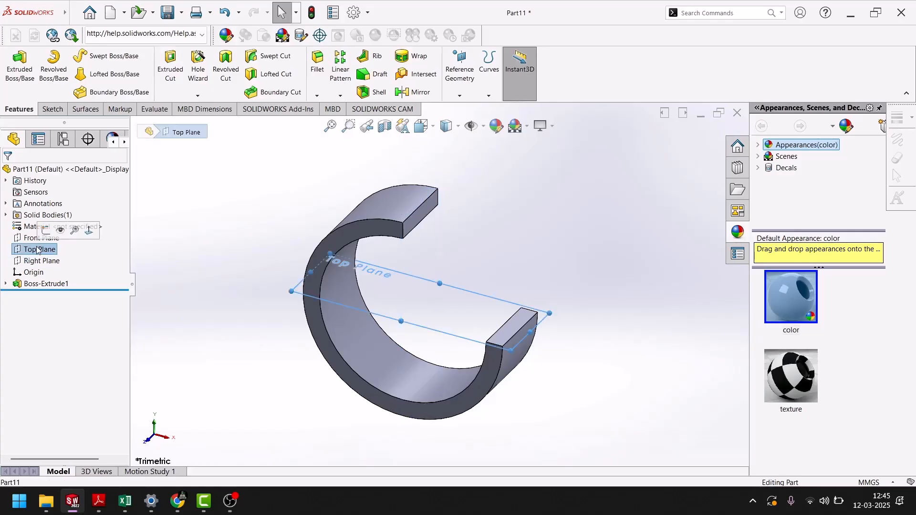
pyautogui.click(46, 231)
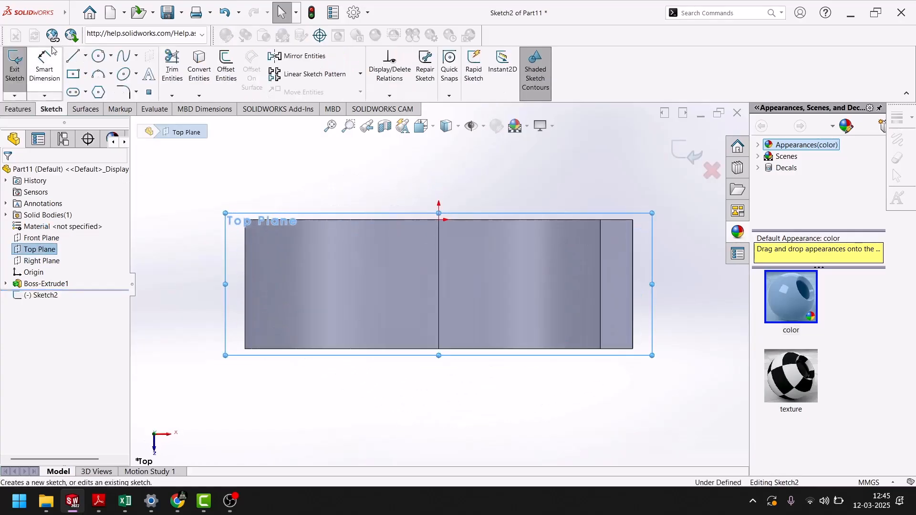
pyautogui.click(74, 78)
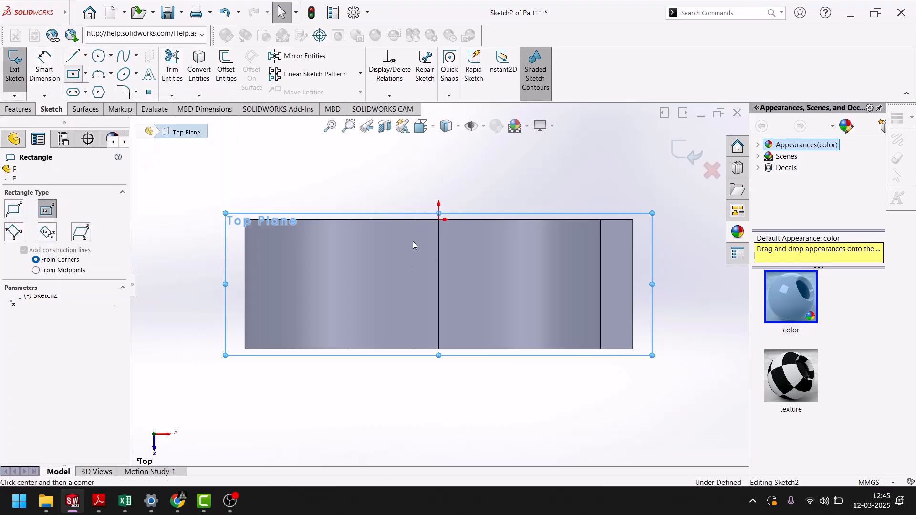
pyautogui.click(439, 284)
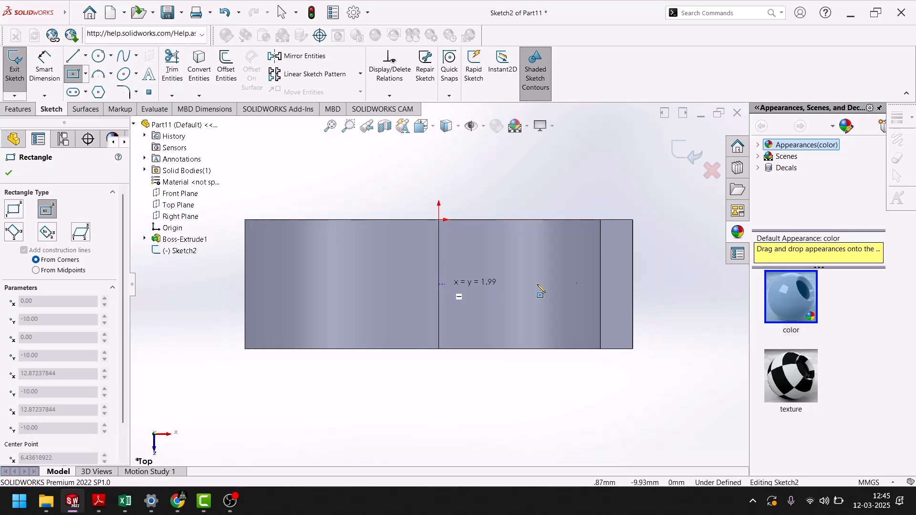
pyautogui.click(671, 297)
pyautogui.click(8, 172)
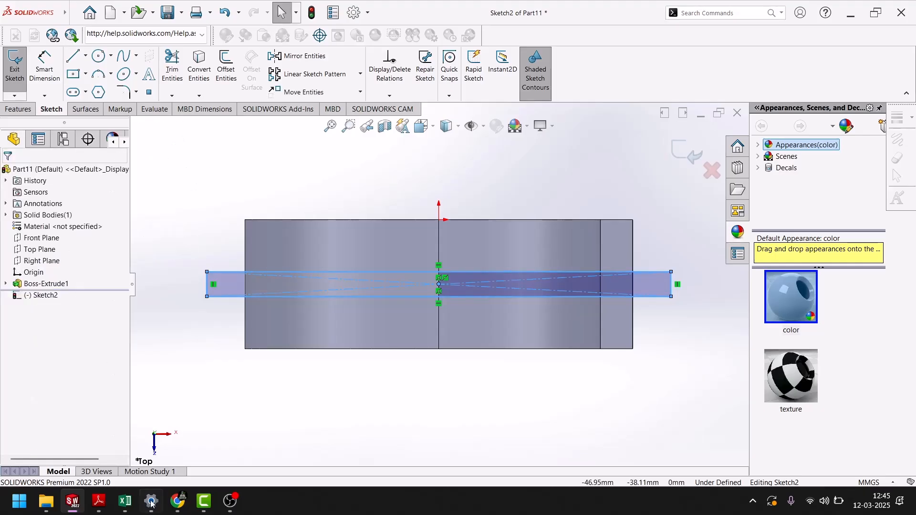
# - Recheck the slot width in the PDF drawing, and in SOLIDWORKS set the rectangle's height to 10 mm
pyautogui.click(99, 502)
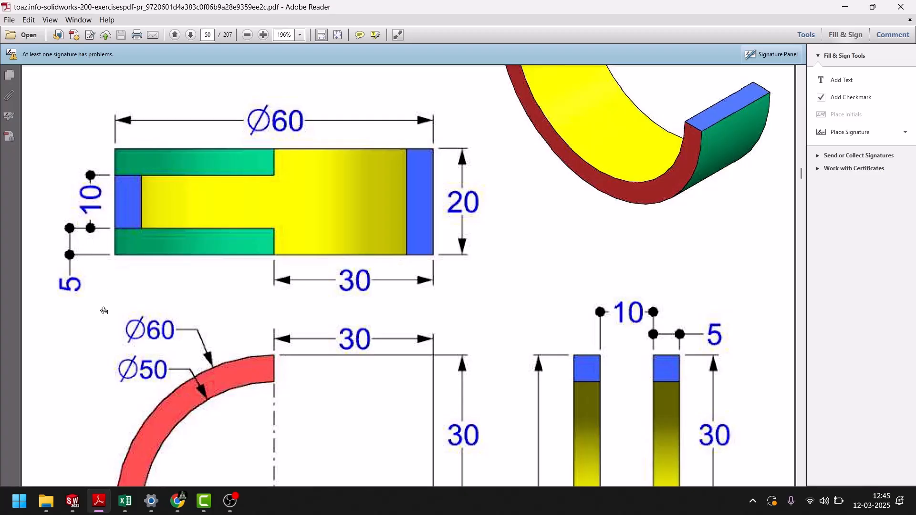
pyautogui.click(101, 505)
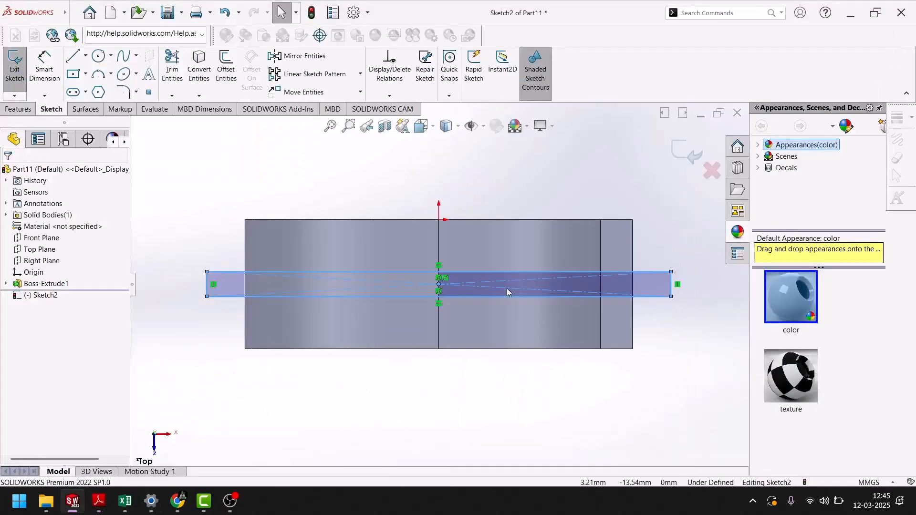
pyautogui.click(45, 69)
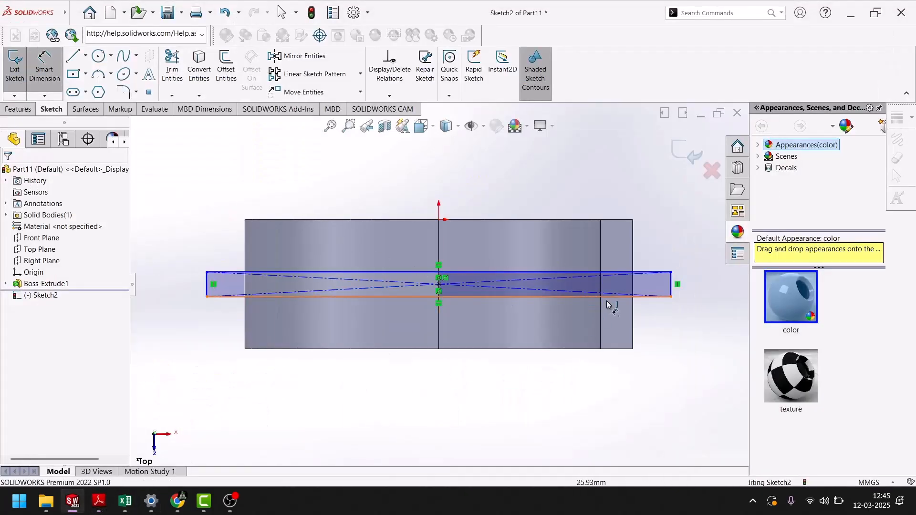
pyautogui.click(672, 286)
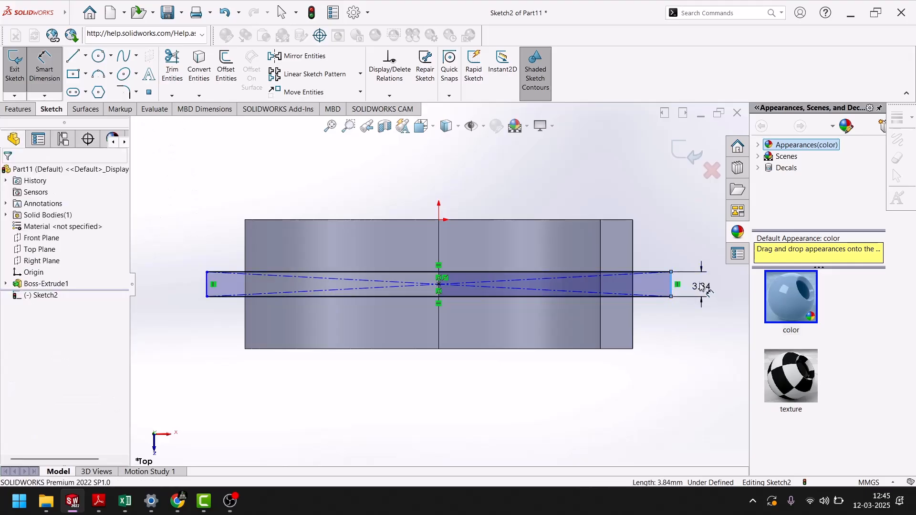
pyautogui.click(702, 287)
pyautogui.write('10')
pyautogui.press('Return')
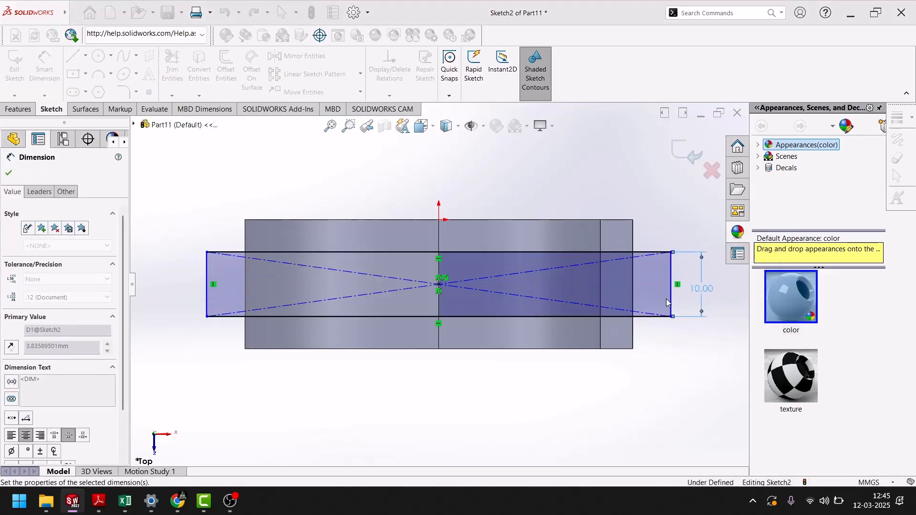
# - Try to dimension the gap between the rectangle's lower edge and the ring's lower edge, and delete that dimension
pyautogui.click(650, 317)
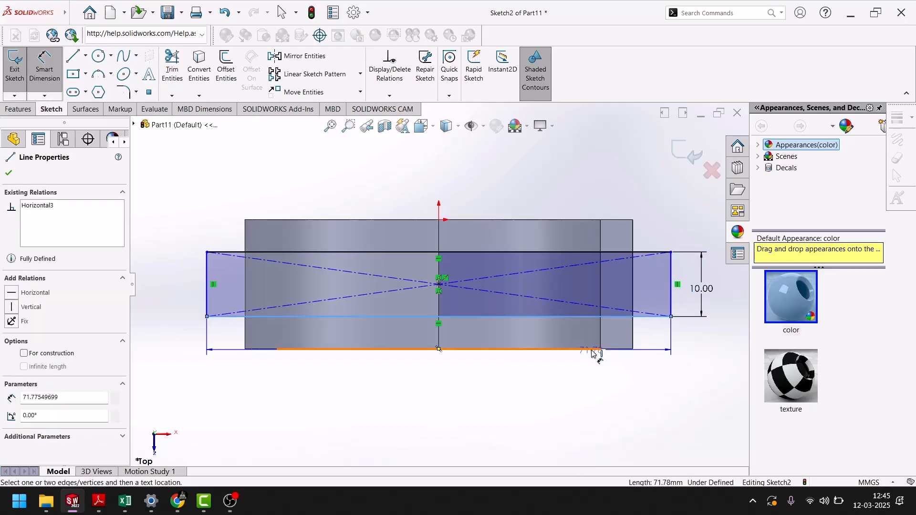
pyautogui.click(592, 352)
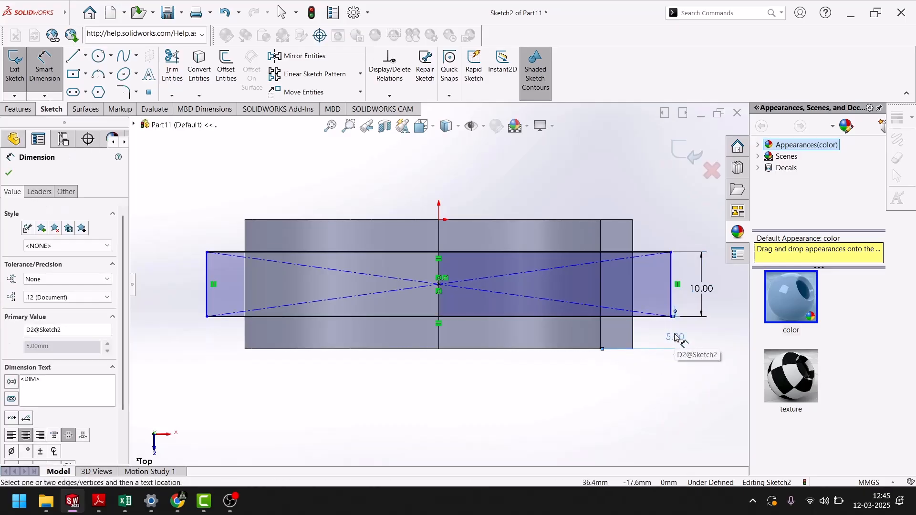
pyautogui.click(678, 337)
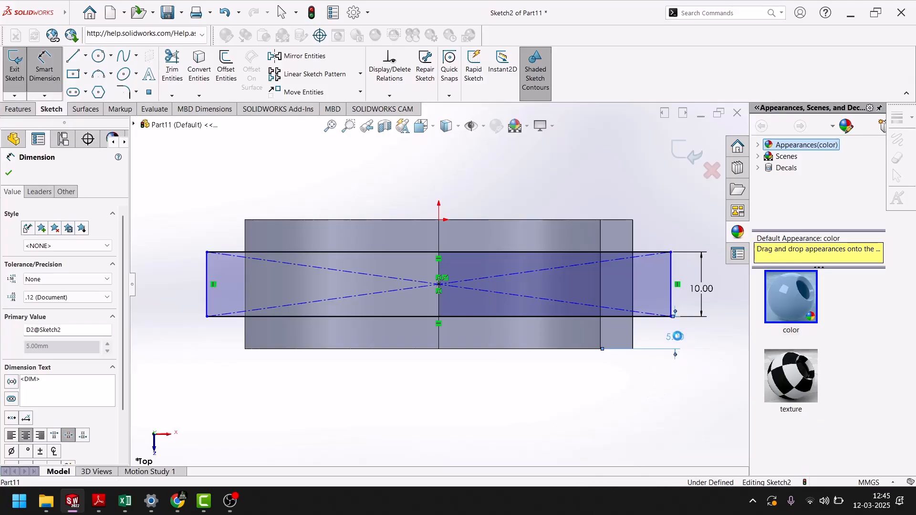
pyautogui.click(549, 192)
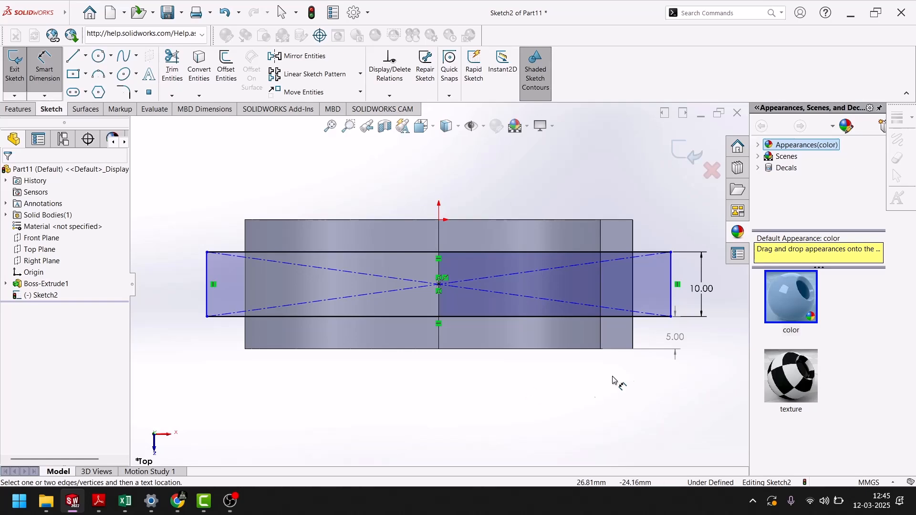
pyautogui.click(675, 336)
pyautogui.press('Delete')
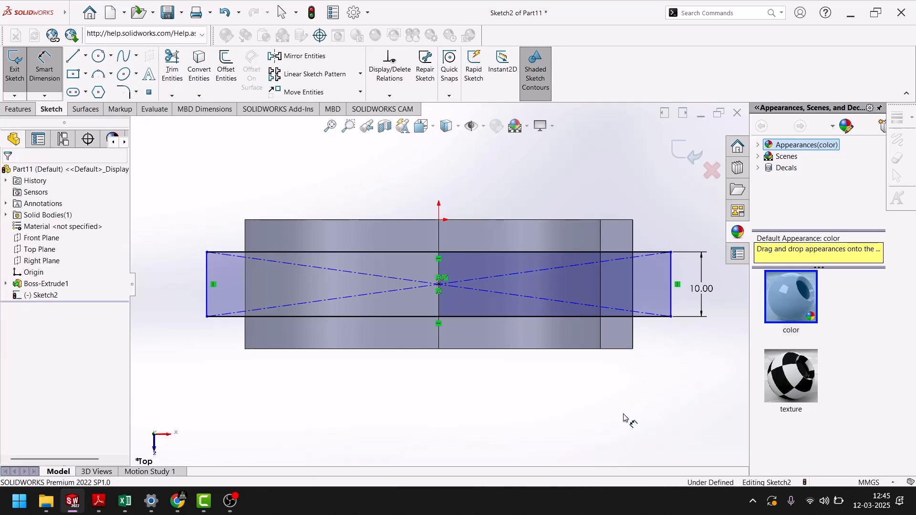
# - Exit the rectangle sketch and extrude-cut it Through All in the reversed, upward direction to slot the ring's upper part
pyautogui.click(687, 152)
pyautogui.moveTo(494, 364)
pyautogui.mouseDown(button='middle')
pyautogui.moveTo(344, 334)
pyautogui.moveTo(474, 308)
pyautogui.moveTo(428, 305)
pyautogui.mouseUp(button='middle')
pyautogui.click(171, 67)
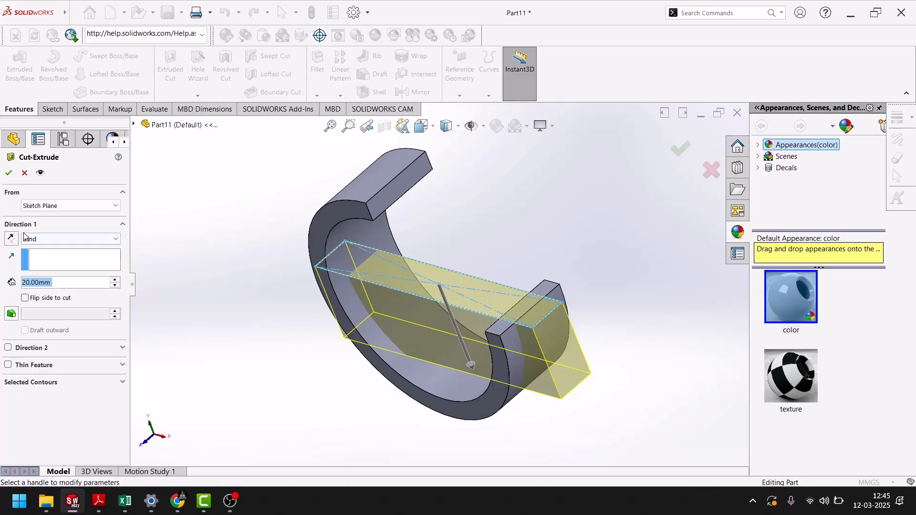
pyautogui.click(12, 238)
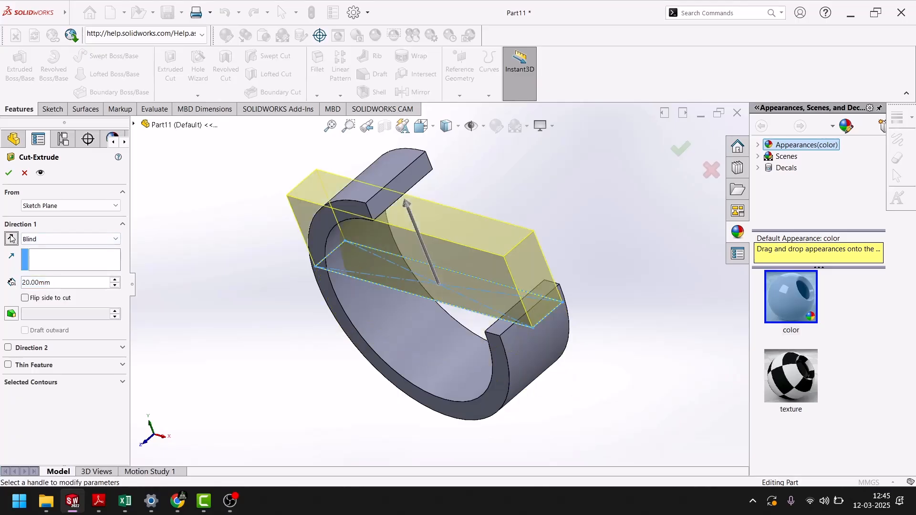
pyautogui.click(45, 240)
pyautogui.click(55, 260)
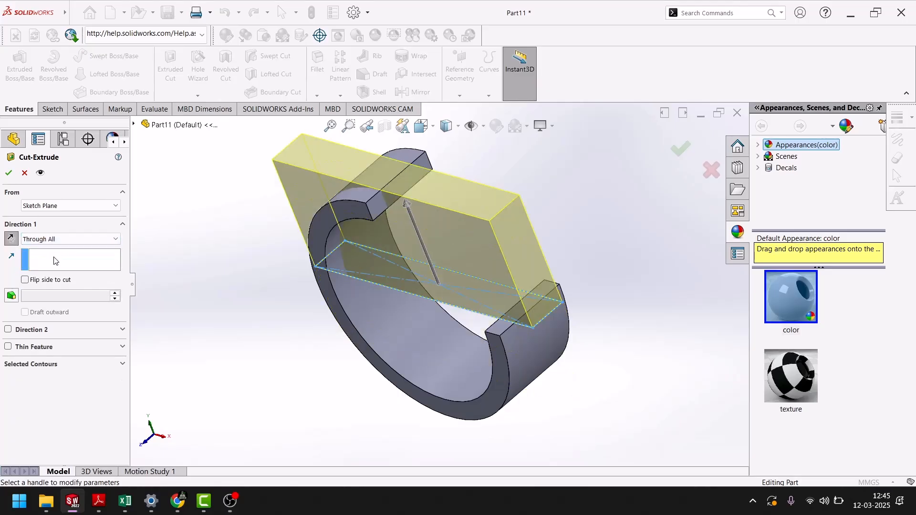
pyautogui.click(9, 174)
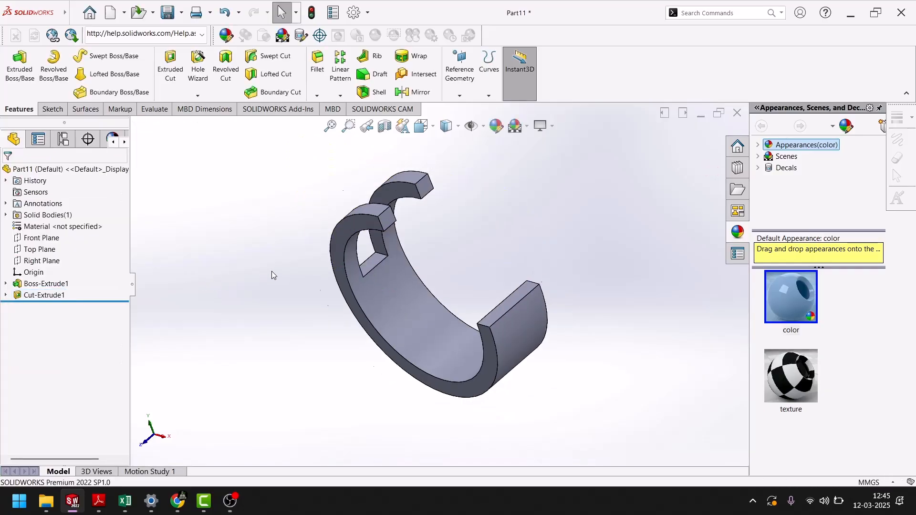
# - Show the part in isometric view and colour the ring's inner cylindrical face yellow
pyautogui.press('space')
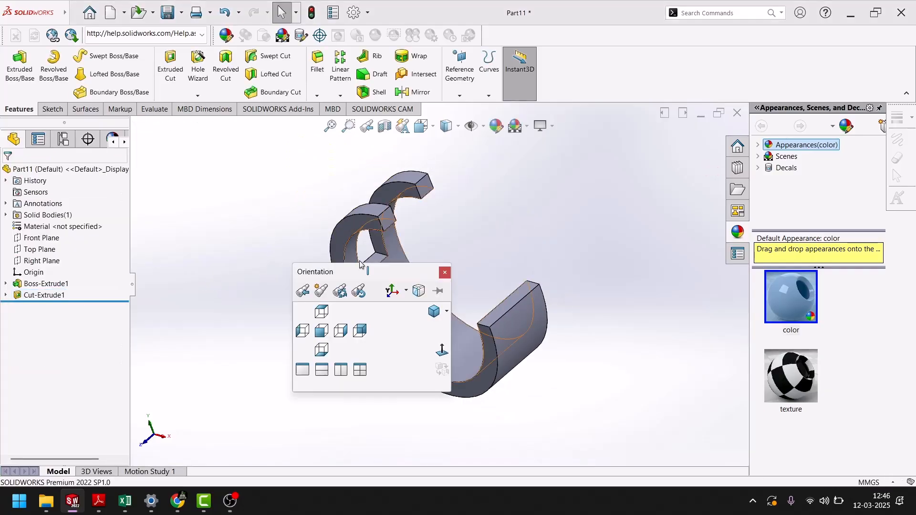
pyautogui.click(435, 317)
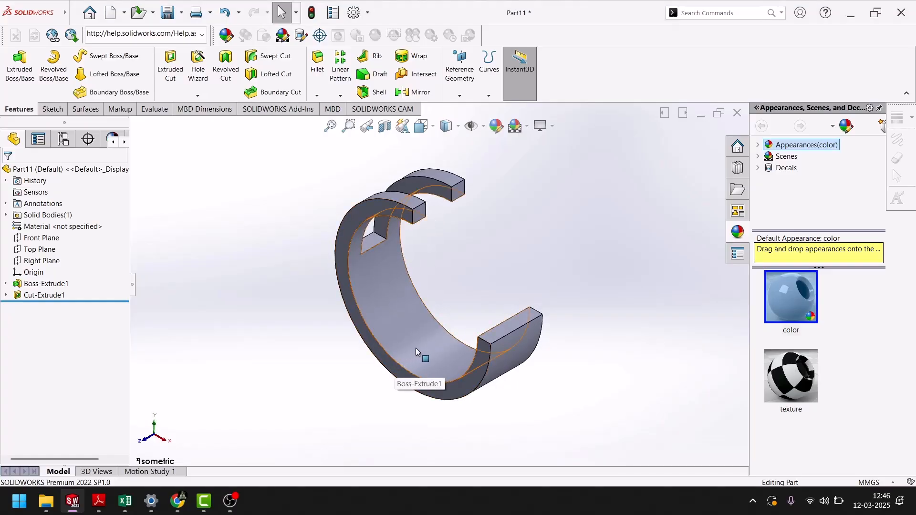
pyautogui.click(430, 334)
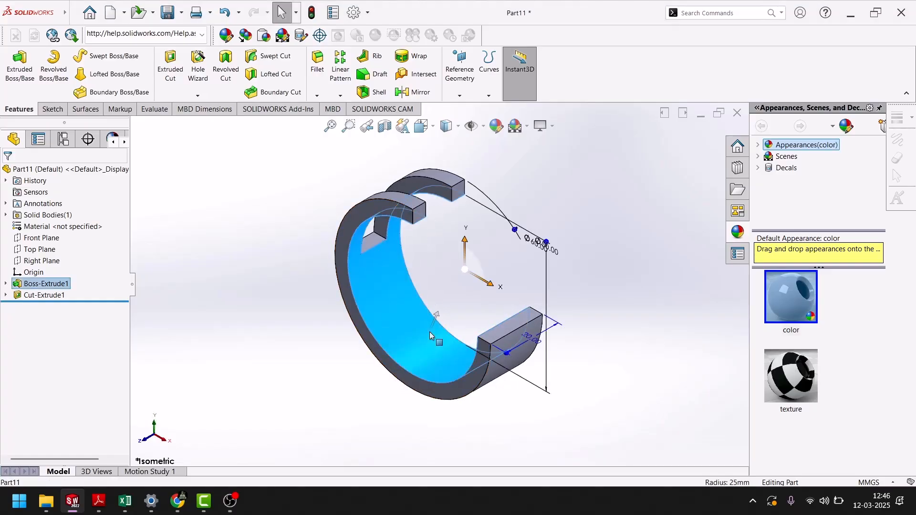
pyautogui.click(496, 126)
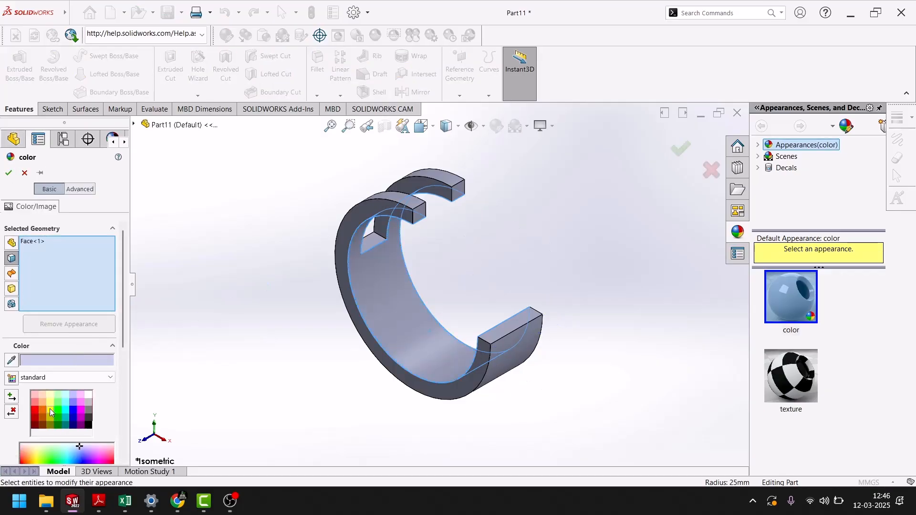
pyautogui.click(50, 409)
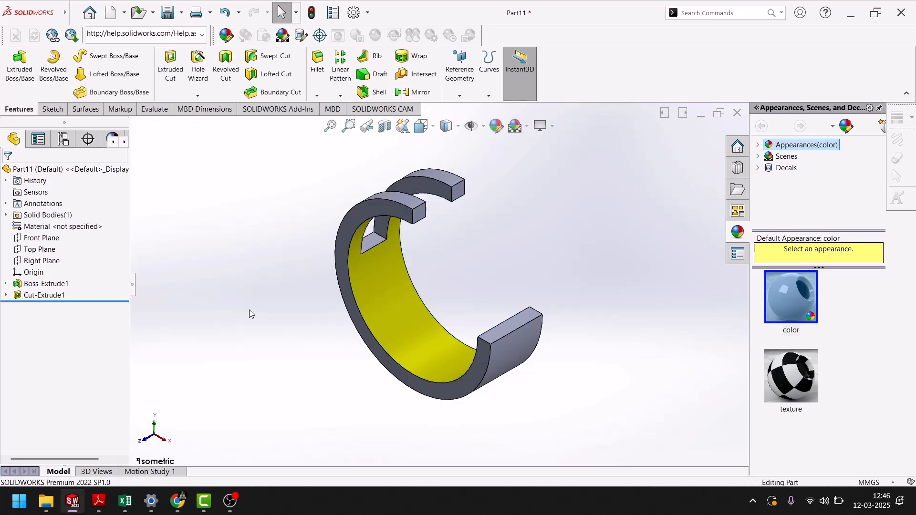
pyautogui.scroll(-5, 388, 226)
pyautogui.click(388, 227)
pyautogui.click(495, 182)
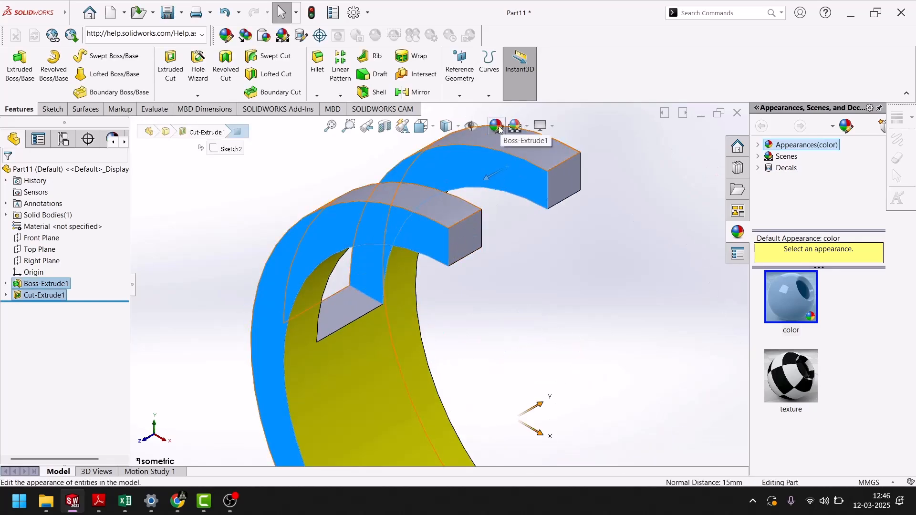
pyautogui.scroll(3, 494, 242)
pyautogui.moveTo(448, 248); pyautogui.dragTo(399, 262, button='middle')
pyautogui.scroll(-4, 497, 208)
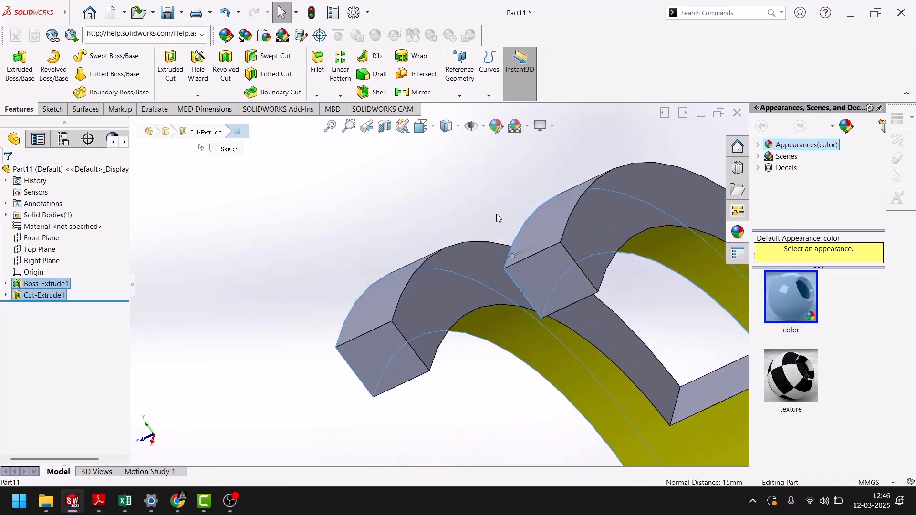
pyautogui.keyDown('ctrl'); pyautogui.click(608, 231); pyautogui.keyUp('ctrl')
pyautogui.scroll(5, 474, 275)
pyautogui.moveTo(474, 276); pyautogui.dragTo(541, 268, button='middle')
pyautogui.press('Escape')
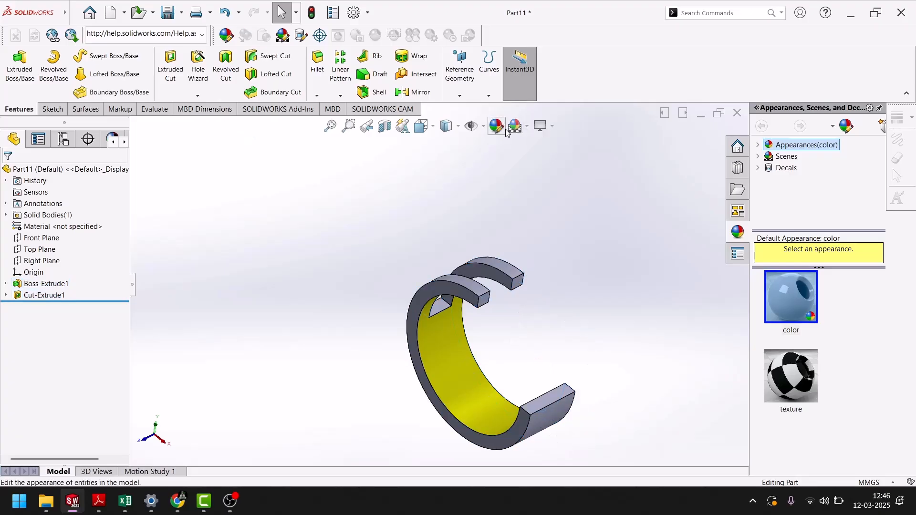
pyautogui.click(496, 133)
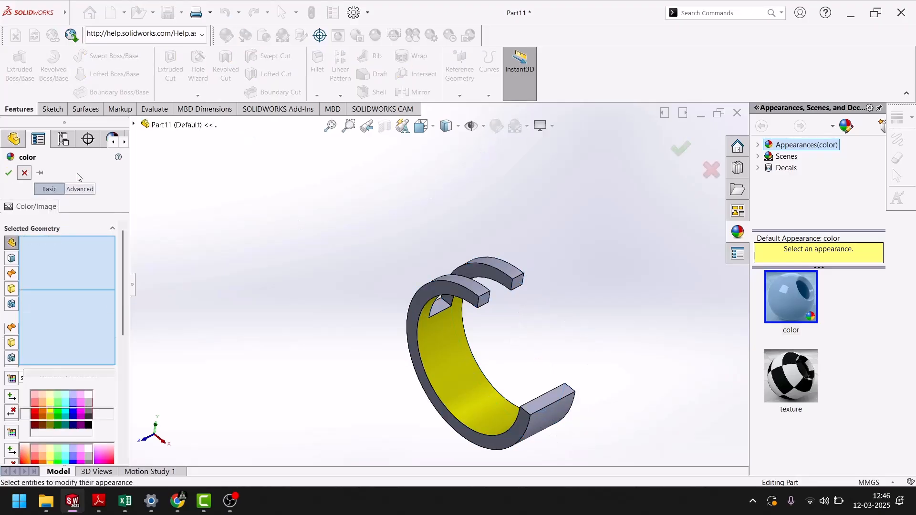
pyautogui.click(25, 173)
# - Colour the four flat side faces of the ring and its slot green
pyautogui.scroll(-5, 400, 295)
pyautogui.click(526, 283)
pyautogui.keyDown('ctrl'); pyautogui.click(612, 243); pyautogui.keyUp('ctrl')
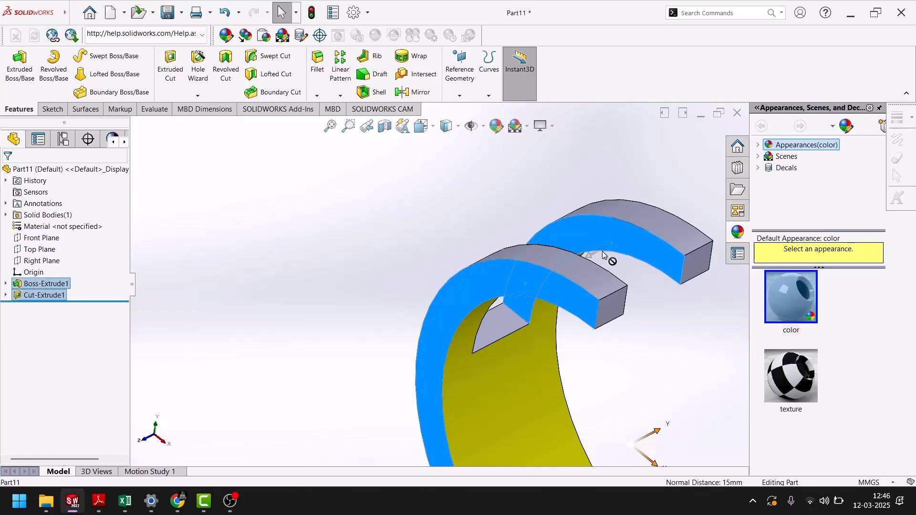
pyautogui.scroll(2, 606, 248)
pyautogui.moveTo(605, 249); pyautogui.dragTo(509, 296, button='middle')
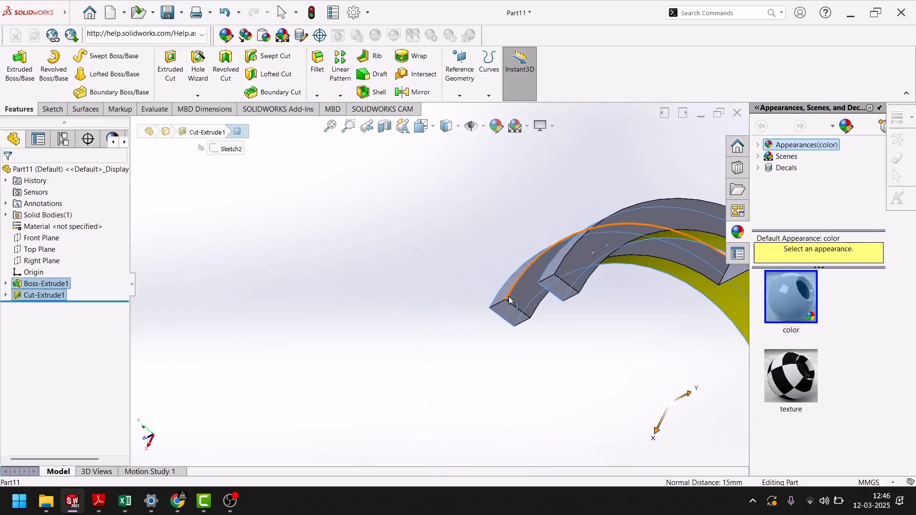
pyautogui.keyDown('ctrl'); pyautogui.click(537, 285); pyautogui.keyUp('ctrl')
pyautogui.keyDown('ctrl'); pyautogui.click(590, 262); pyautogui.keyUp('ctrl')
pyautogui.click(498, 124)
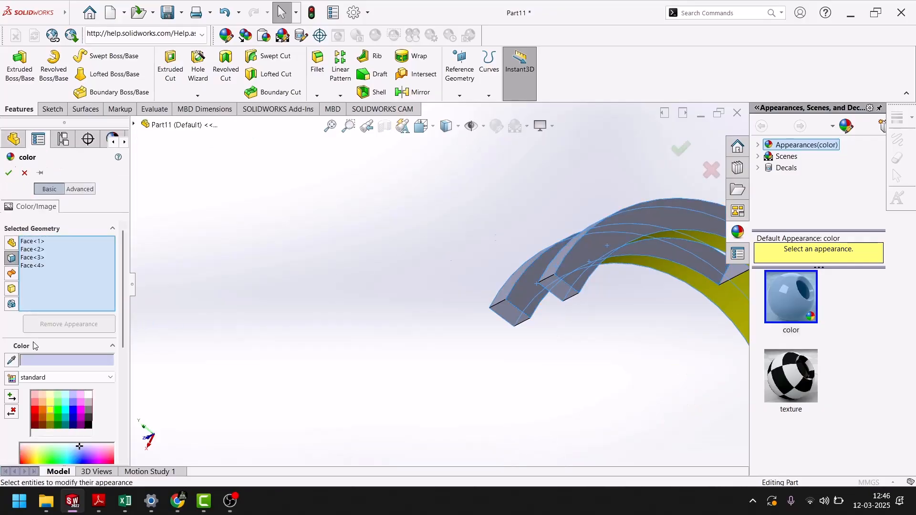
pyautogui.click(59, 410)
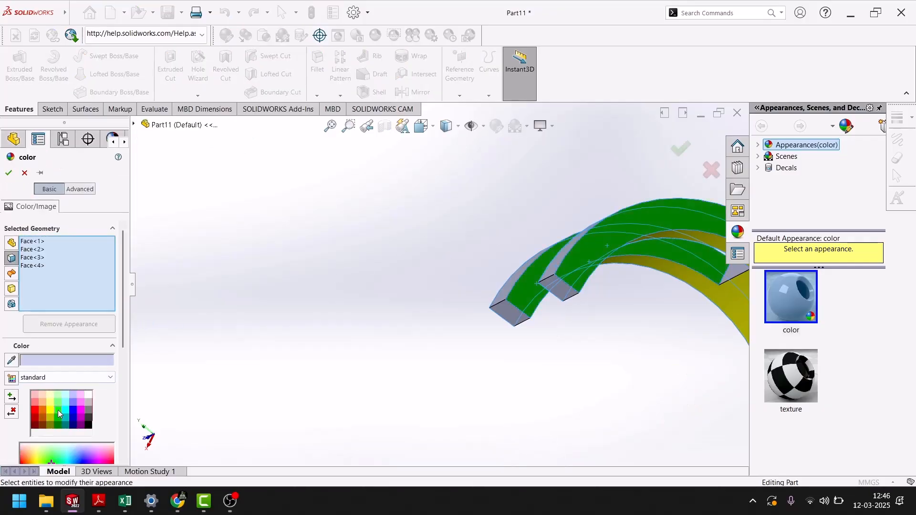
pyautogui.click(8, 174)
# - Colour the two upper end faces, the lower end face and the slot's bottom face blue
pyautogui.moveTo(319, 299); pyautogui.dragTo(391, 298, button='middle')
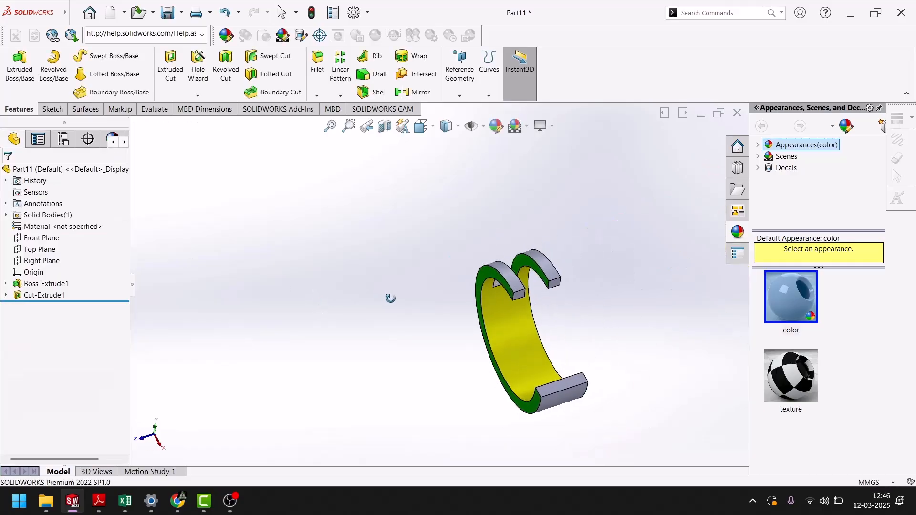
pyautogui.scroll(-5, 576, 334)
pyautogui.click(475, 195)
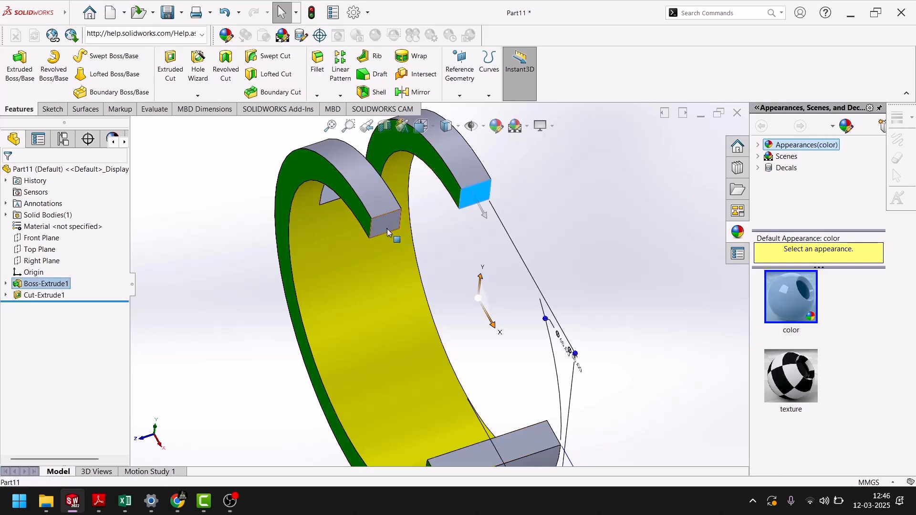
pyautogui.keyDown('ctrl'); pyautogui.click(393, 231); pyautogui.keyUp('ctrl')
pyautogui.keyDown('ctrl'); pyautogui.click(533, 439); pyautogui.keyUp('ctrl')
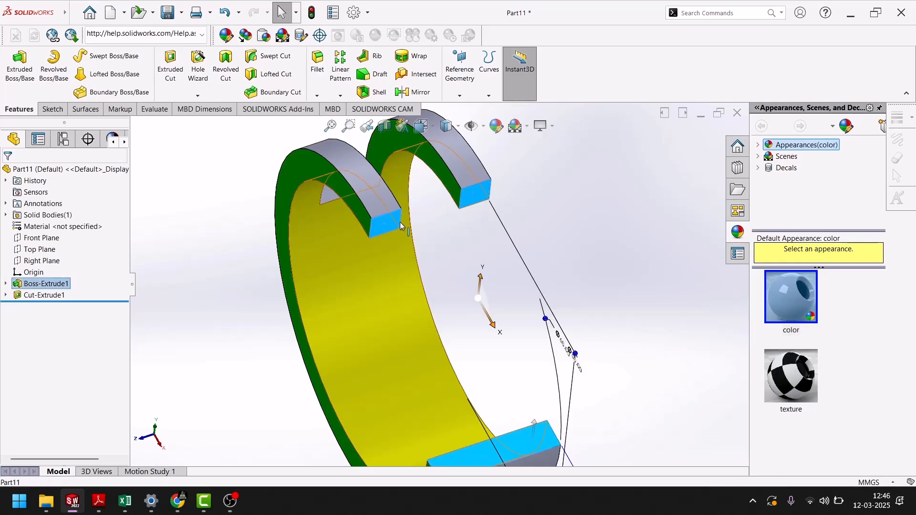
pyautogui.scroll(-5, 312, 207)
pyautogui.keyDown('ctrl'); pyautogui.click(274, 187); pyautogui.keyUp('ctrl')
pyautogui.scroll(3, 328, 271)
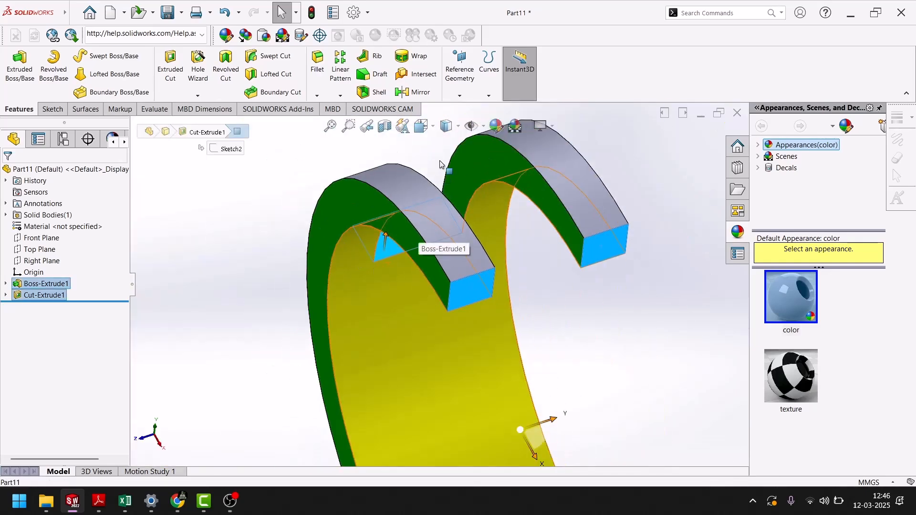
pyautogui.click(488, 135)
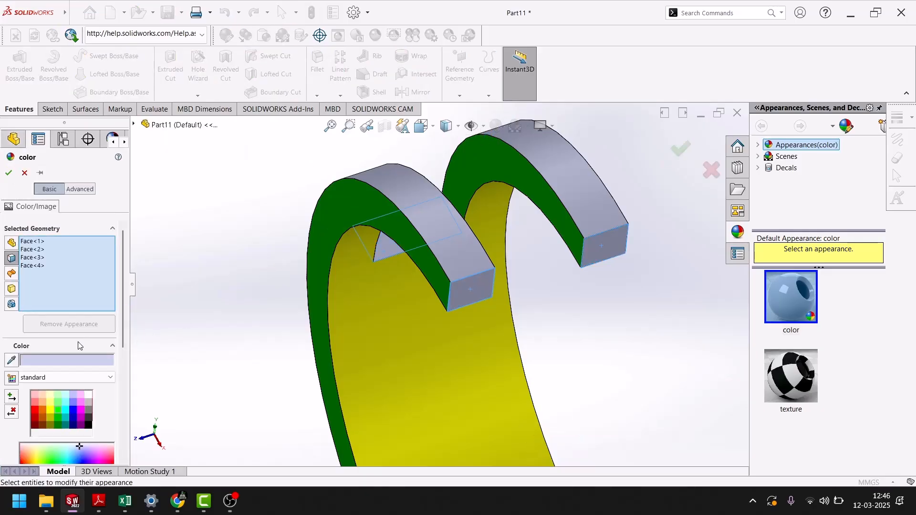
pyautogui.click(74, 409)
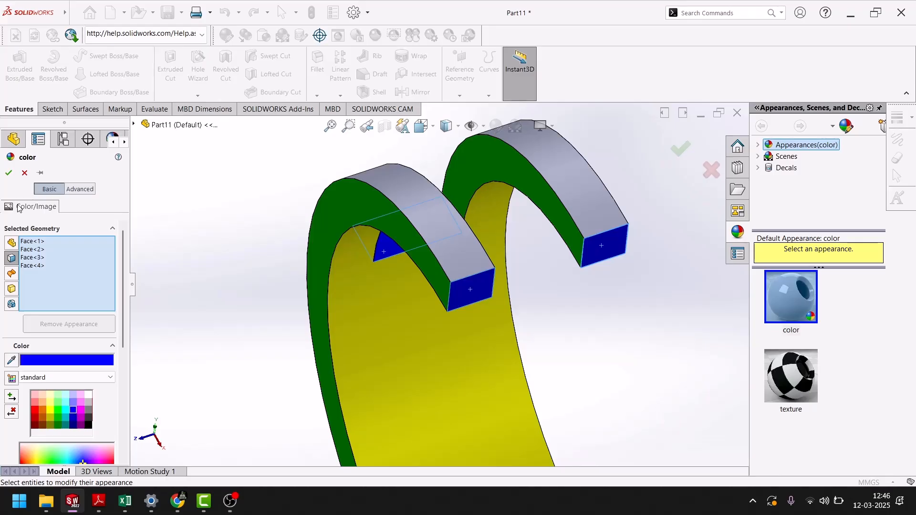
pyautogui.click(8, 172)
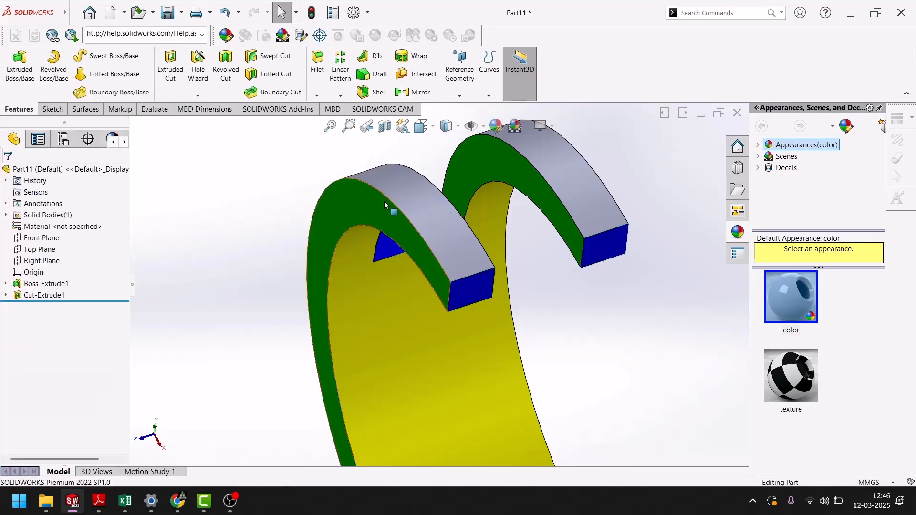
# - Colour the ring's outer cylindrical face magenta
pyautogui.click(429, 206)
pyautogui.click(535, 179)
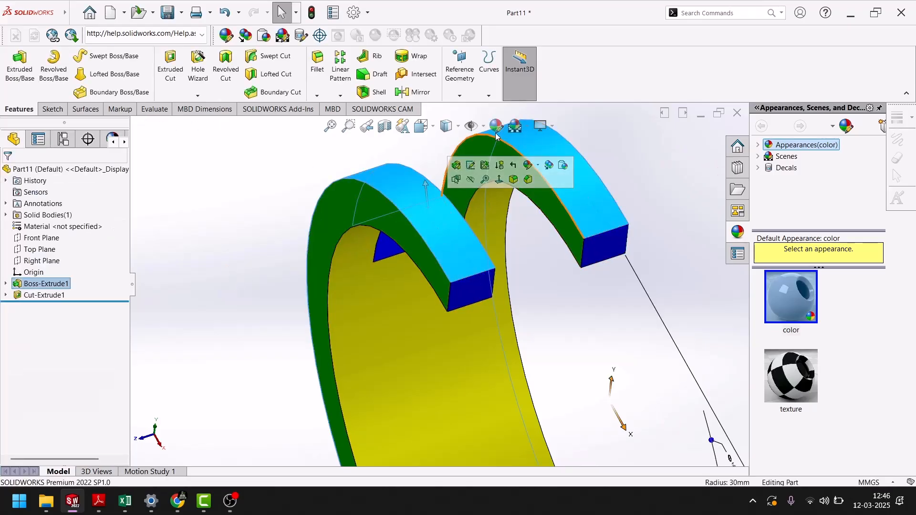
pyautogui.click(293, 322)
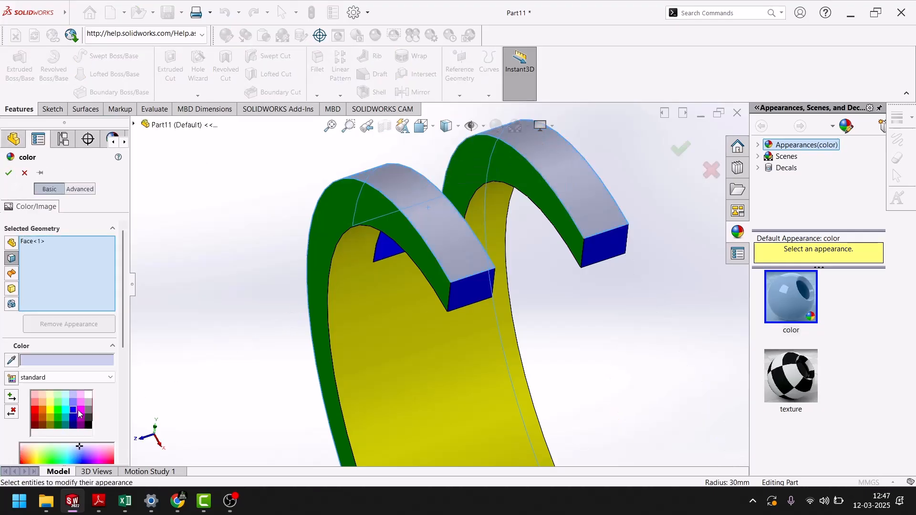
pyautogui.click(80, 411)
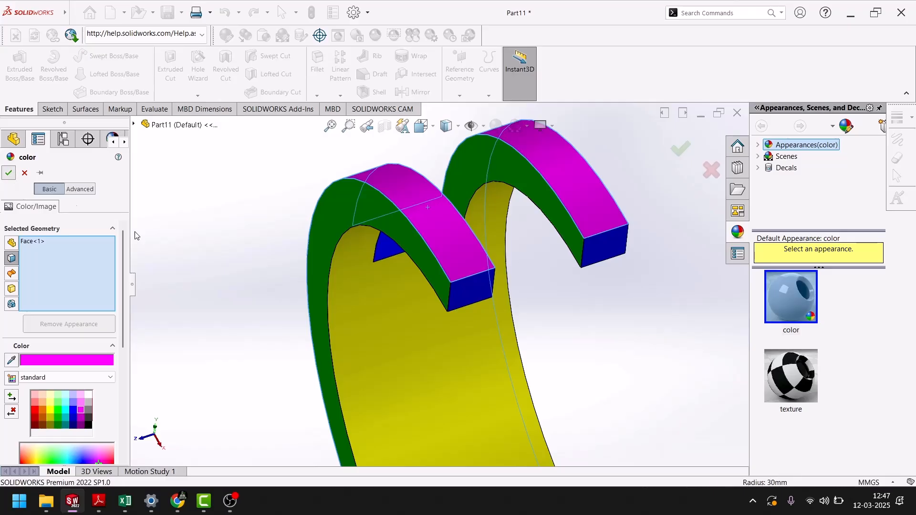
pyautogui.click(8, 173)
pyautogui.press('space')
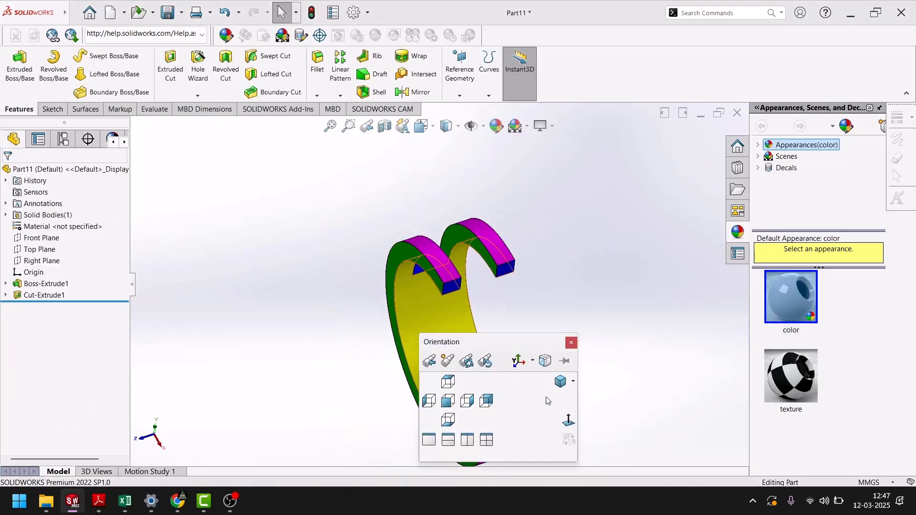